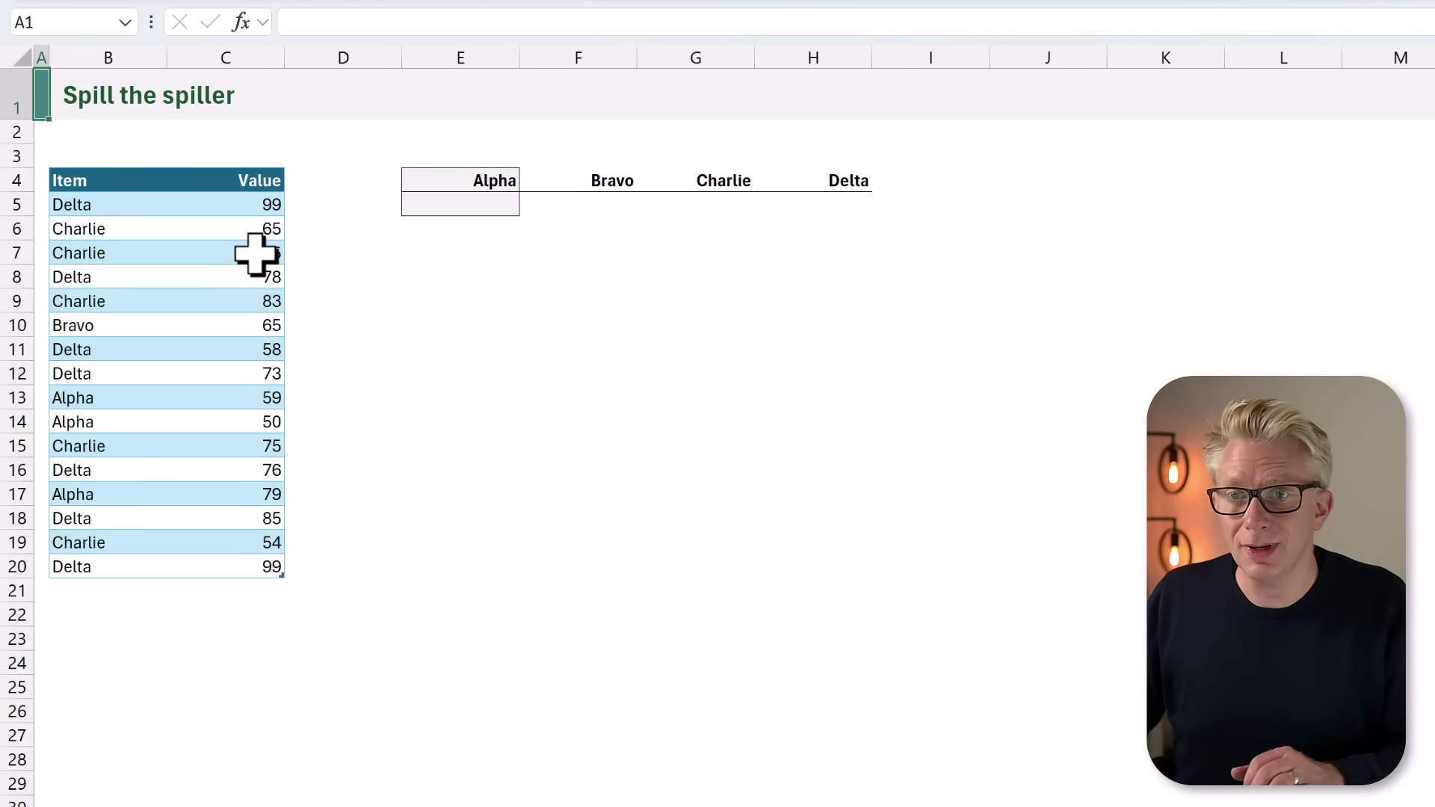
# Select the ranges where Alpha, Bravo and Charlie results will go, then the four Alpha–Delta headers.
pyautogui.click(478, 206)
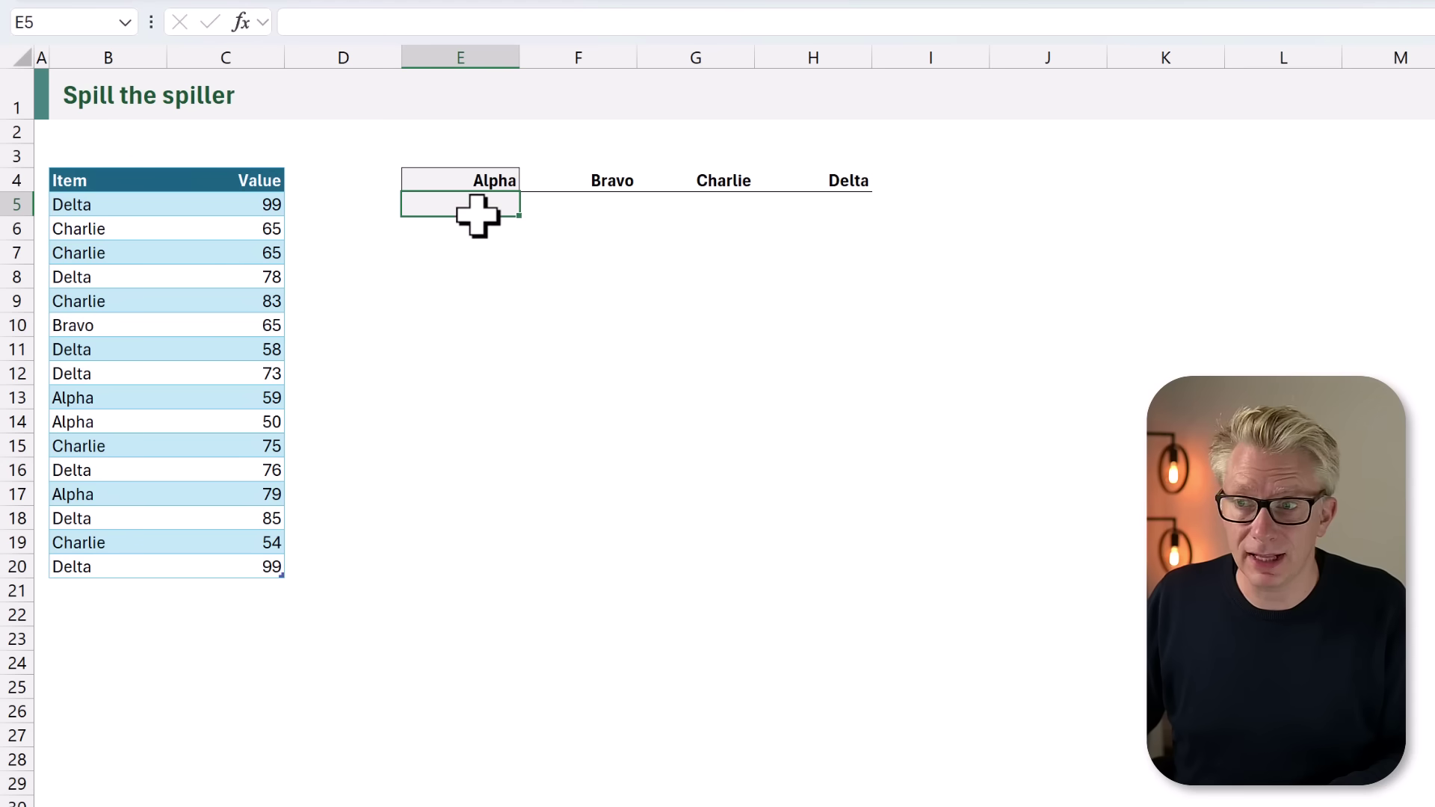
pyautogui.moveTo(478, 215); pyautogui.dragTo(478, 287)
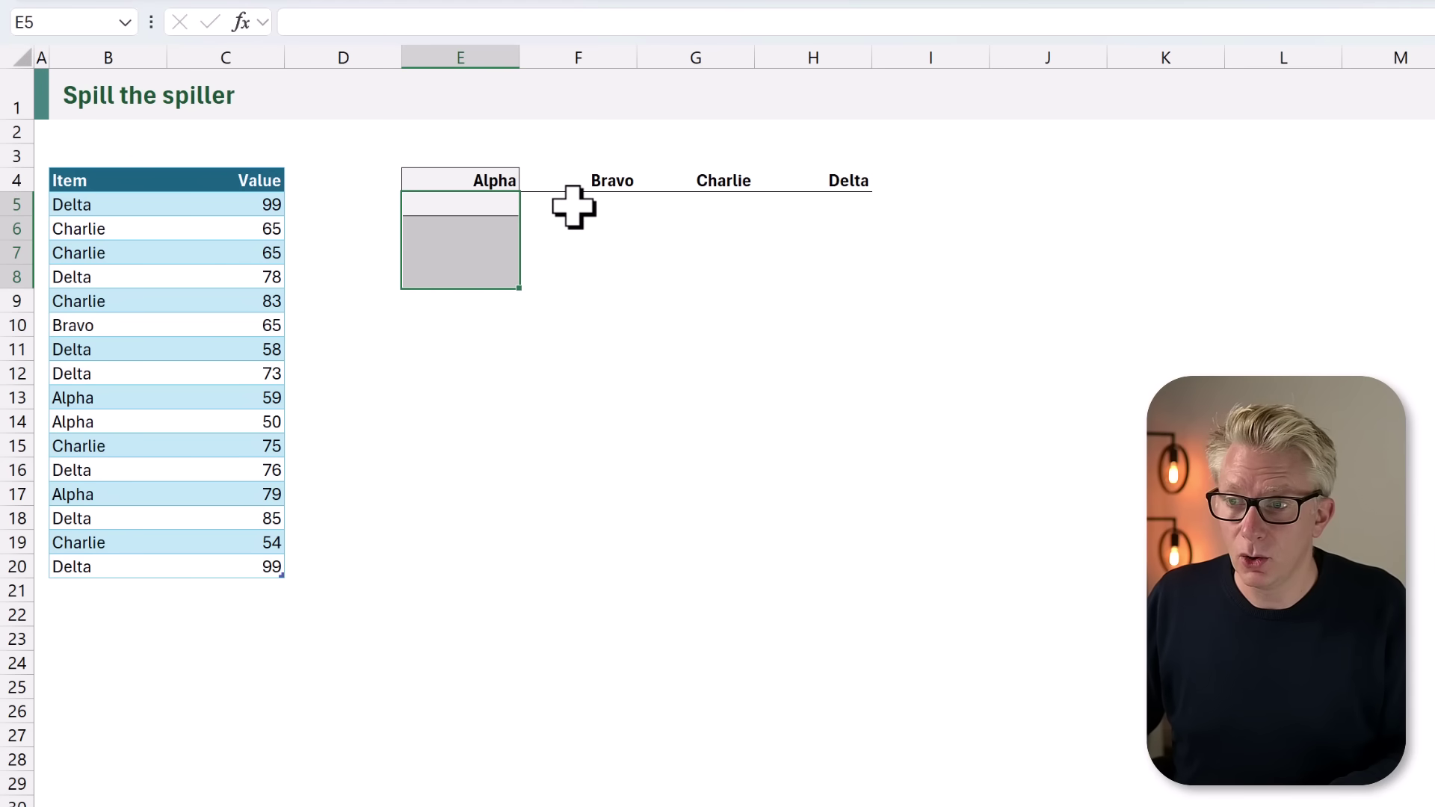
pyautogui.moveTo(574, 207); pyautogui.dragTo(573, 284)
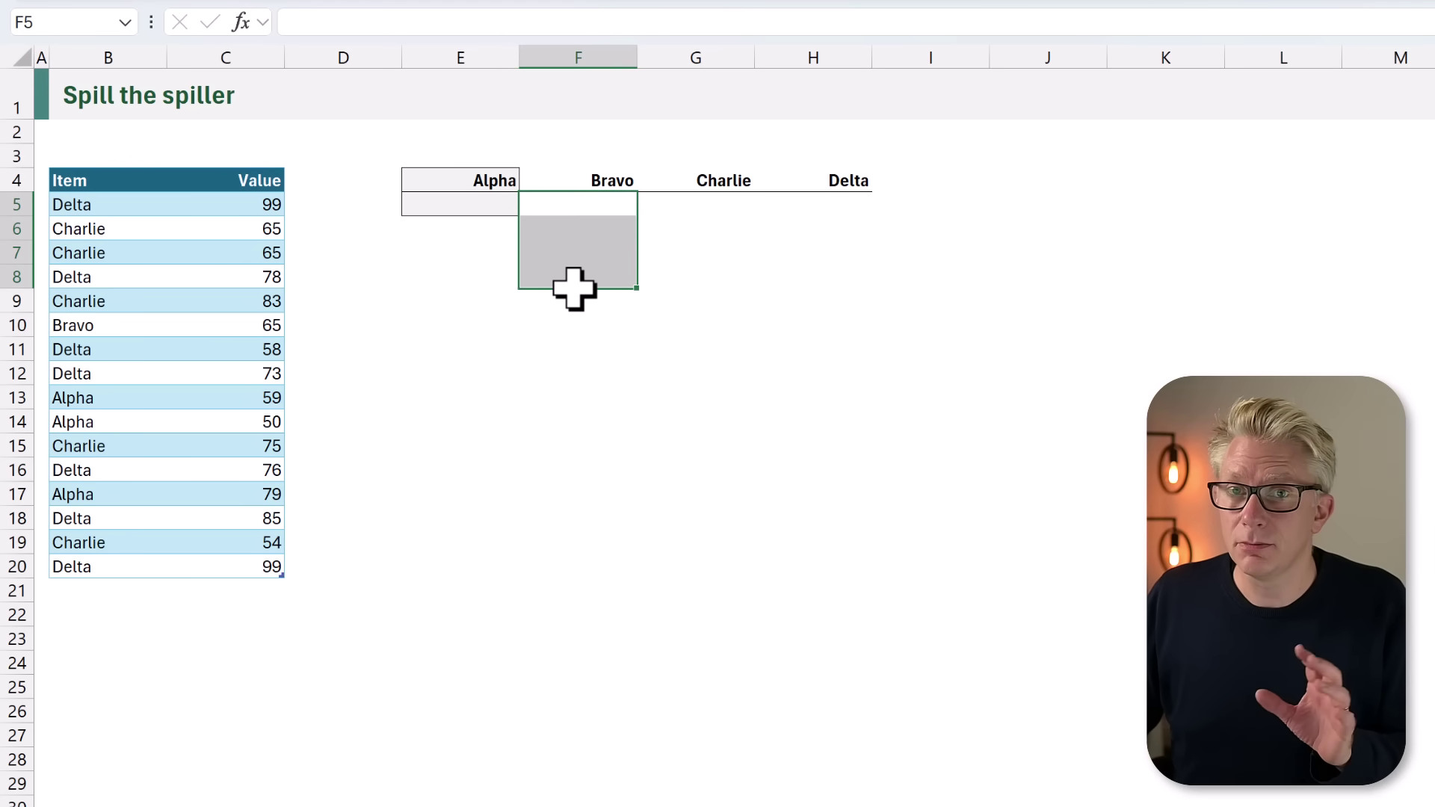
pyautogui.click(717, 205)
pyautogui.moveTo(718, 205); pyautogui.dragTo(718, 288)
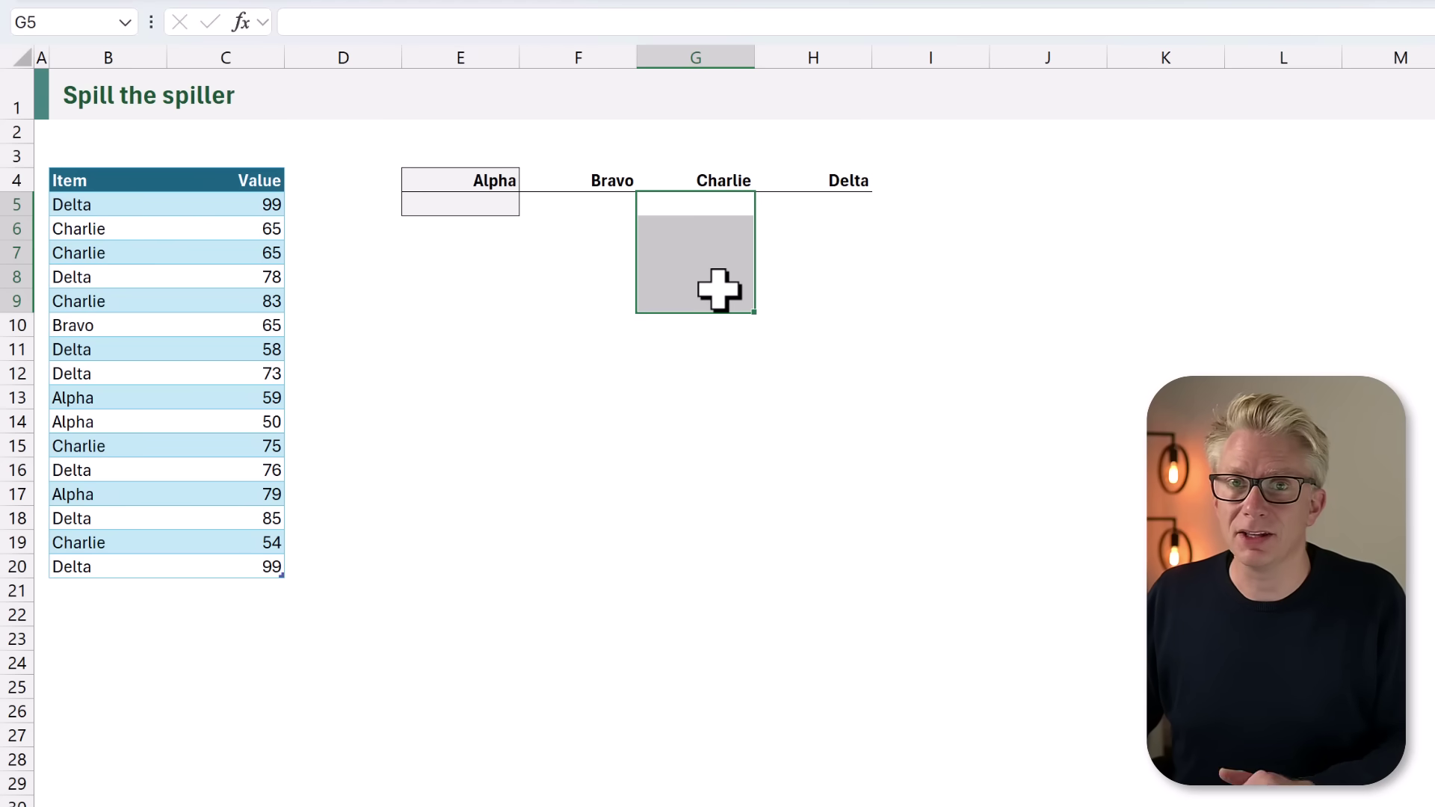
pyautogui.moveTo(490, 185); pyautogui.dragTo(809, 180)
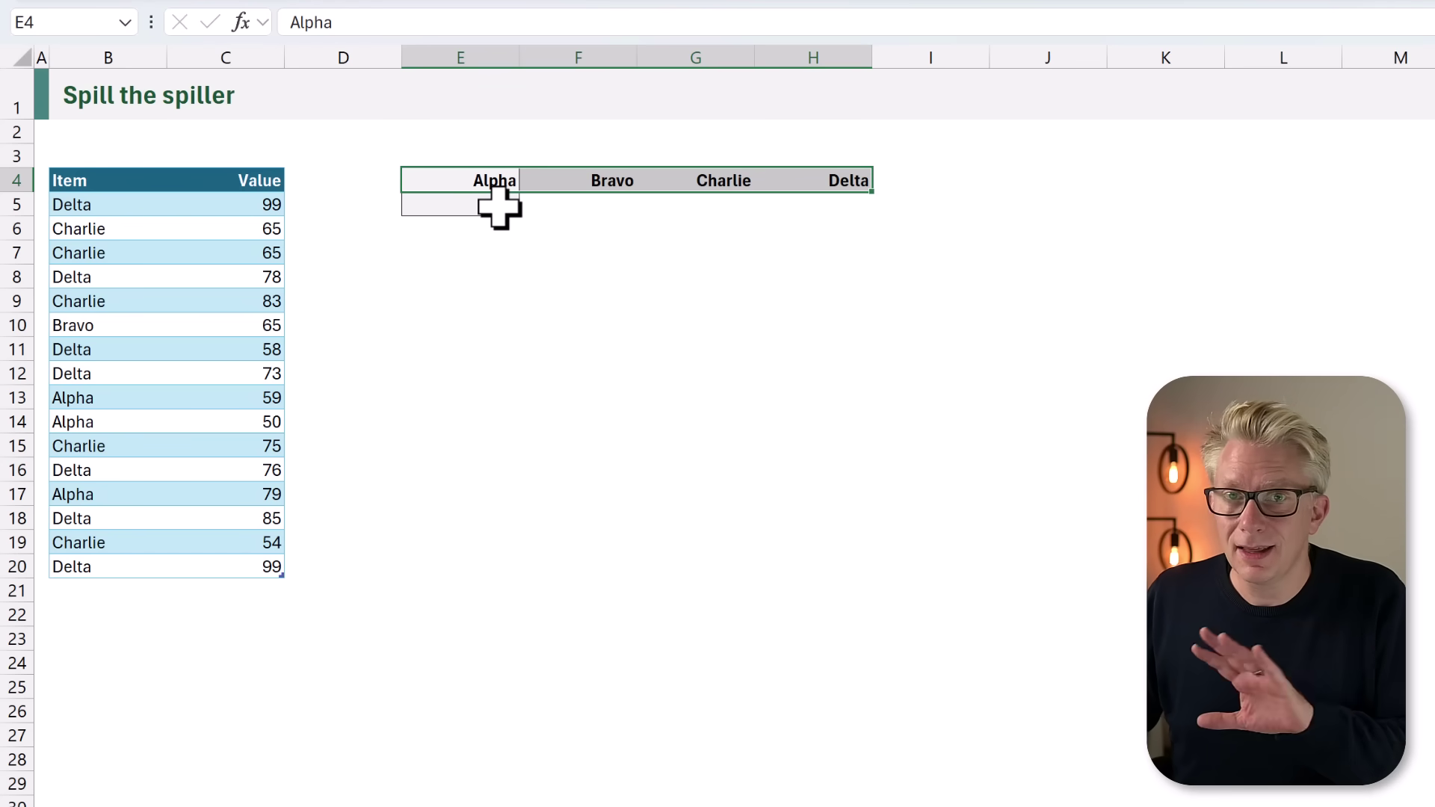
# Enter =FILTER(Data[Value],Data[Item]=E4) in E5 so Alpha spills 59, 50 and 79.
pyautogui.click(471, 208)
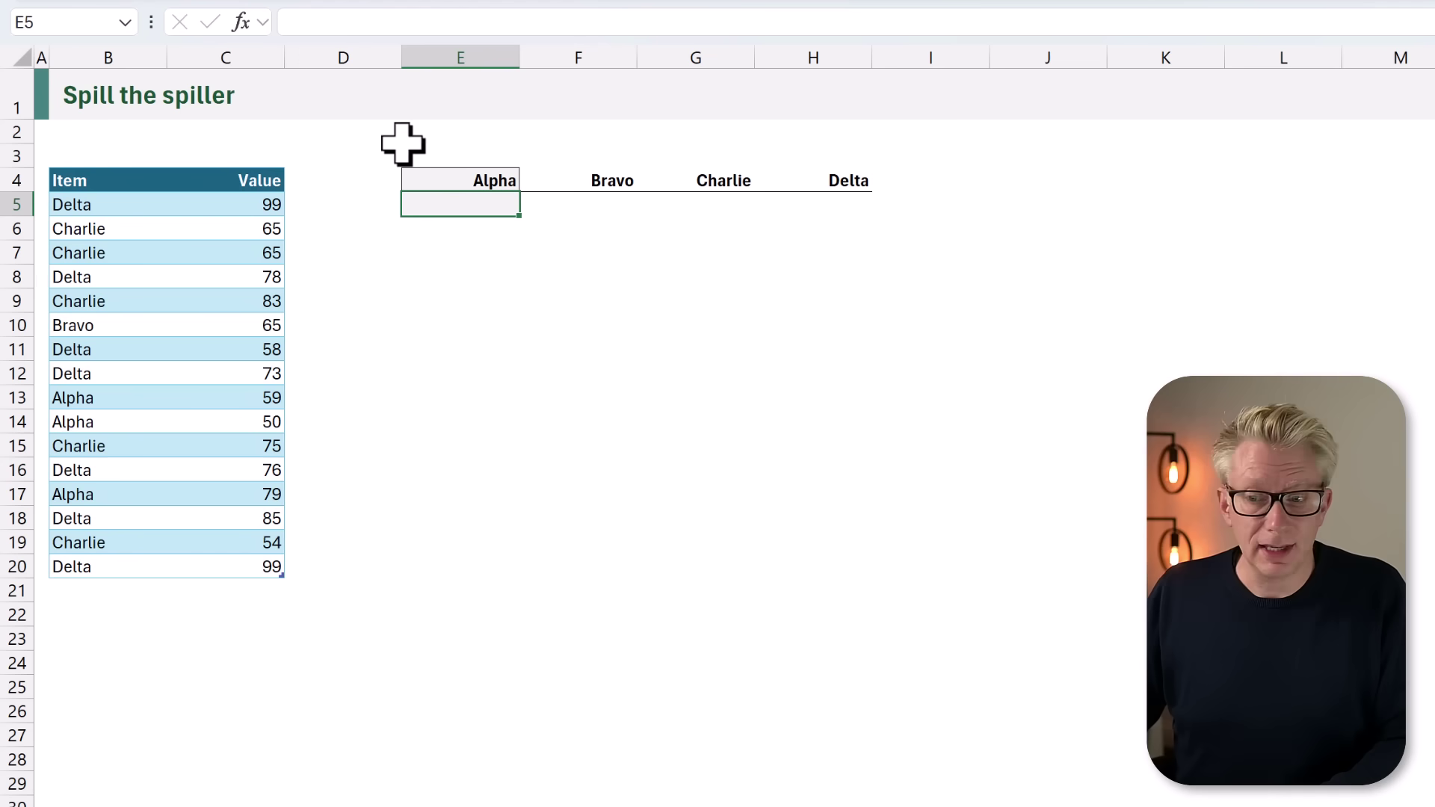
pyautogui.write('=FILTER(')
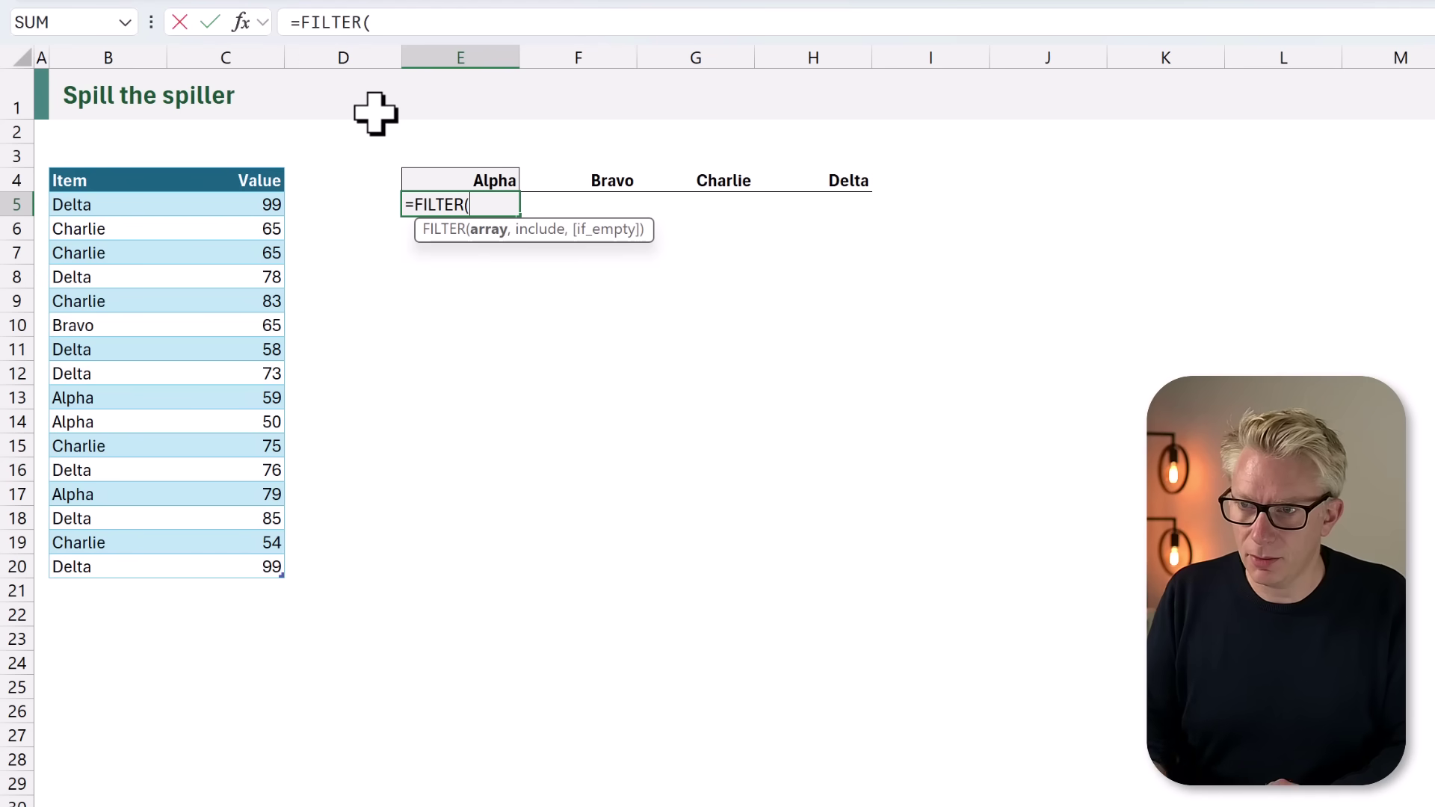
pyautogui.click(257, 157)
pyautogui.write(',')
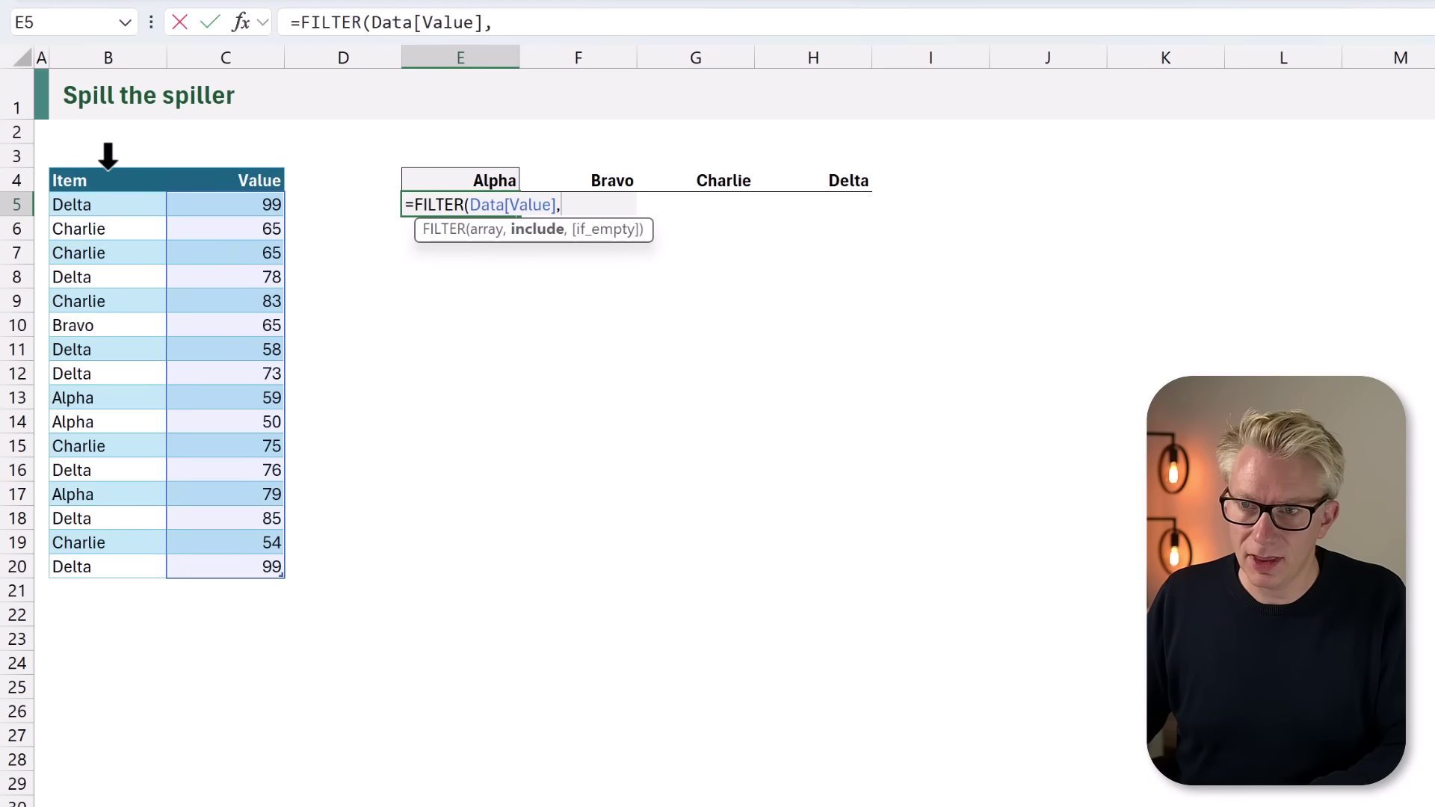
pyautogui.click(108, 155)
pyautogui.write('=')
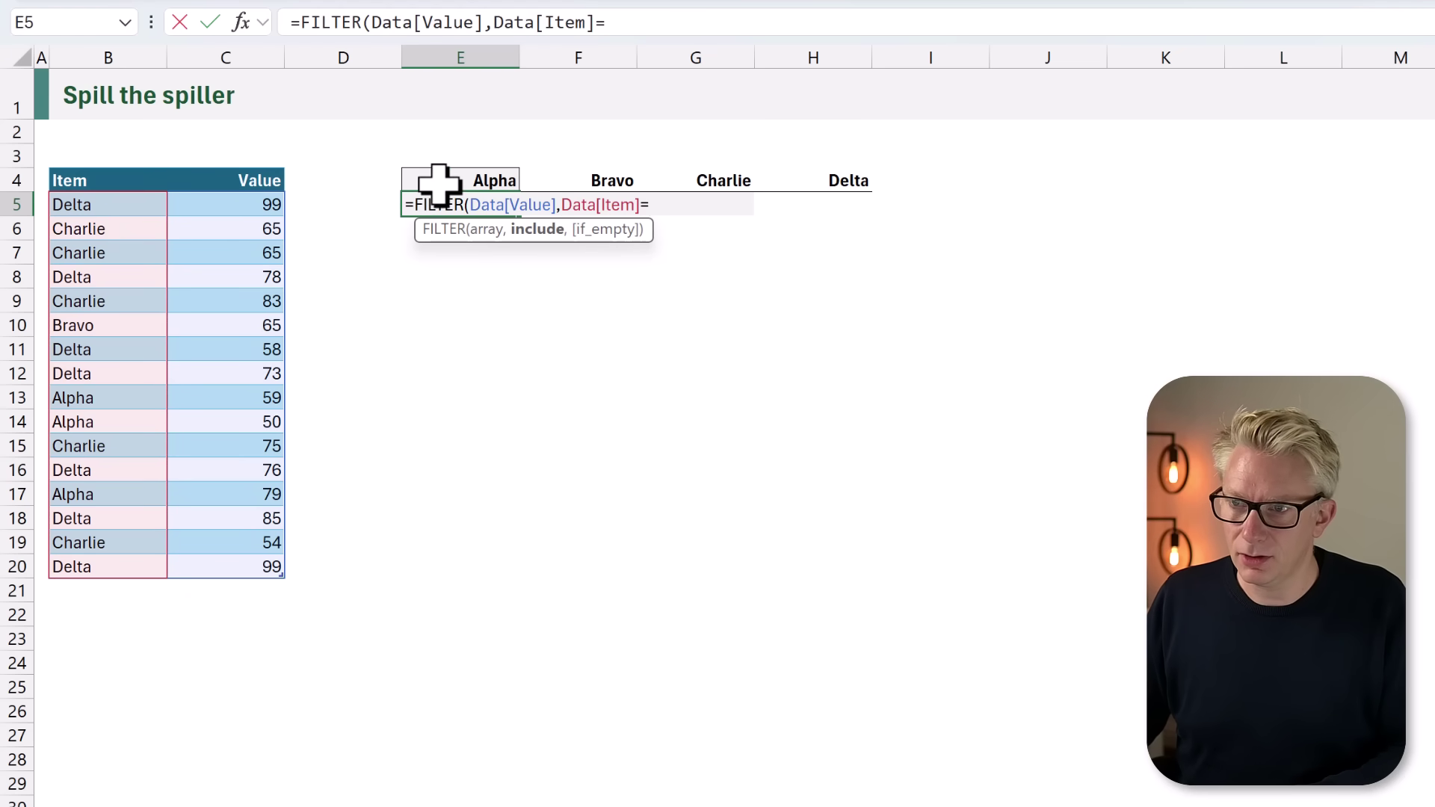
pyautogui.write('E4)')
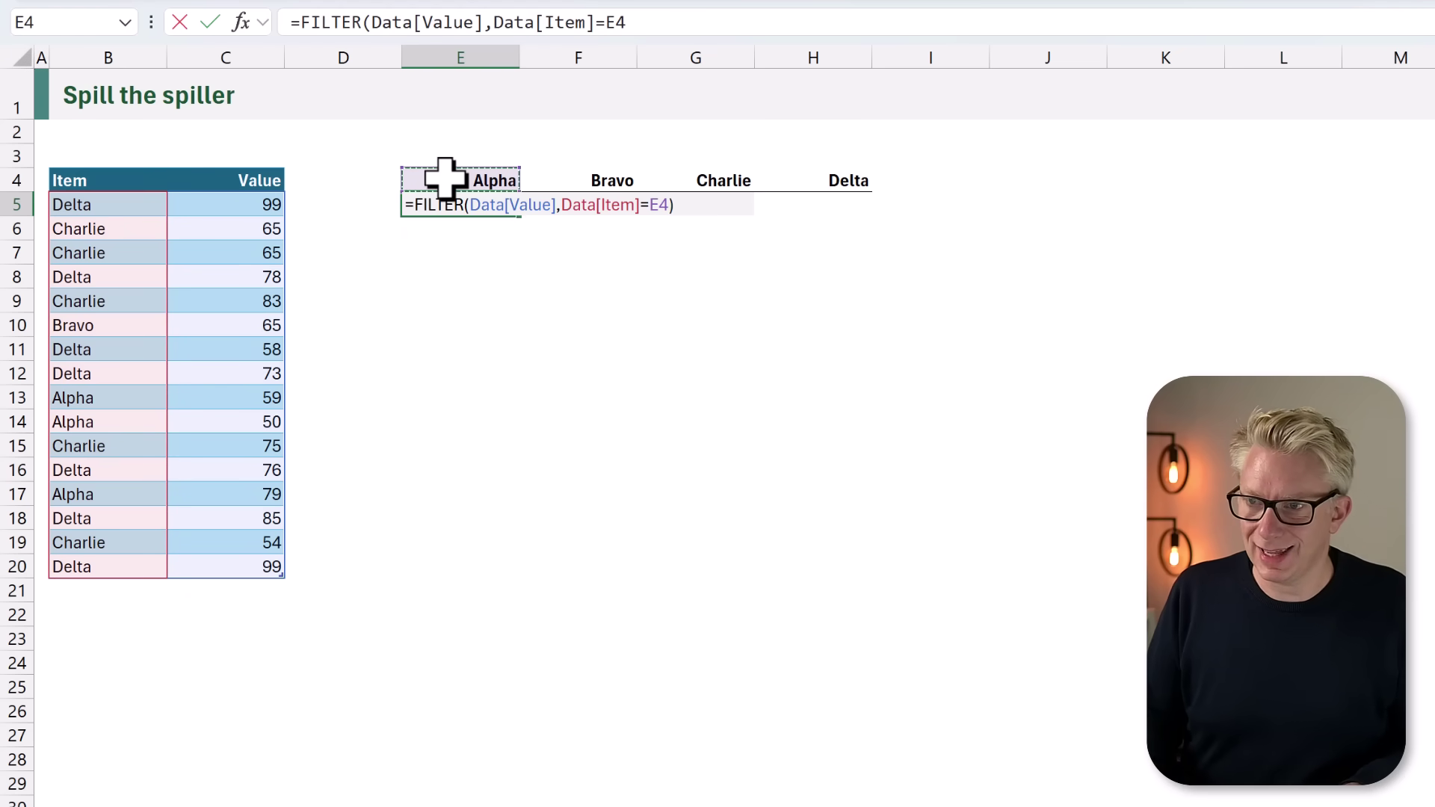
pyautogui.hotkey('ctrl', 'Return')
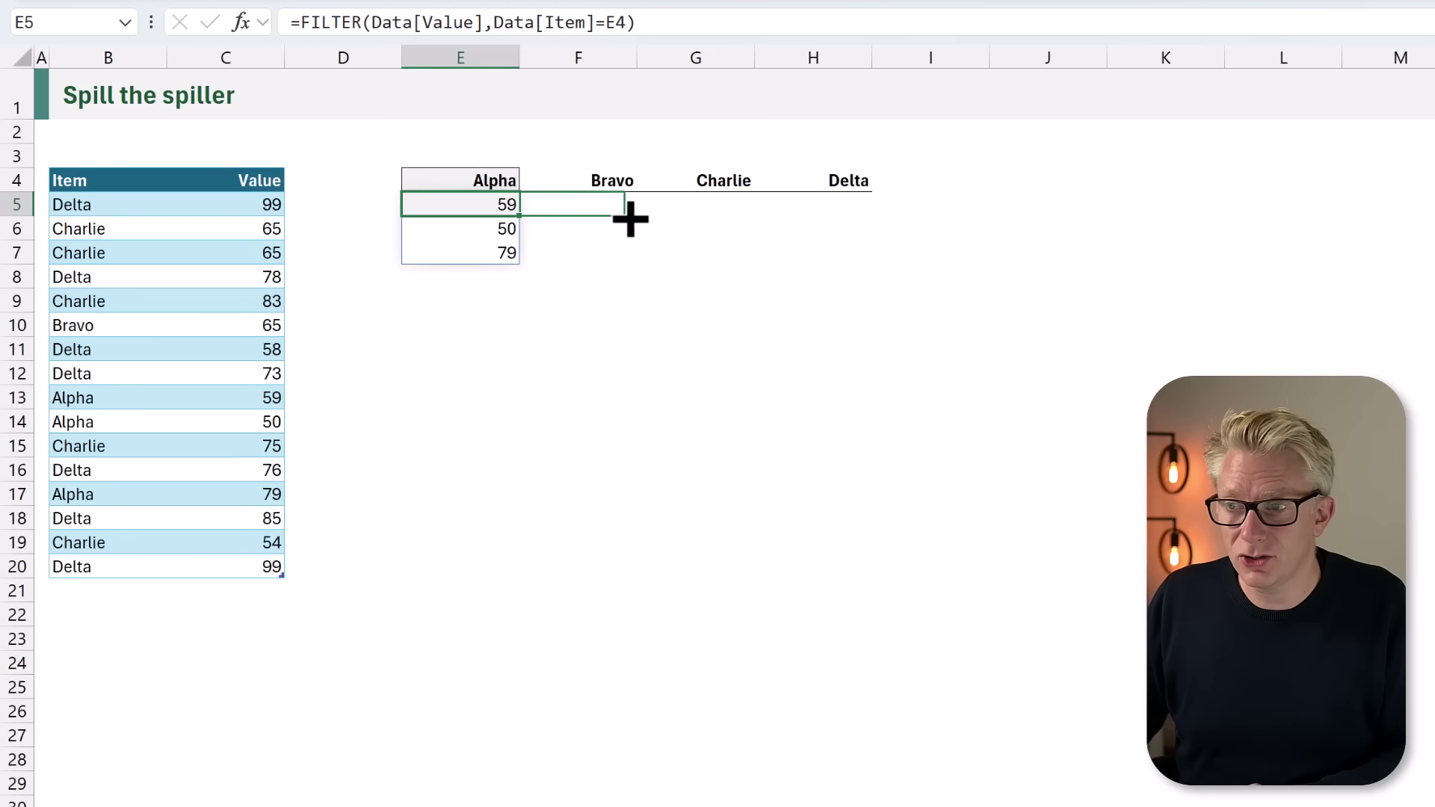
# Fill the Alpha formula across to Delta and inspect Bravo's #CALC! formula for shifted references.
pyautogui.moveTo(878, 219); pyautogui.dragTo(875, 218)
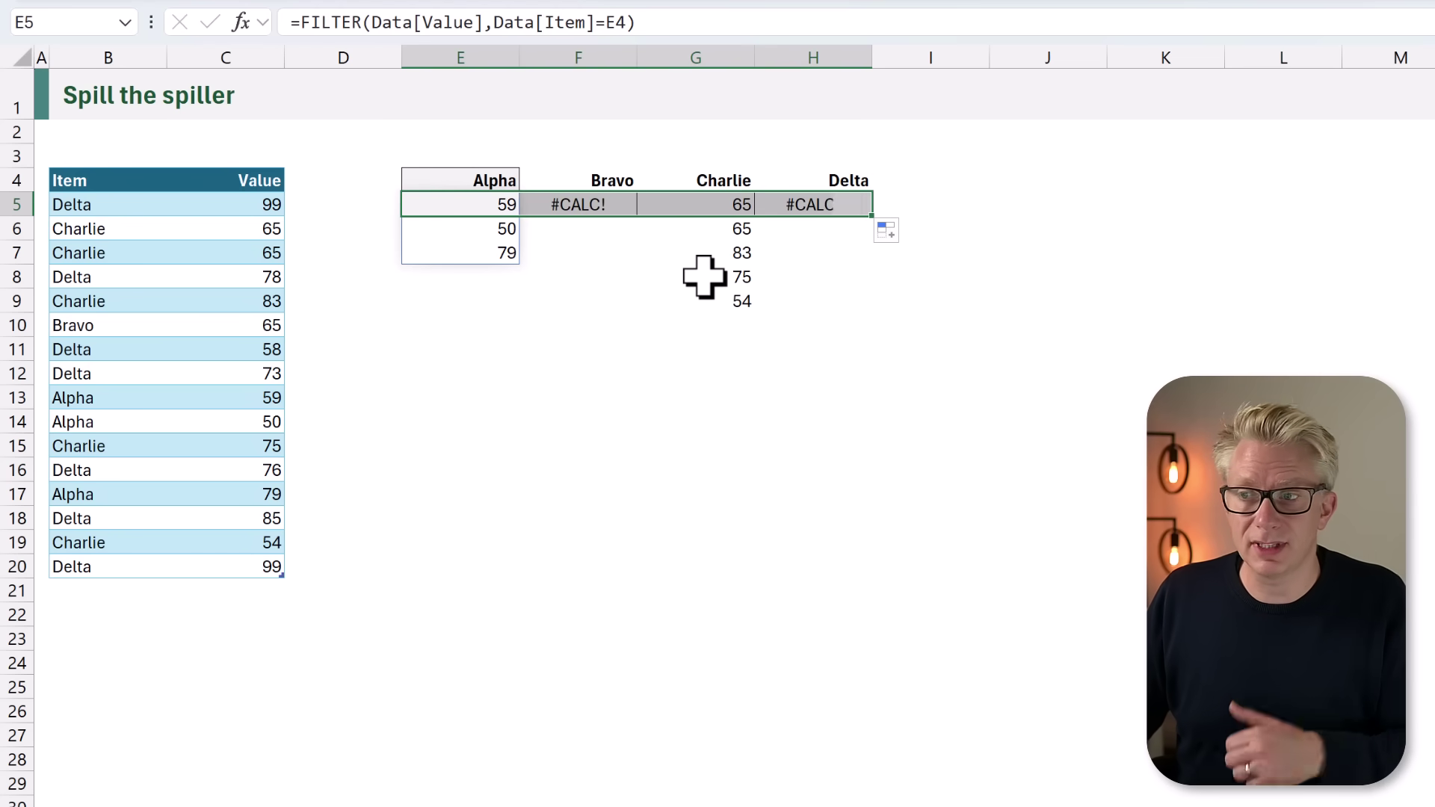
pyautogui.click(617, 203)
pyautogui.doubleClick(617, 203)
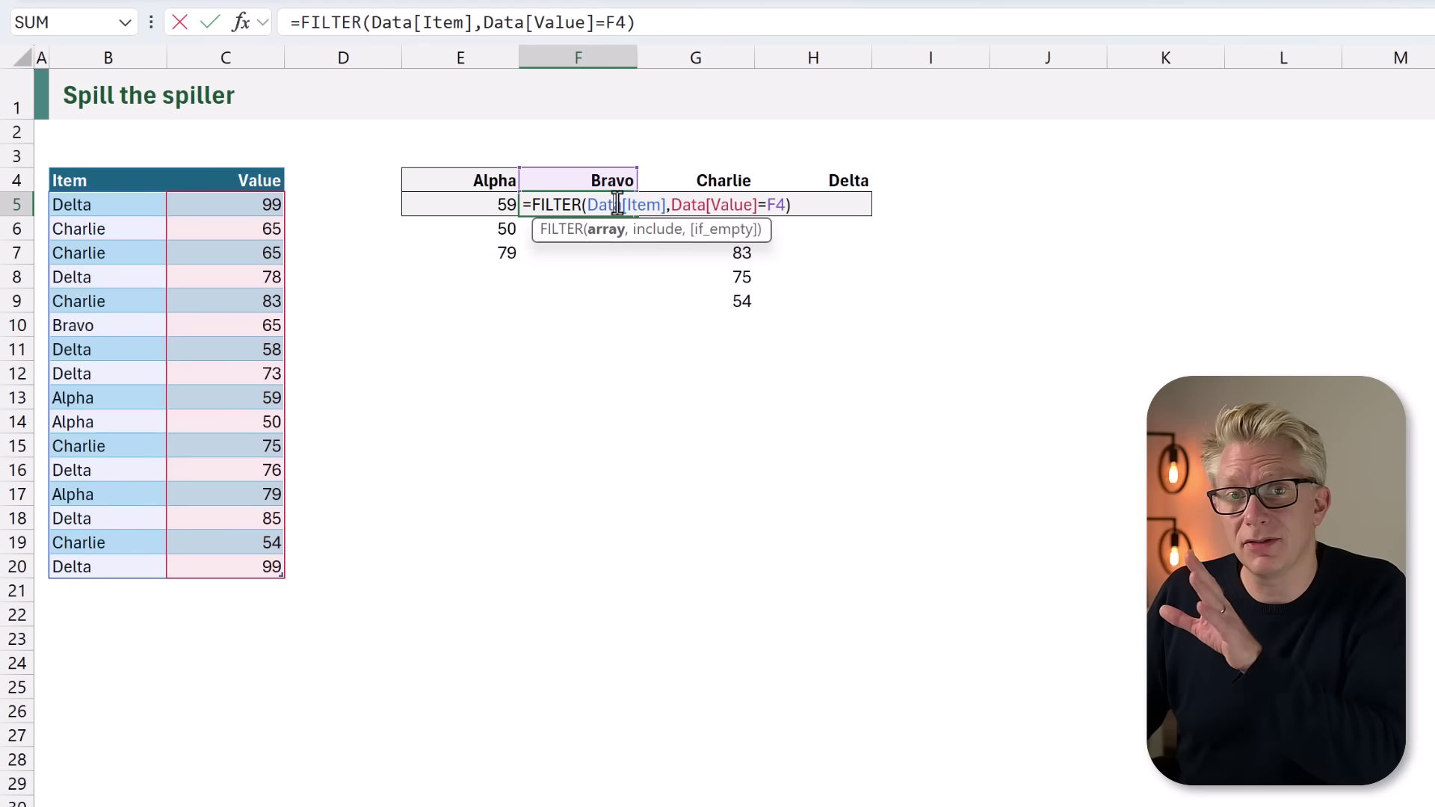
pyautogui.press('Escape')
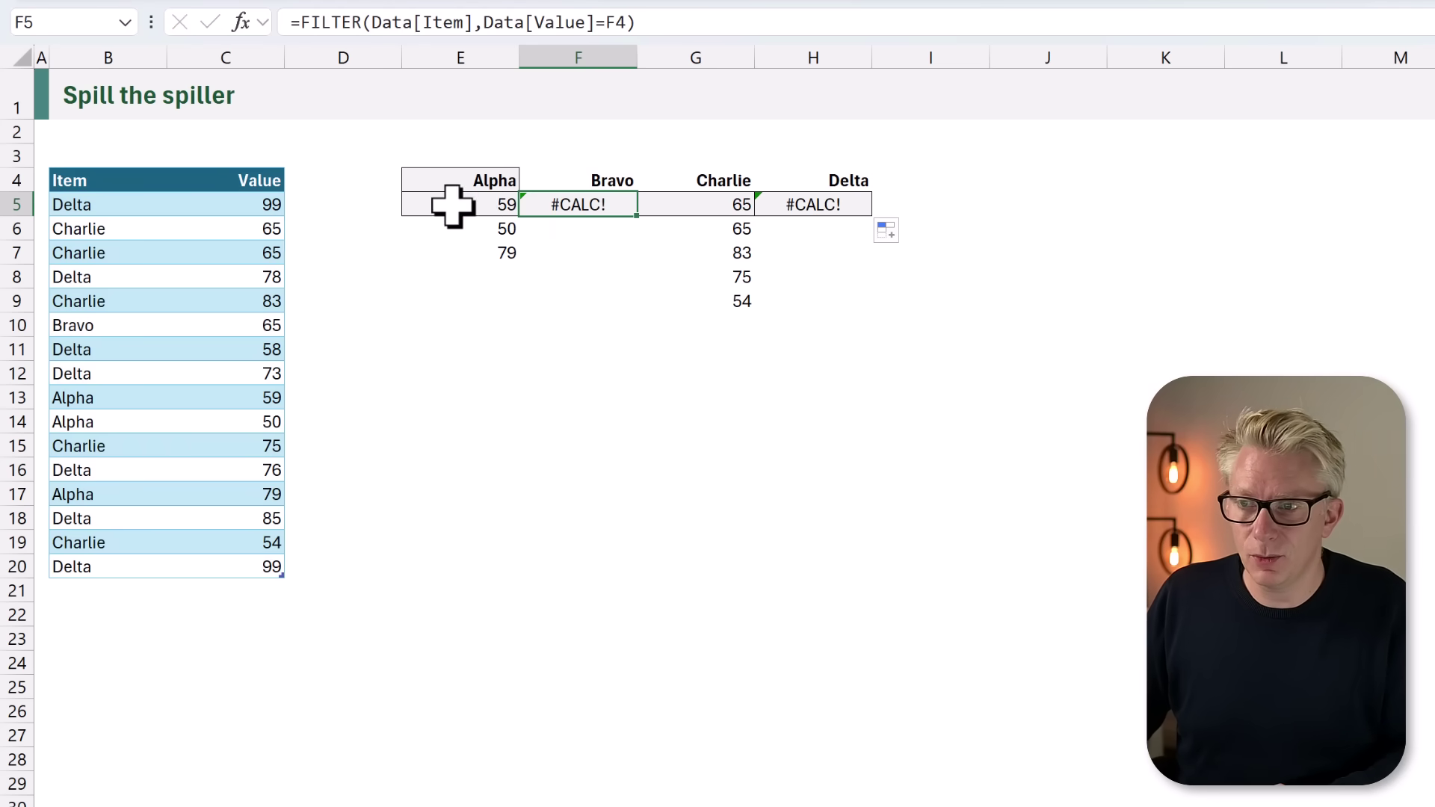
# Change E5 to =FILTER(Data[[Value]:[Value]],Data[[Item]:[Item]]=E4) with locked column references.
pyautogui.doubleClick(452, 206)
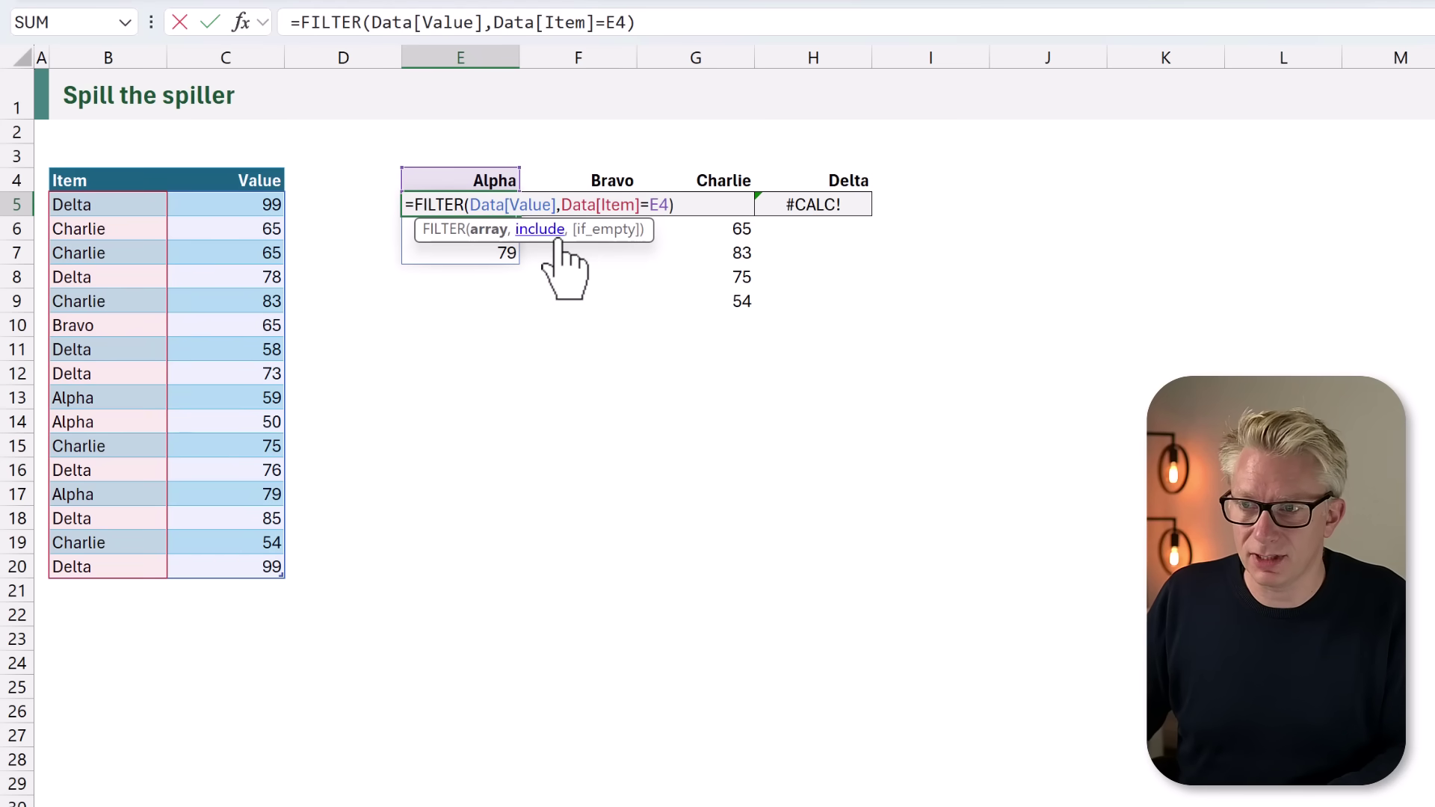
pyautogui.write('[')
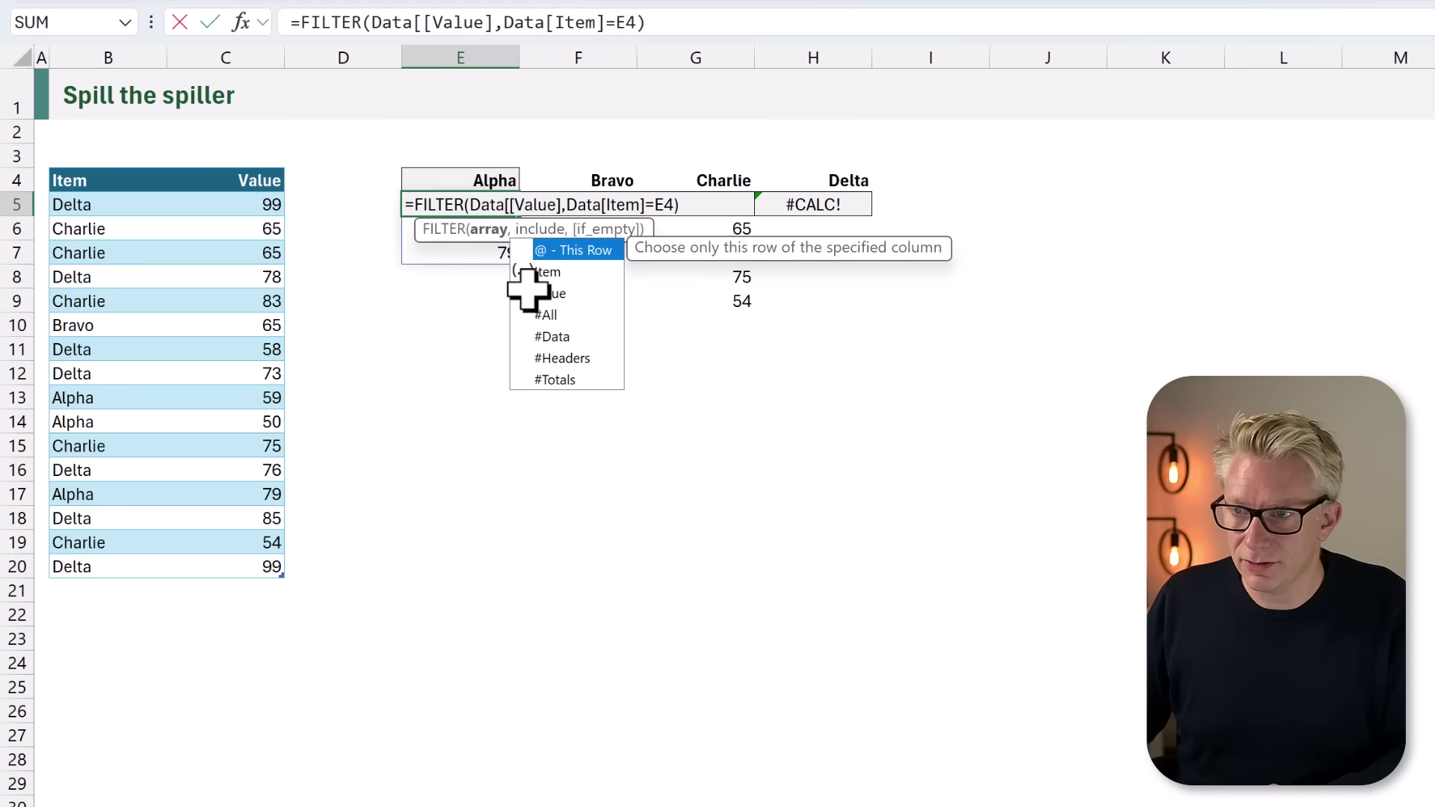
pyautogui.click(562, 206)
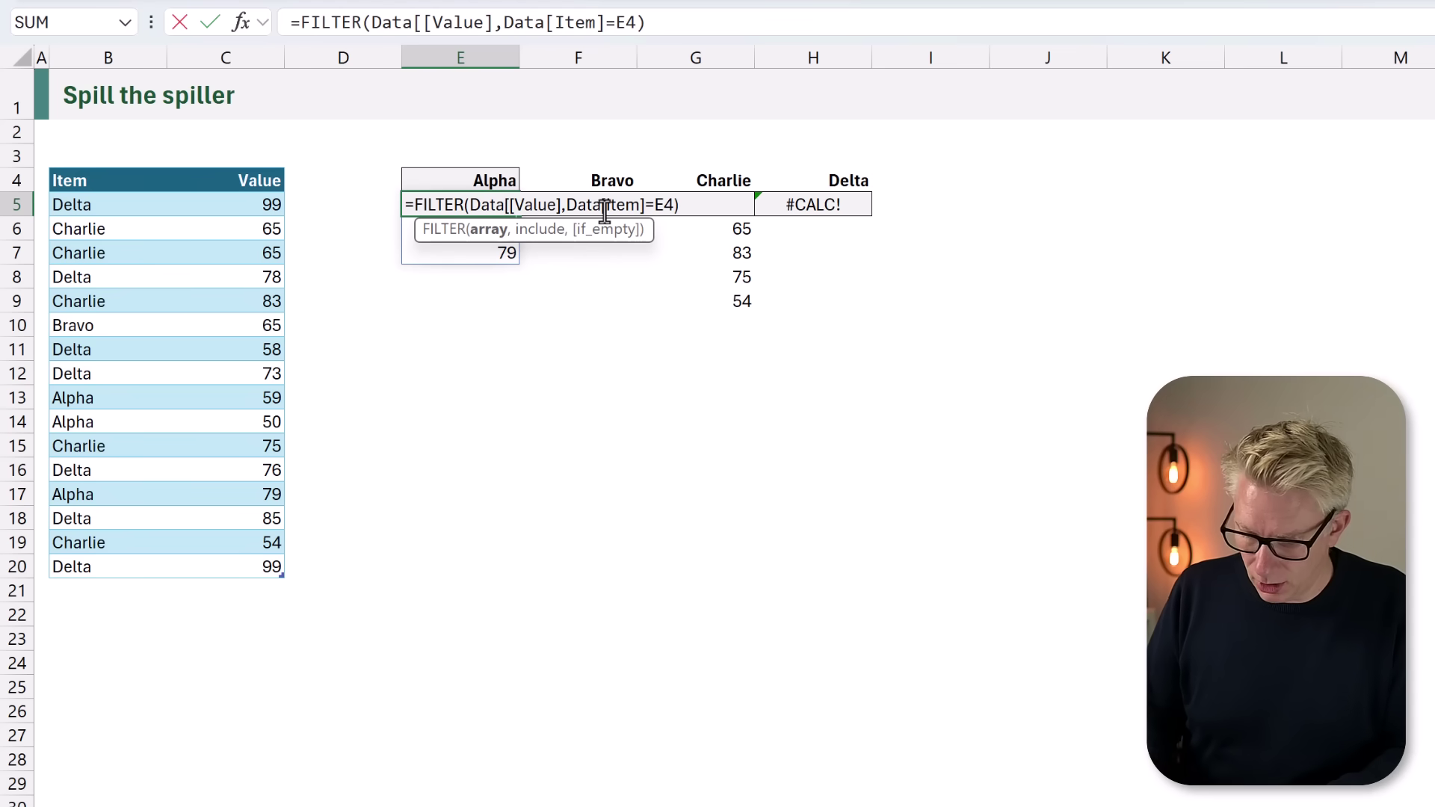
pyautogui.write(':[Value')
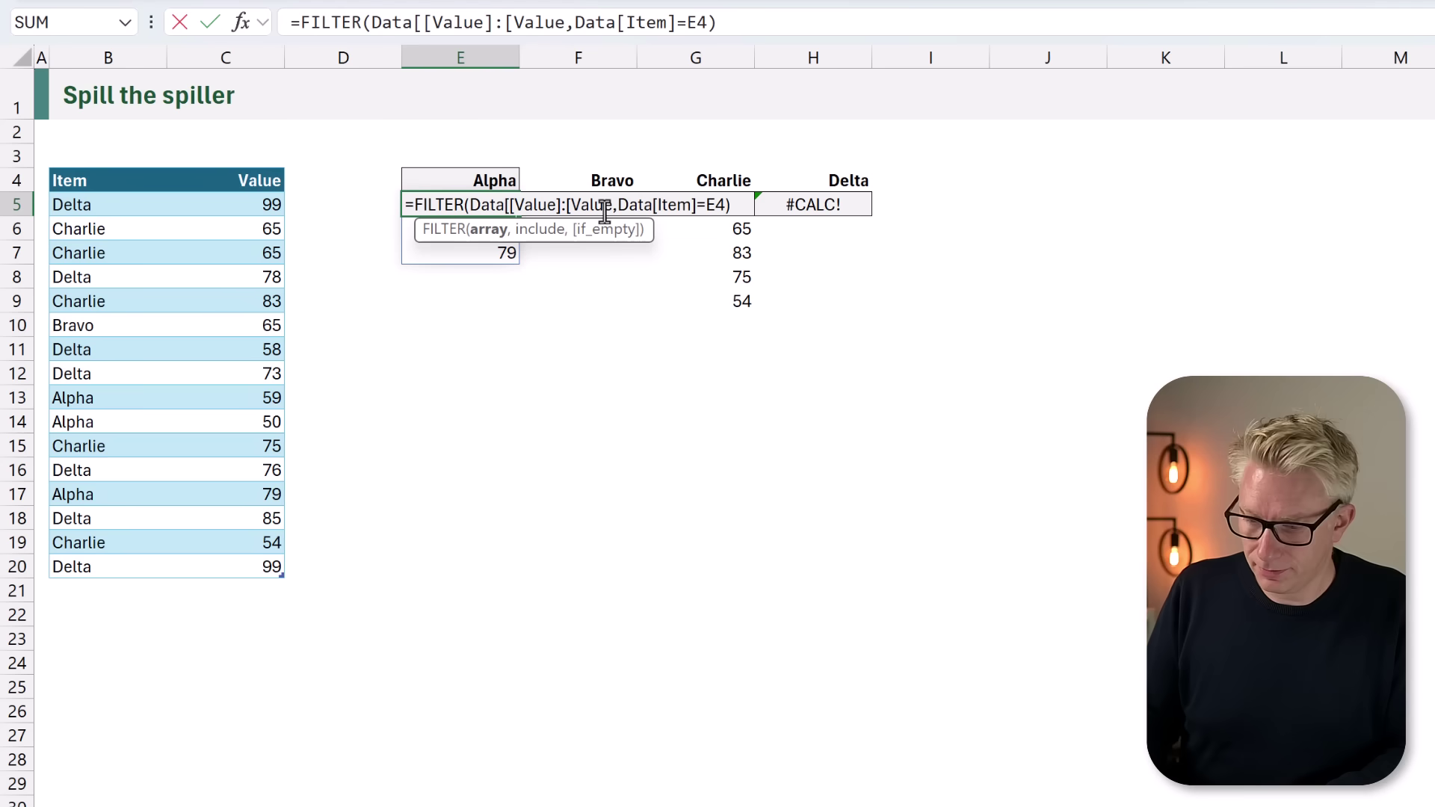
pyautogui.write(']],Data')
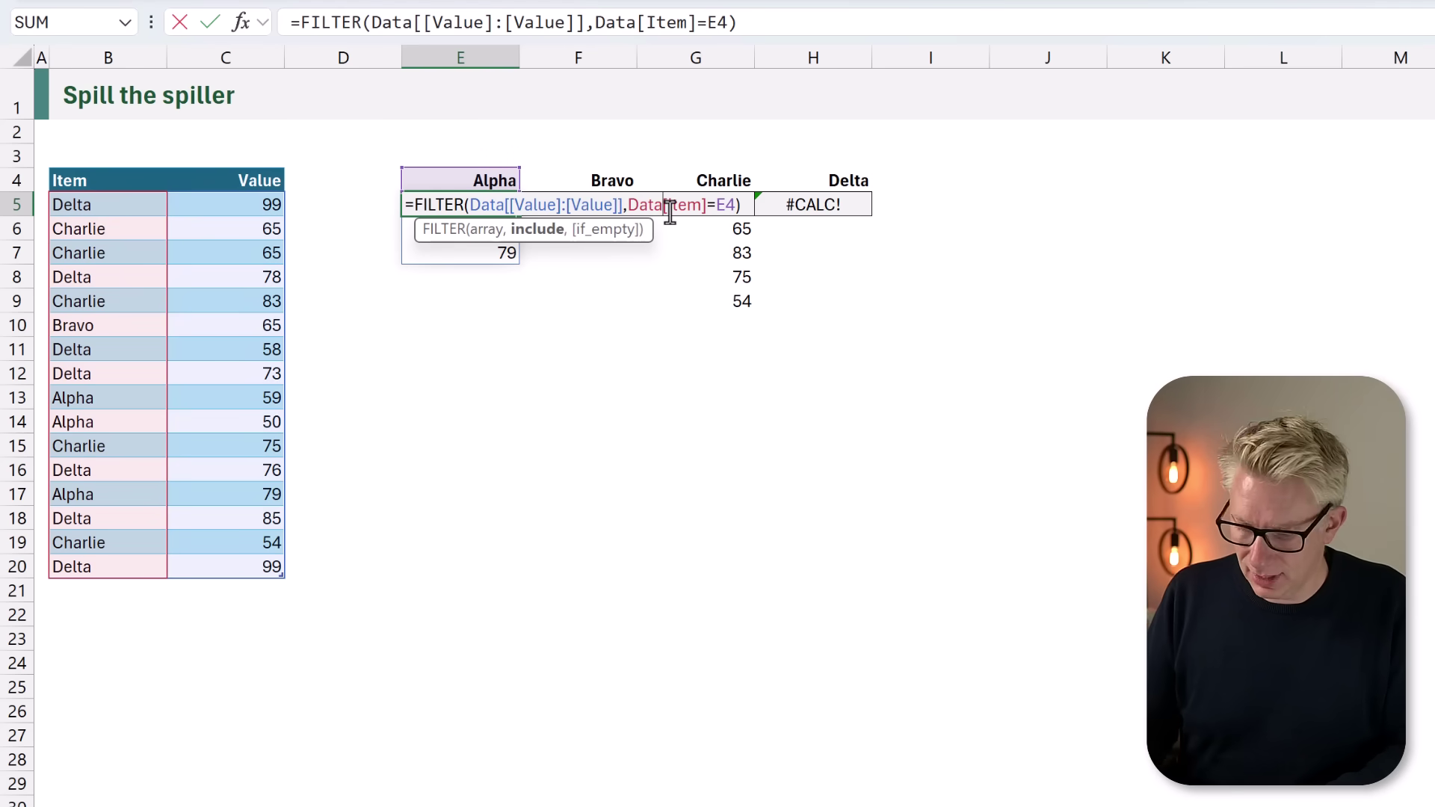
pyautogui.write('[')
pyautogui.click(710, 209)
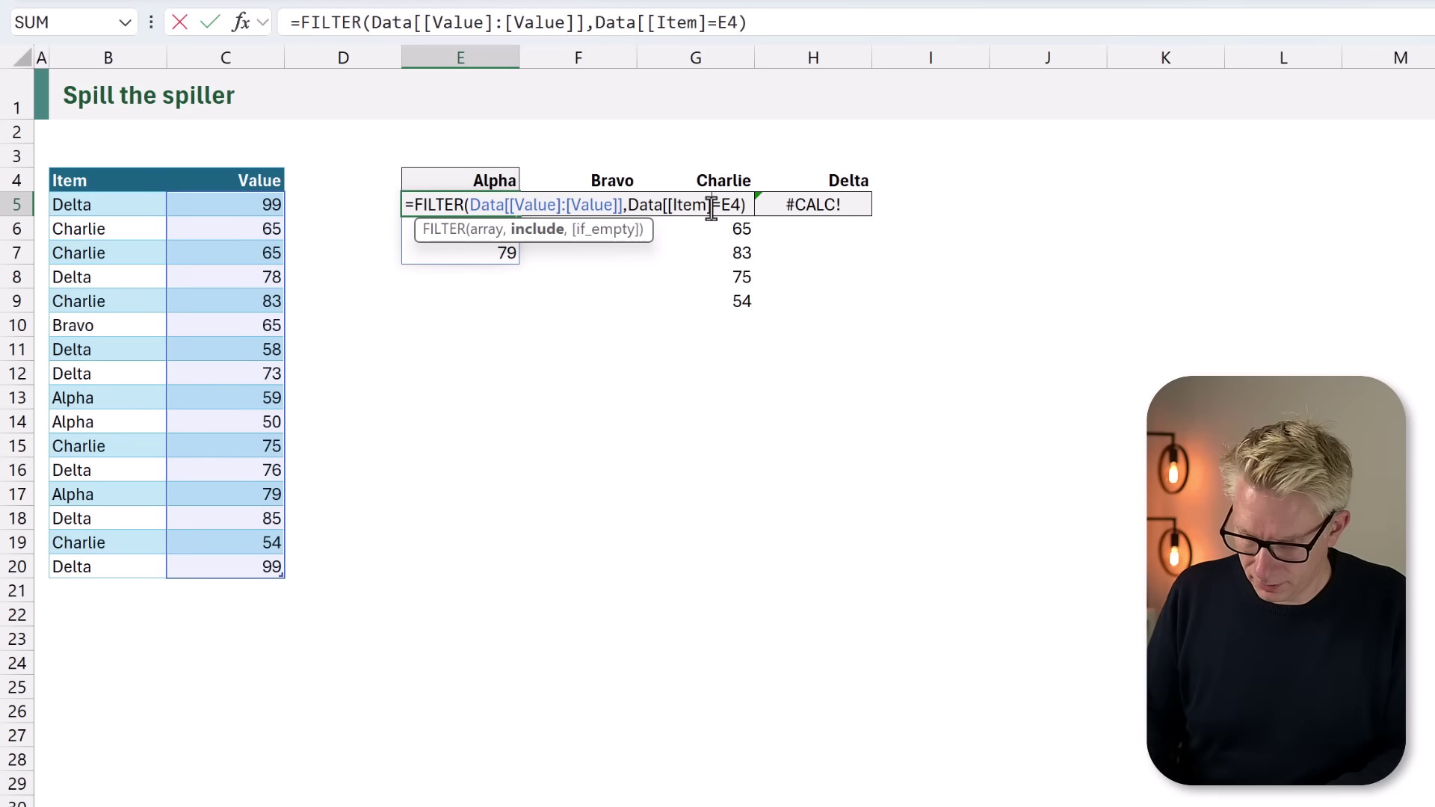
pyautogui.write('[')
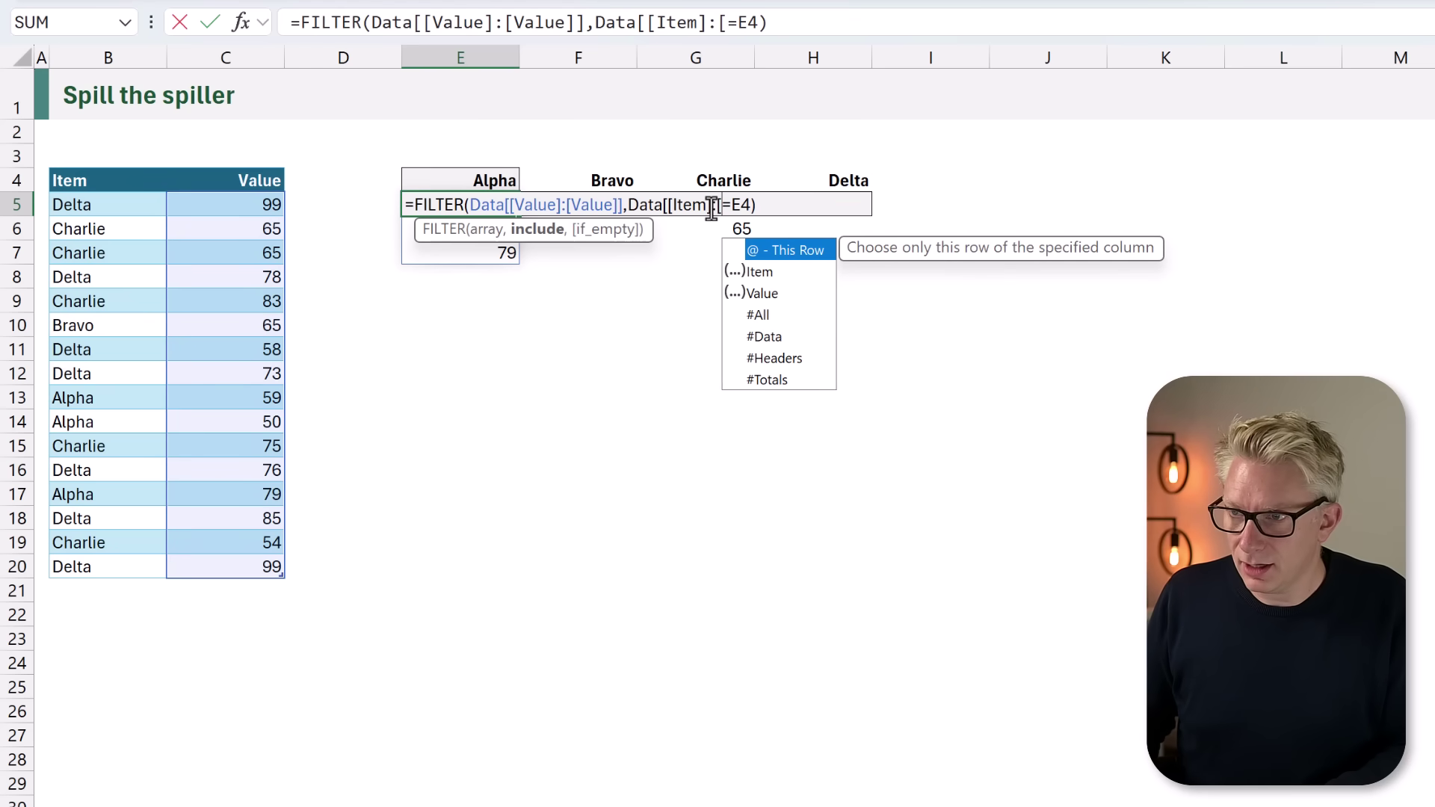
pyautogui.write('Item]]')
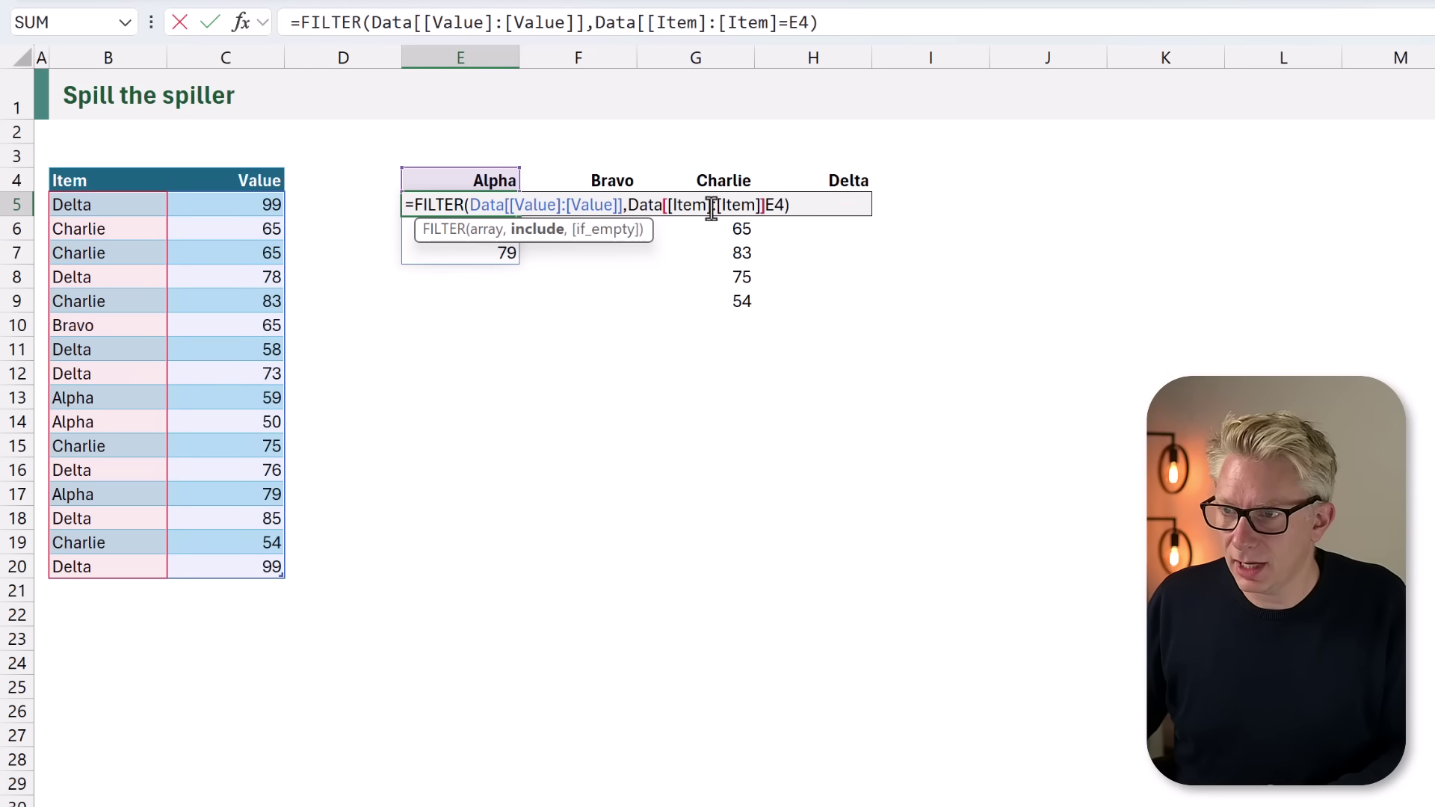
pyautogui.hotkey('ctrl', 'Return')
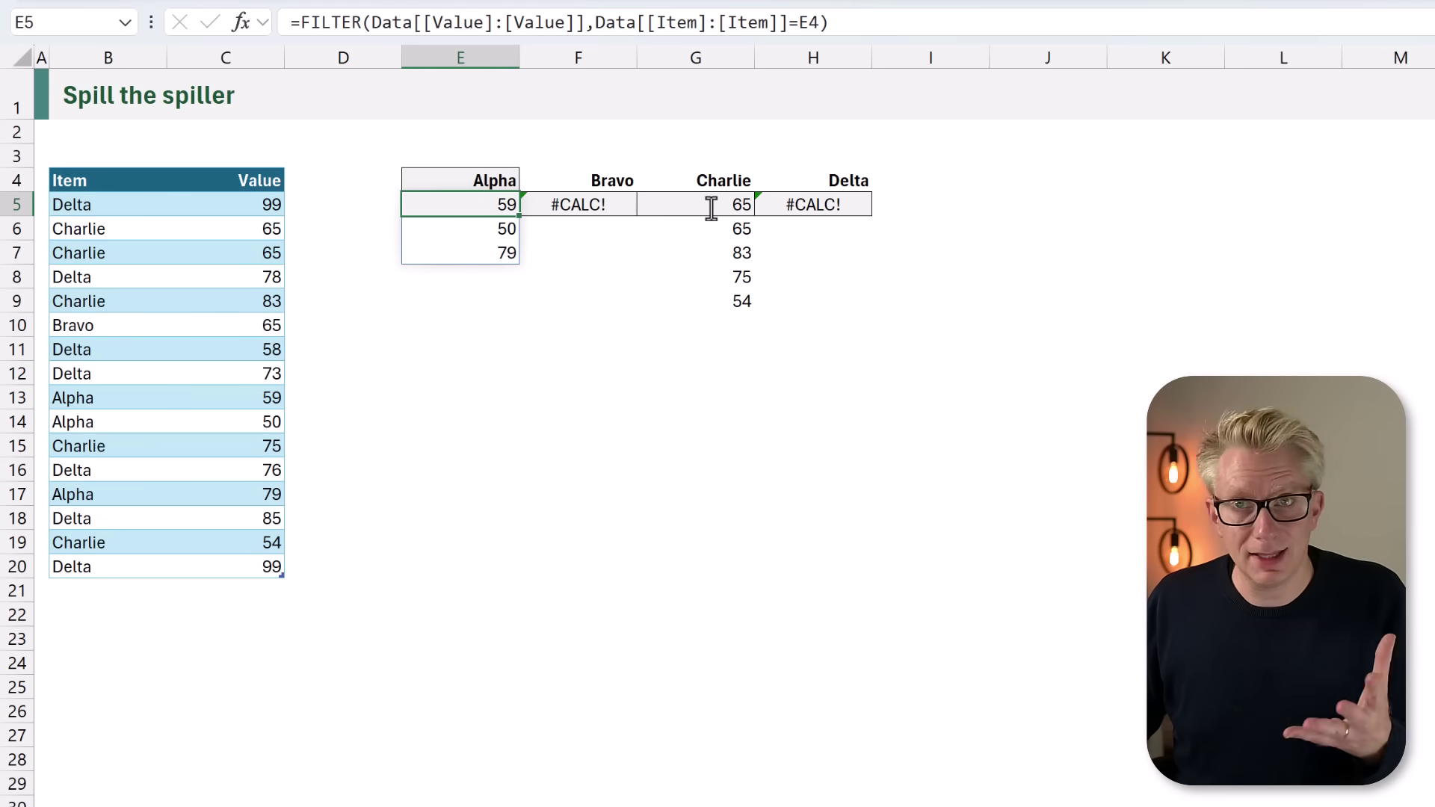
# Copy the fixed formula across to Delta and add an Echo item with value 100 below the table.
pyautogui.moveTo(518, 217); pyautogui.dragTo(839, 218)
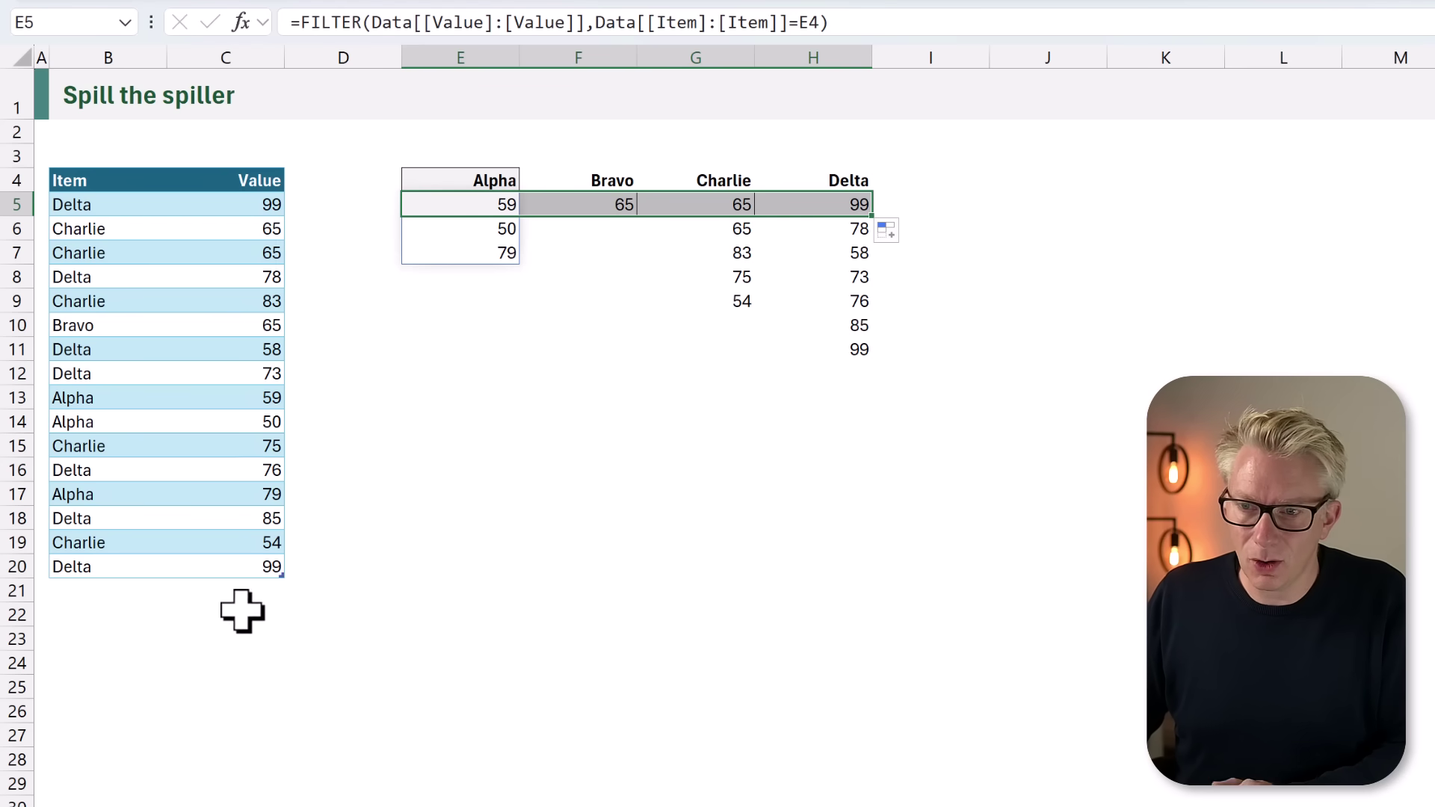
pyautogui.click(142, 586)
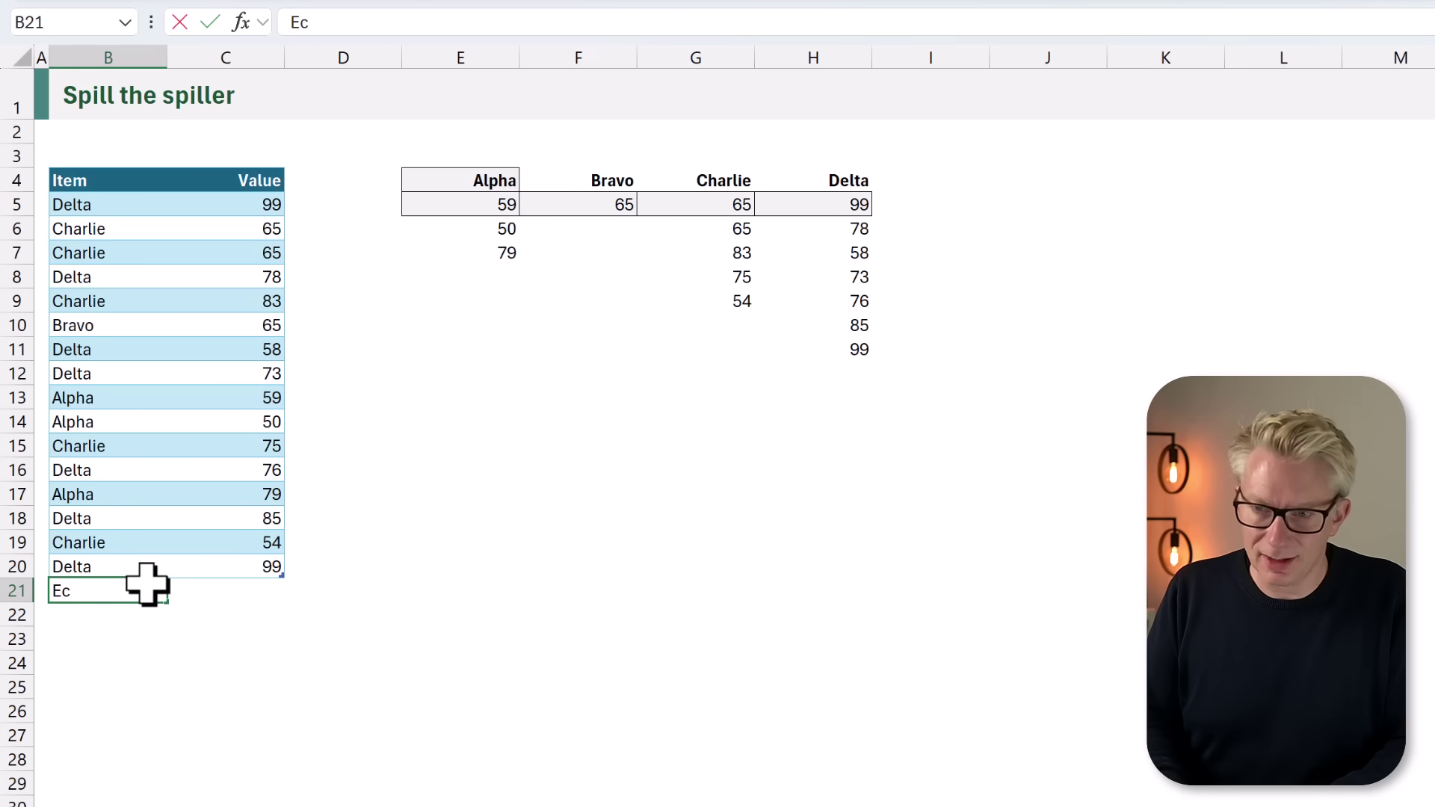
pyautogui.press('Tab')
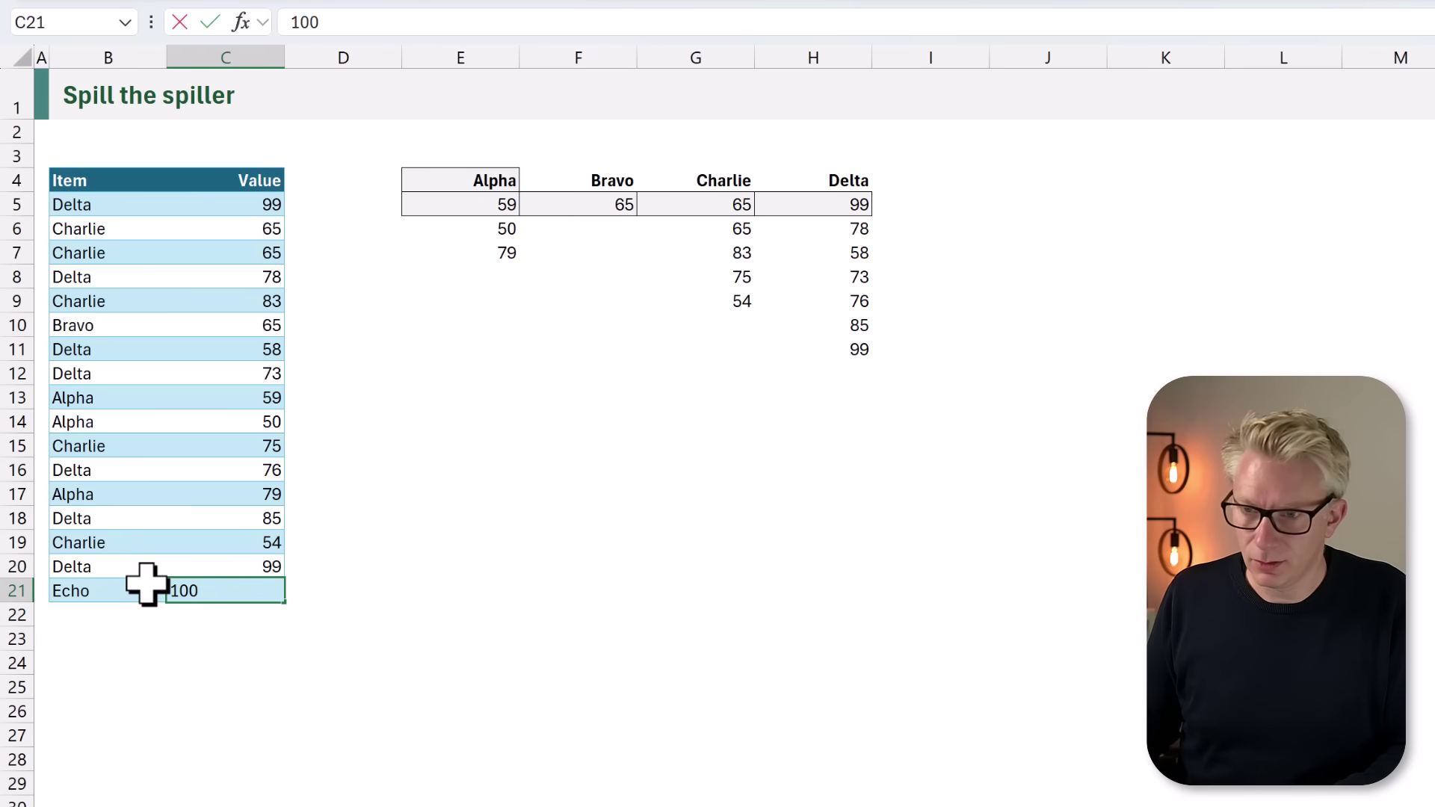
pyautogui.press('Return')
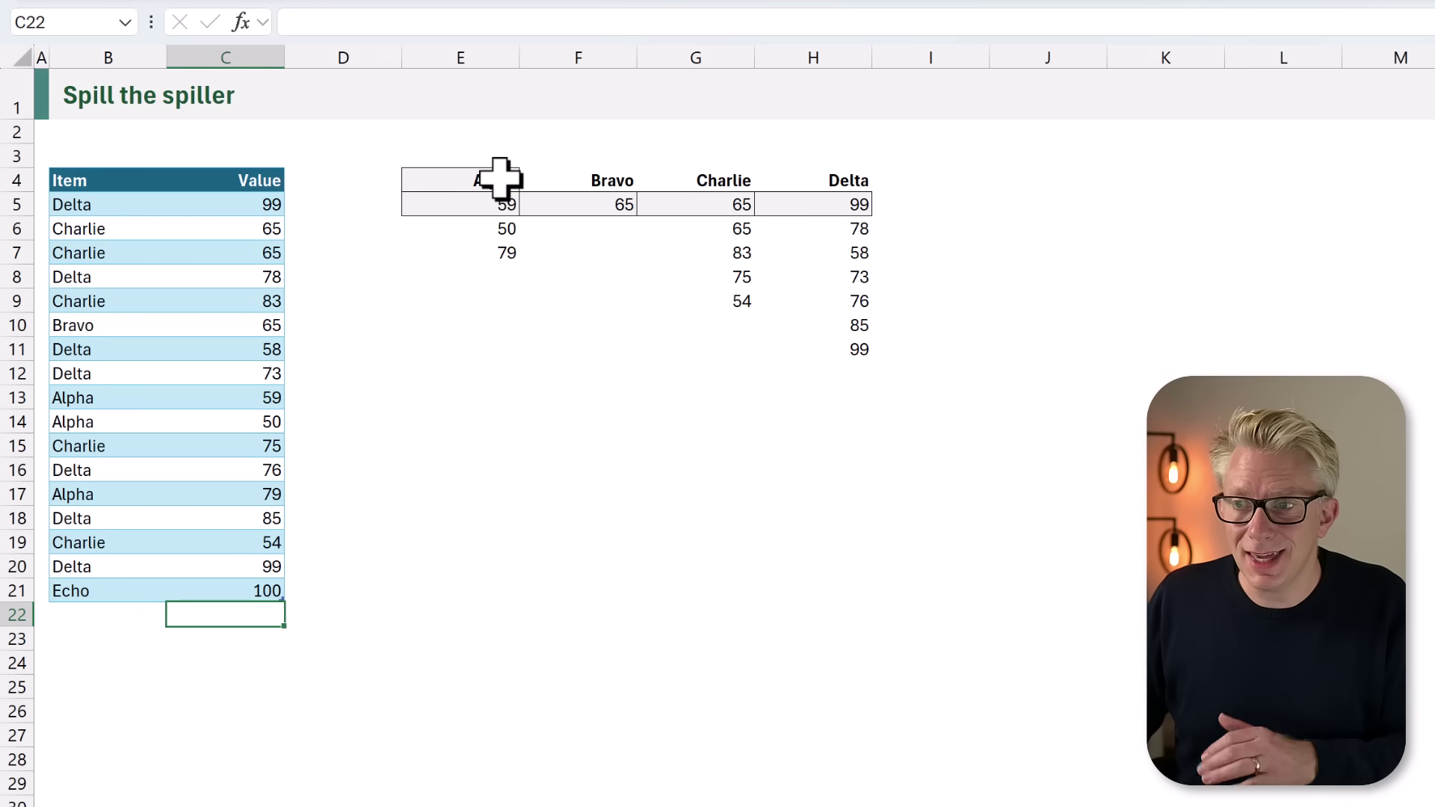
# Add an Echo header in I4 and fill the FILTER formula from H5 into I5.
pyautogui.moveTo(496, 180); pyautogui.dragTo(794, 180)
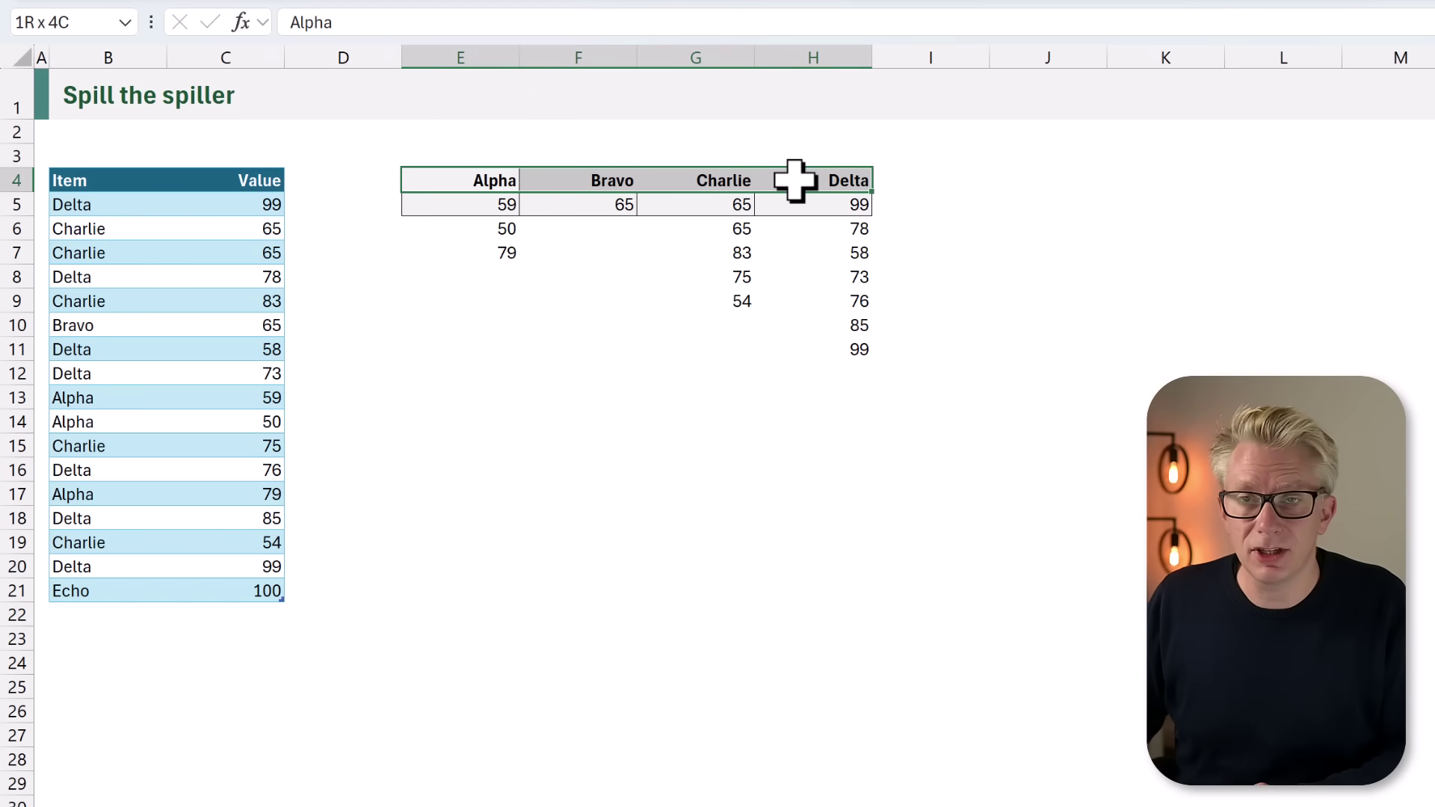
pyautogui.click(909, 176)
pyautogui.press('Return')
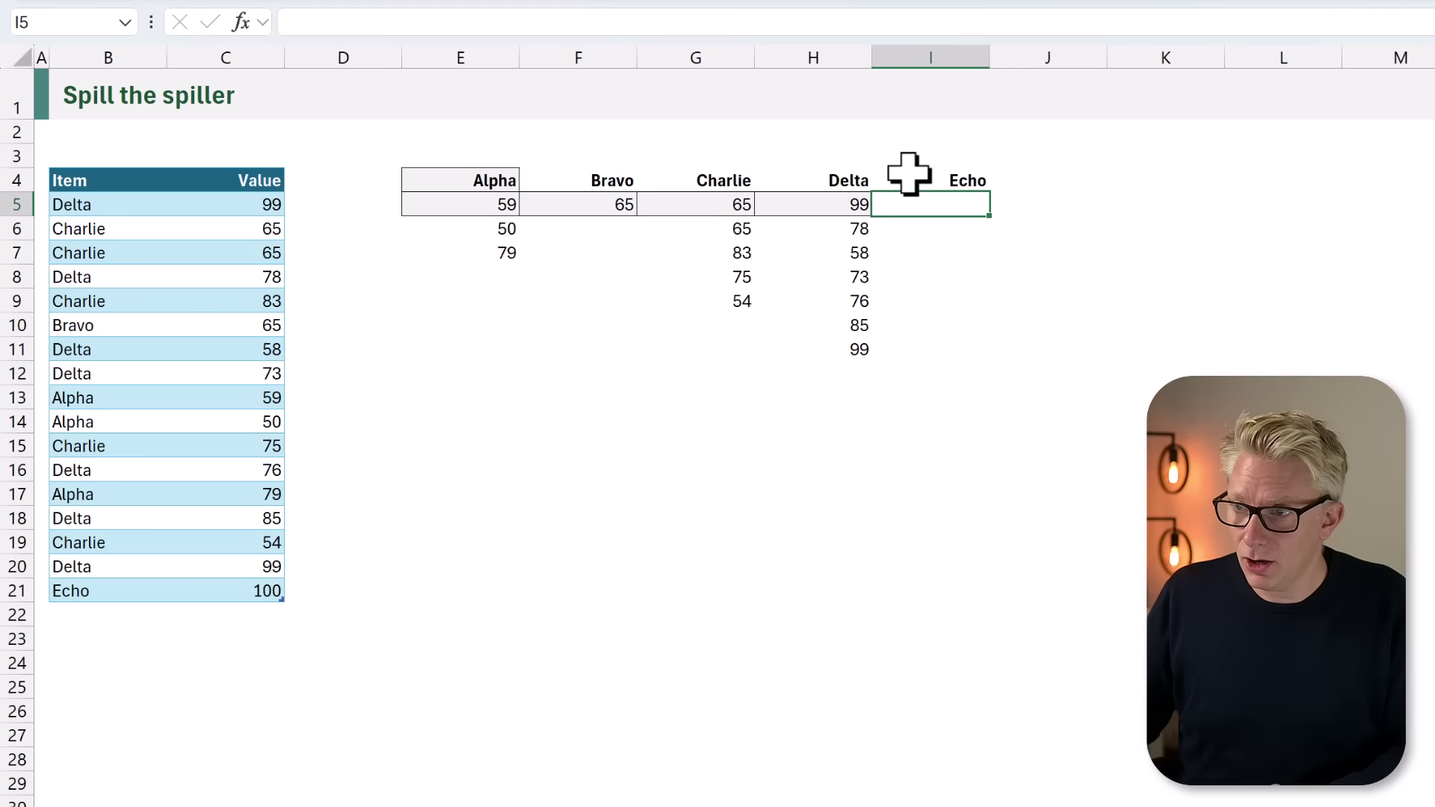
pyautogui.click(837, 207)
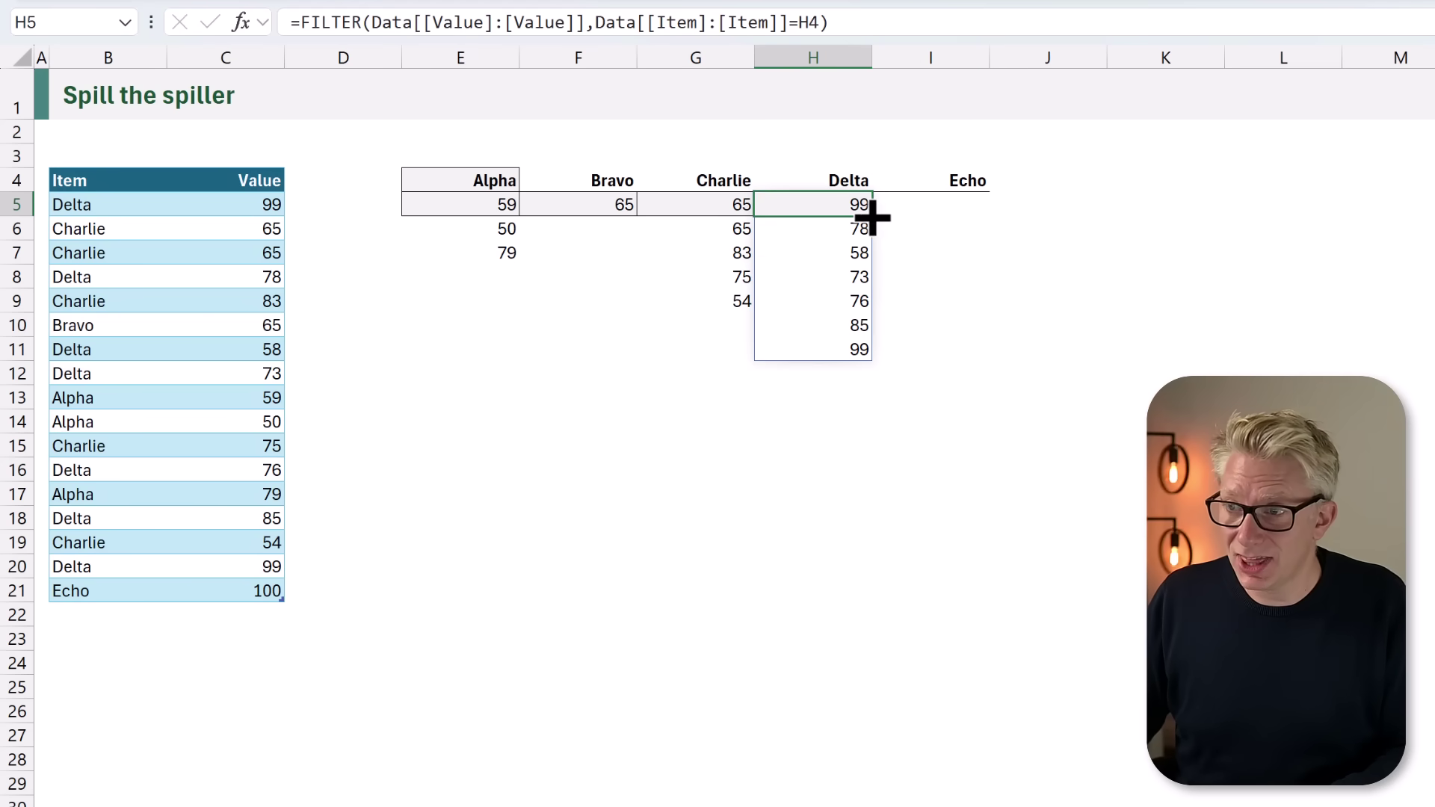
pyautogui.moveTo(979, 219); pyautogui.dragTo(979, 217)
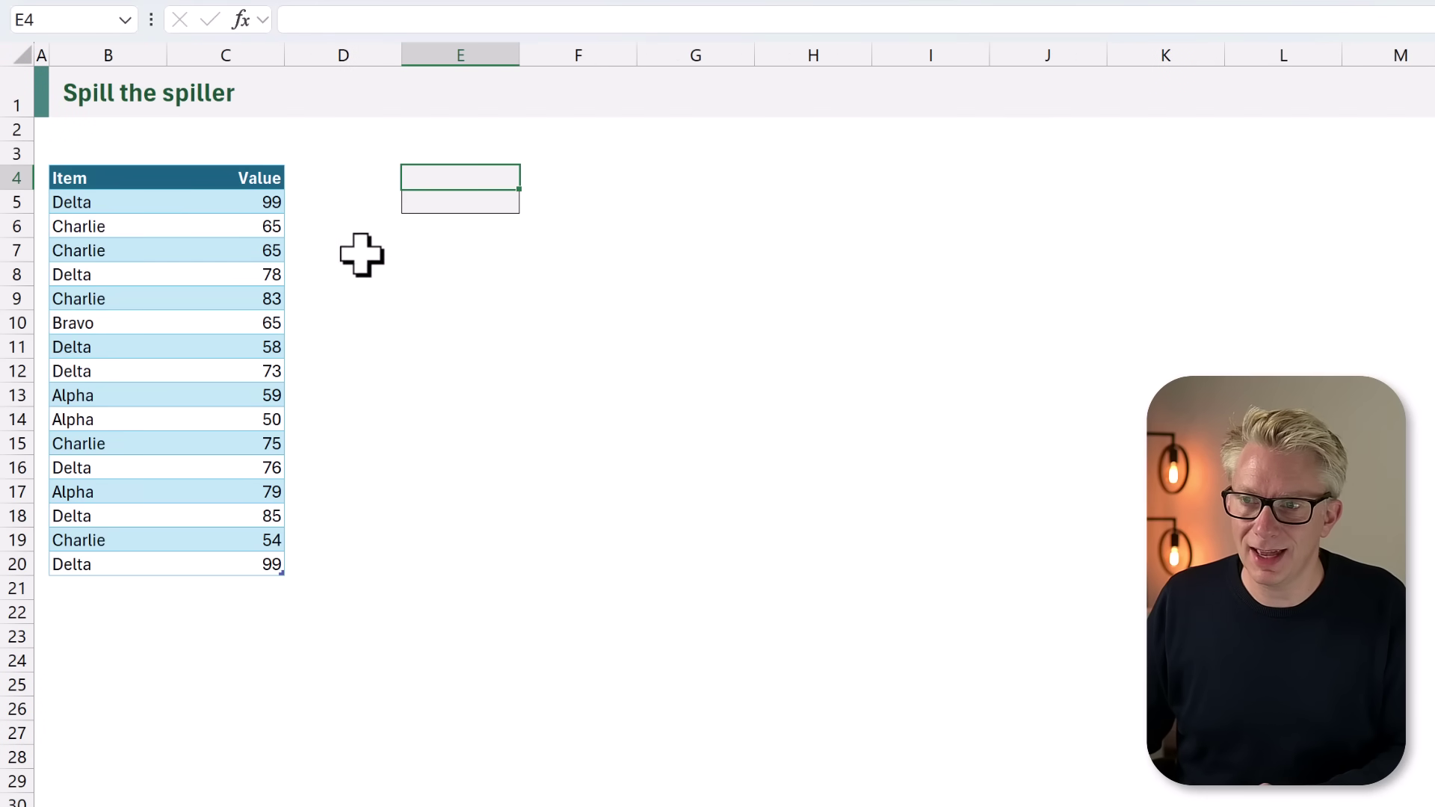
# Enter =TOROW(SORT(UNIQUE(Data[Item]))) in E4 to spill Alpha, Bravo, Charlie, Delta across row 4.
pyautogui.click(430, 200)
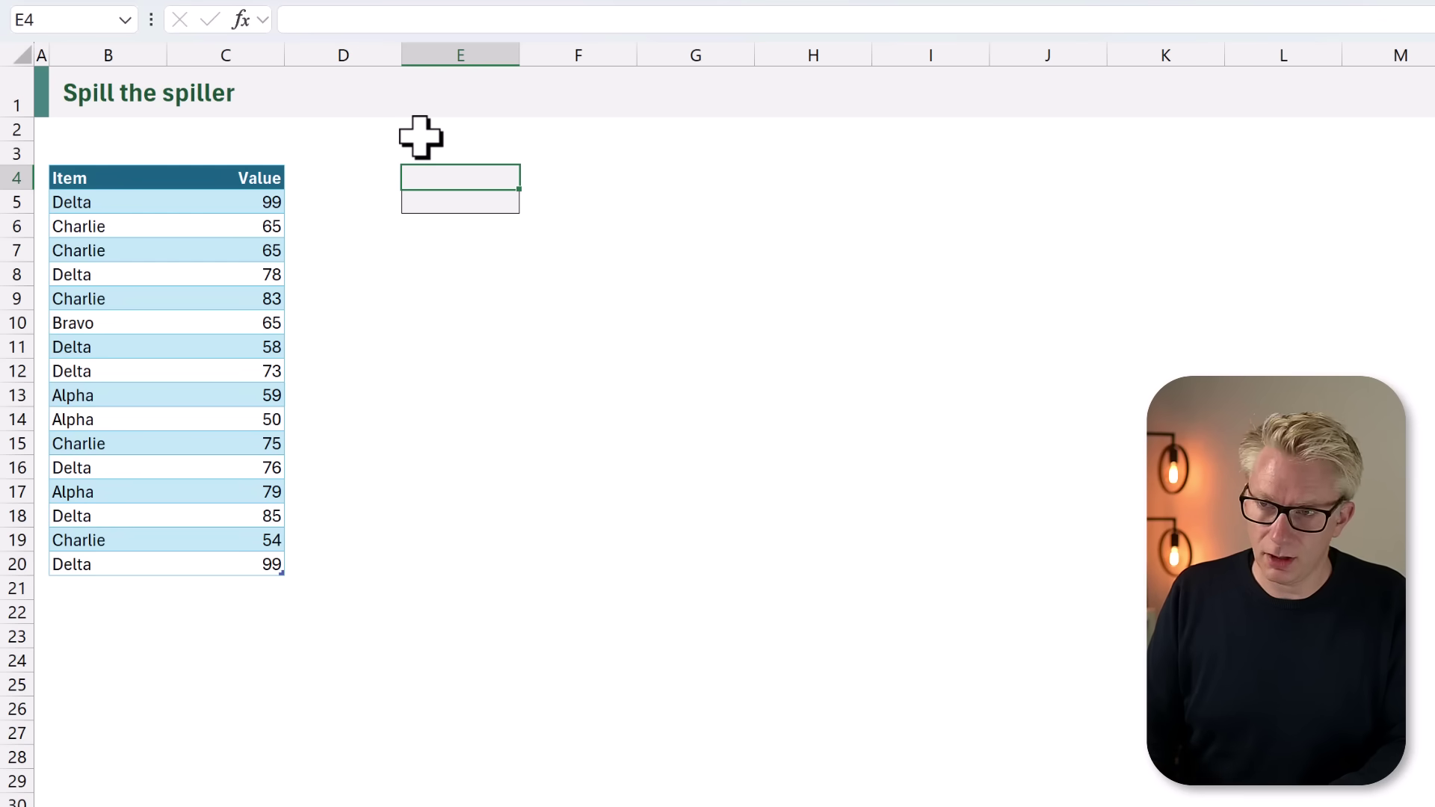
pyautogui.write('=UNIQU')
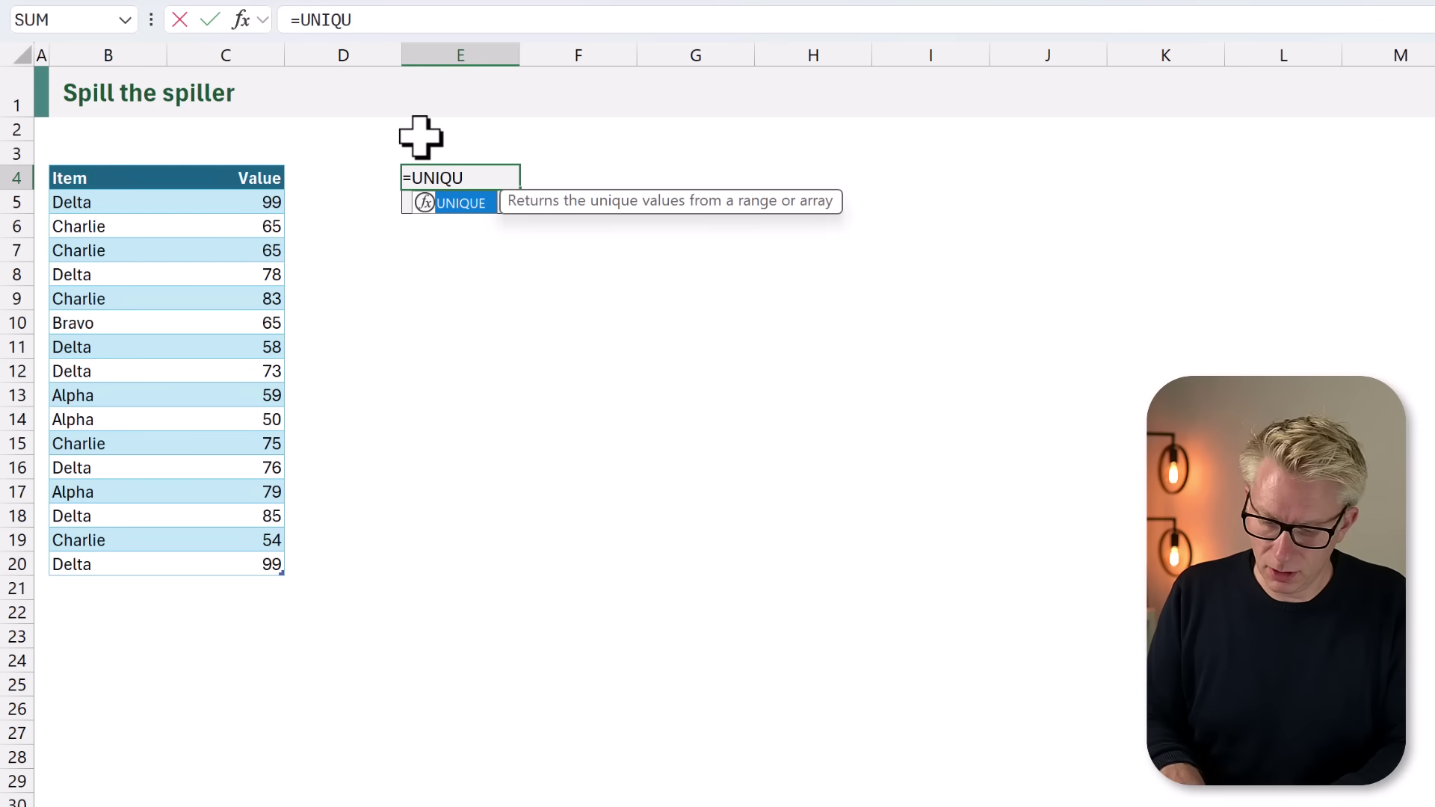
pyautogui.press('Tab')
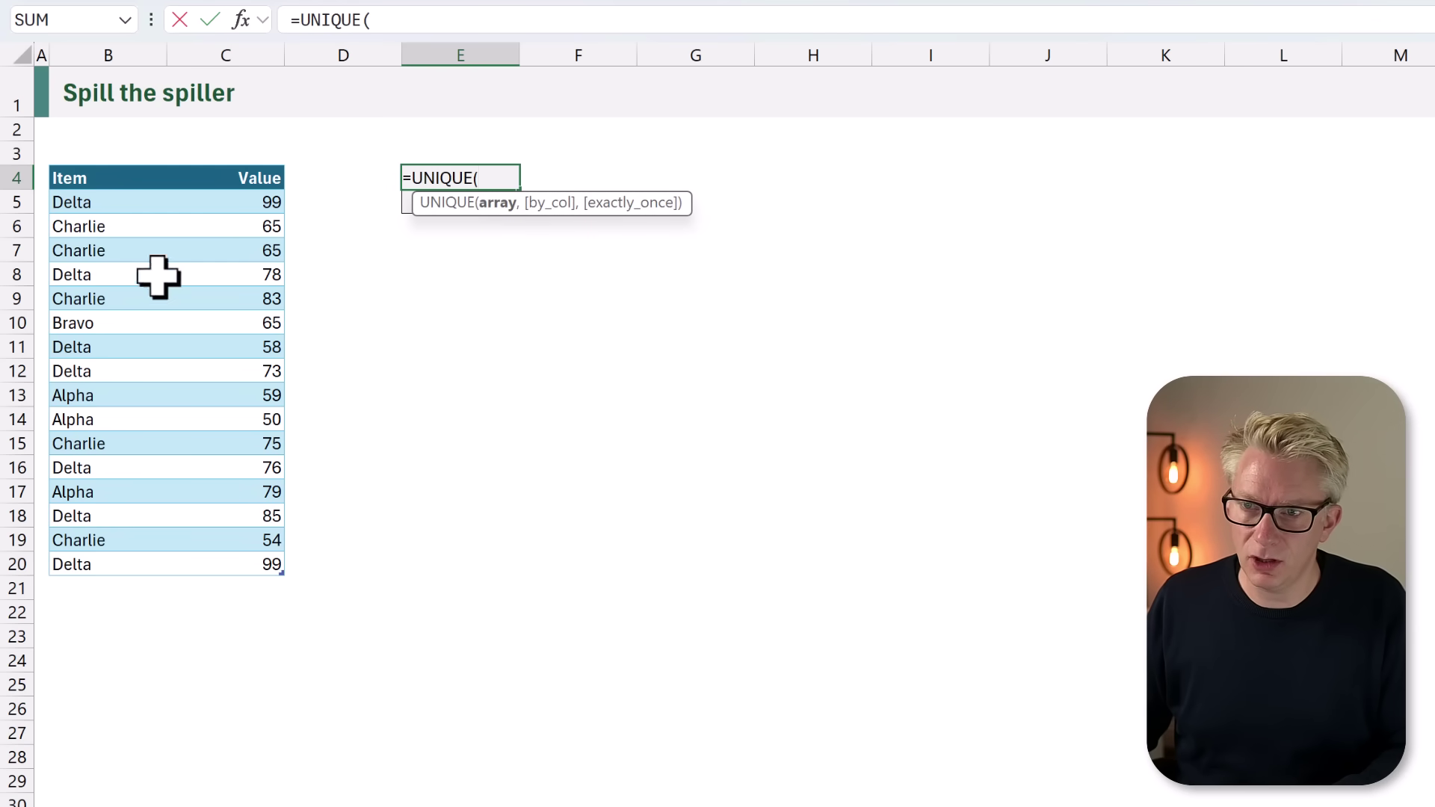
pyautogui.click(103, 157)
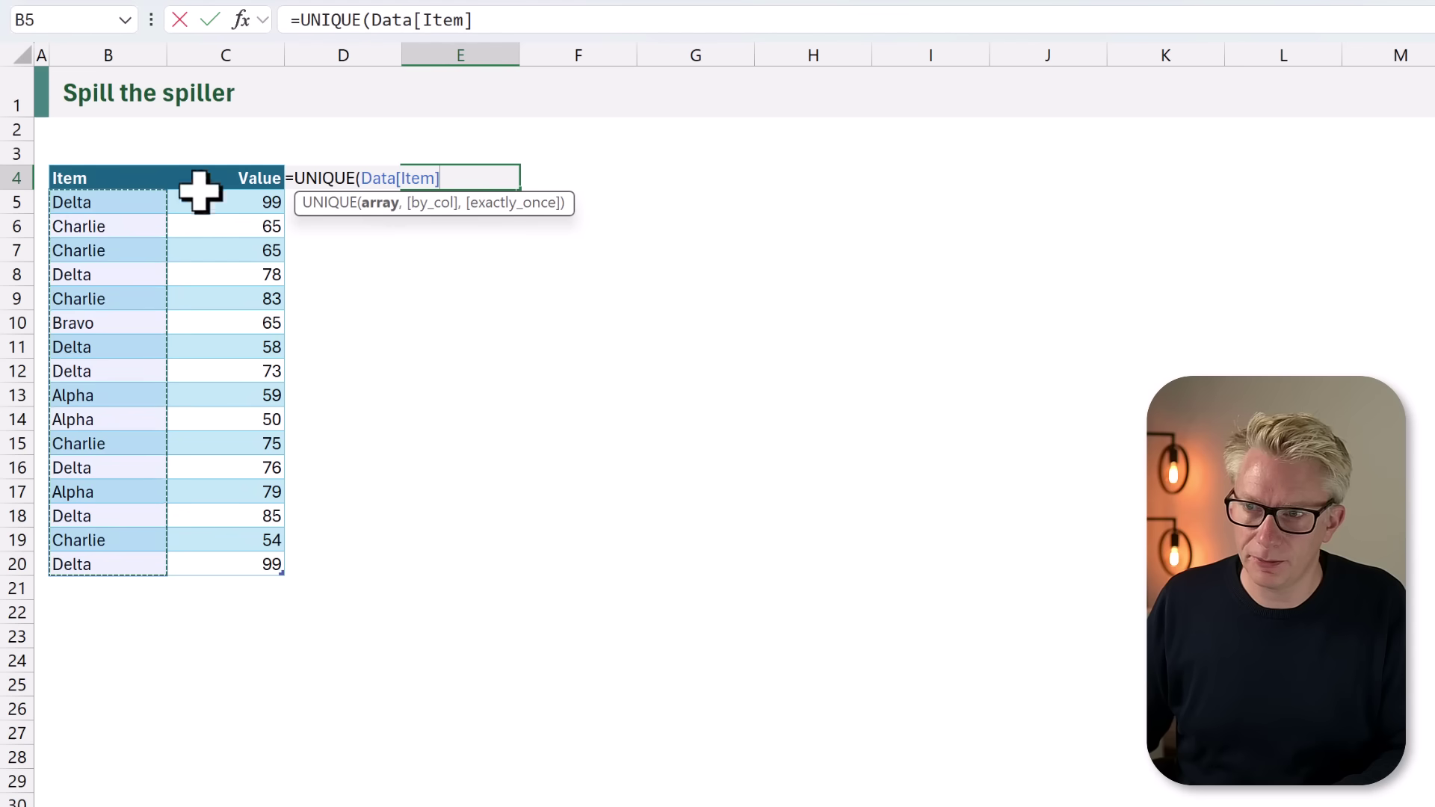
pyautogui.write(')')
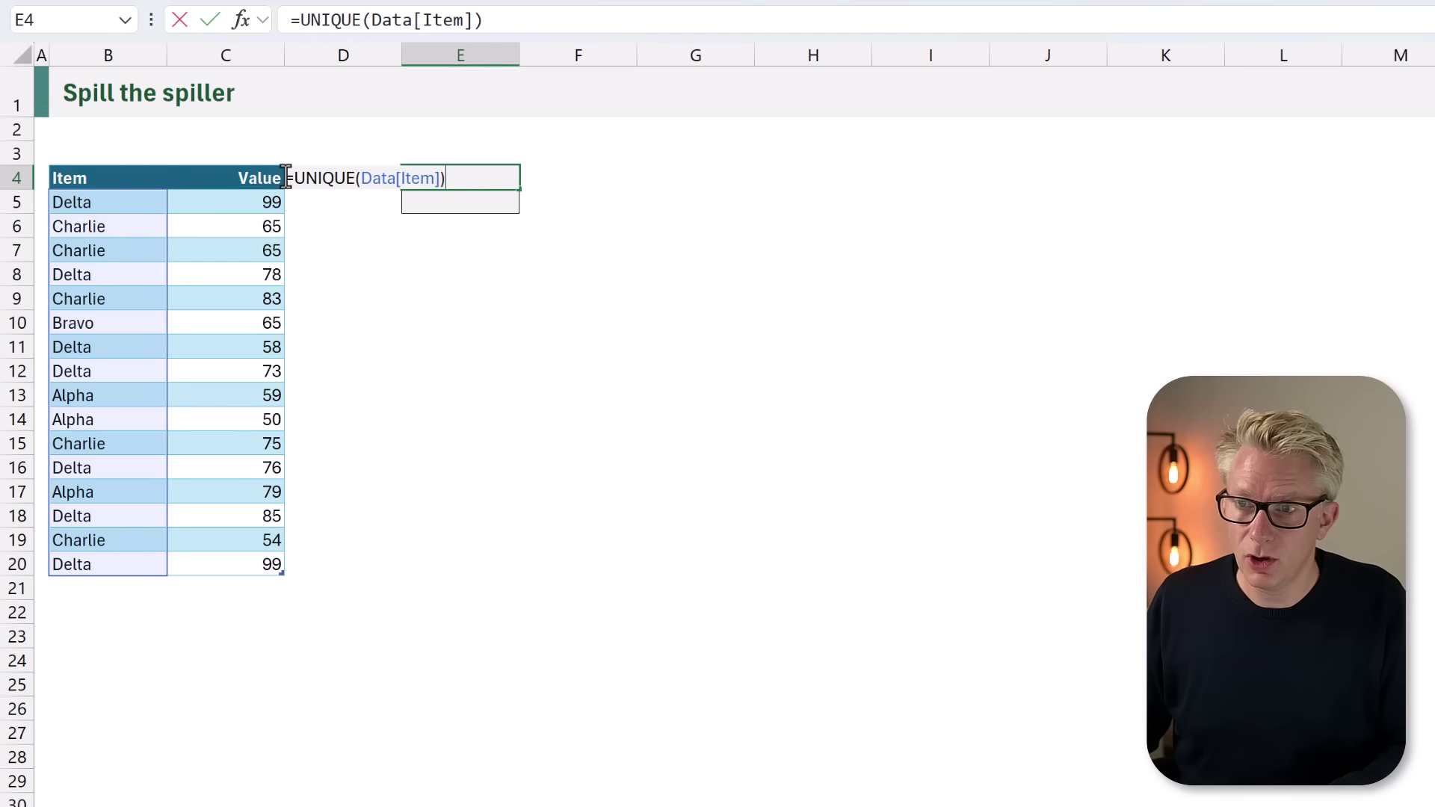
pyautogui.write('SORT(')
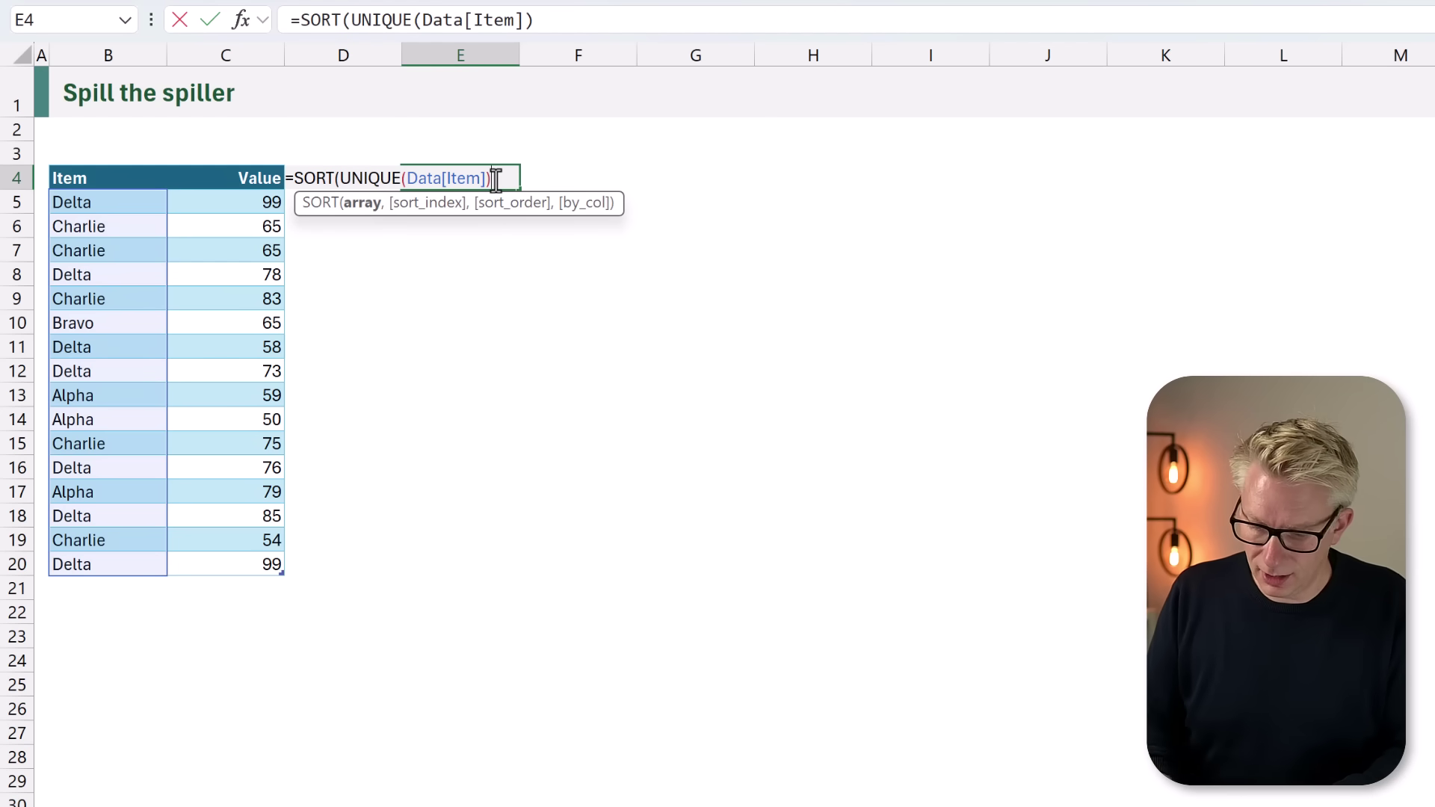
pyautogui.write(')')
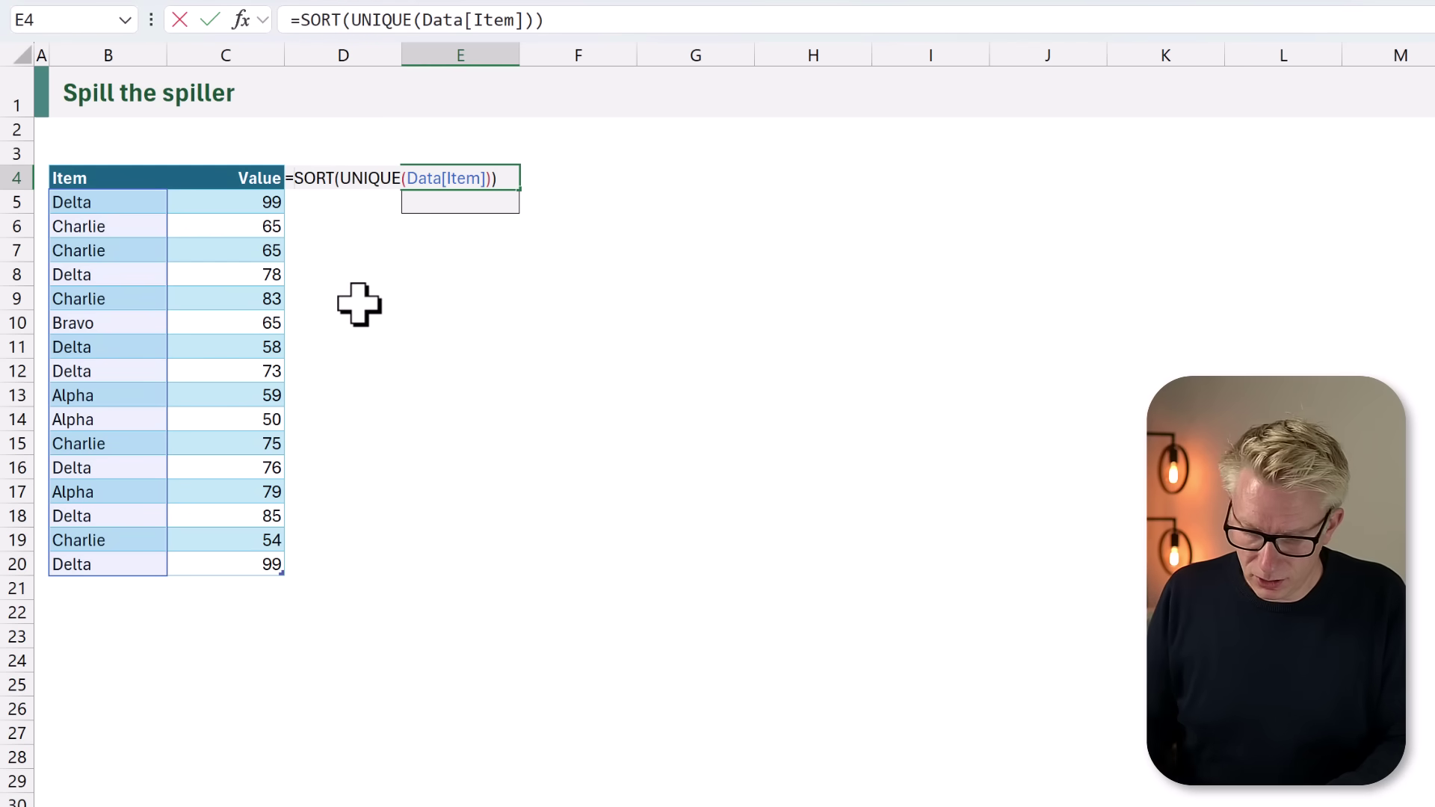
pyautogui.write('TOROW(')
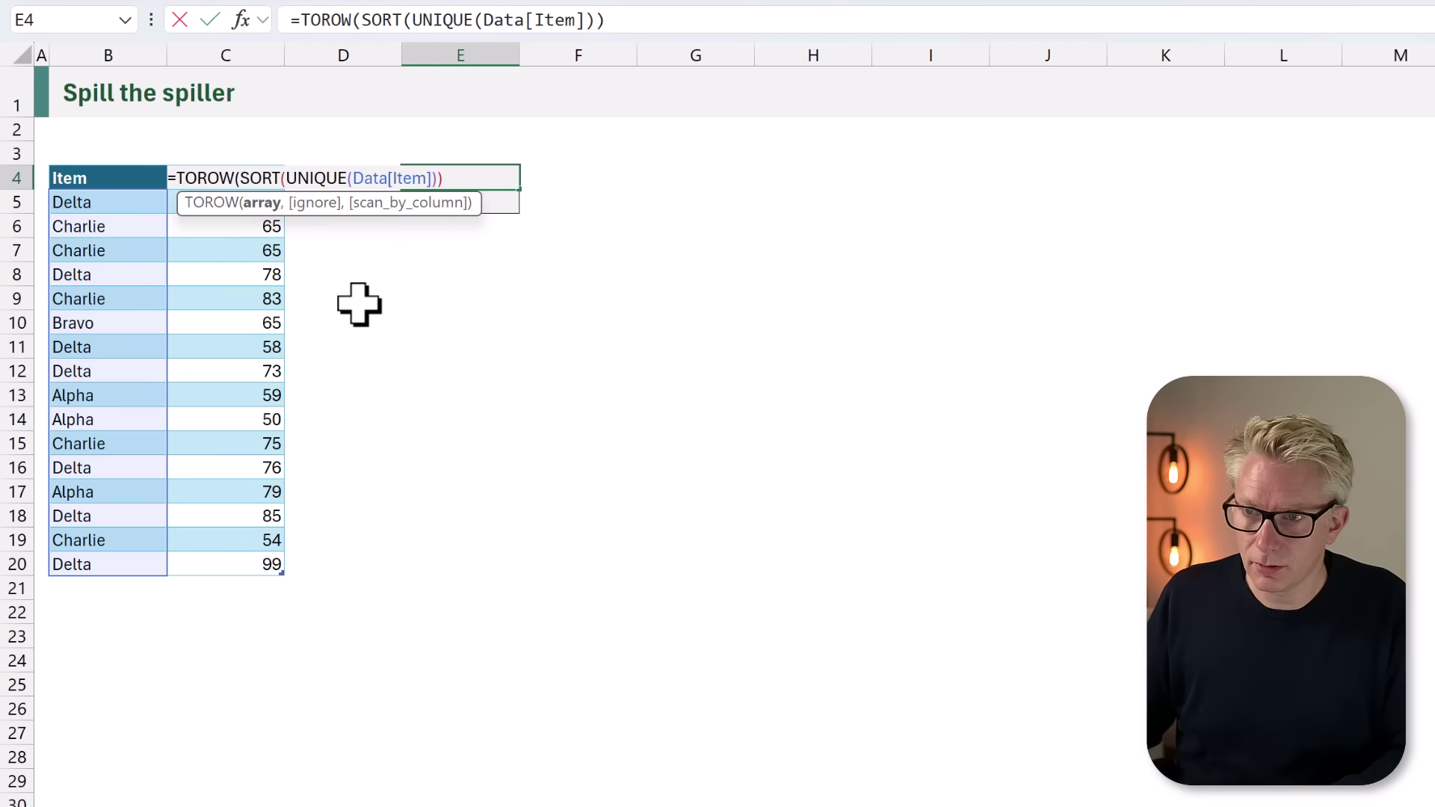
pyautogui.write(')')
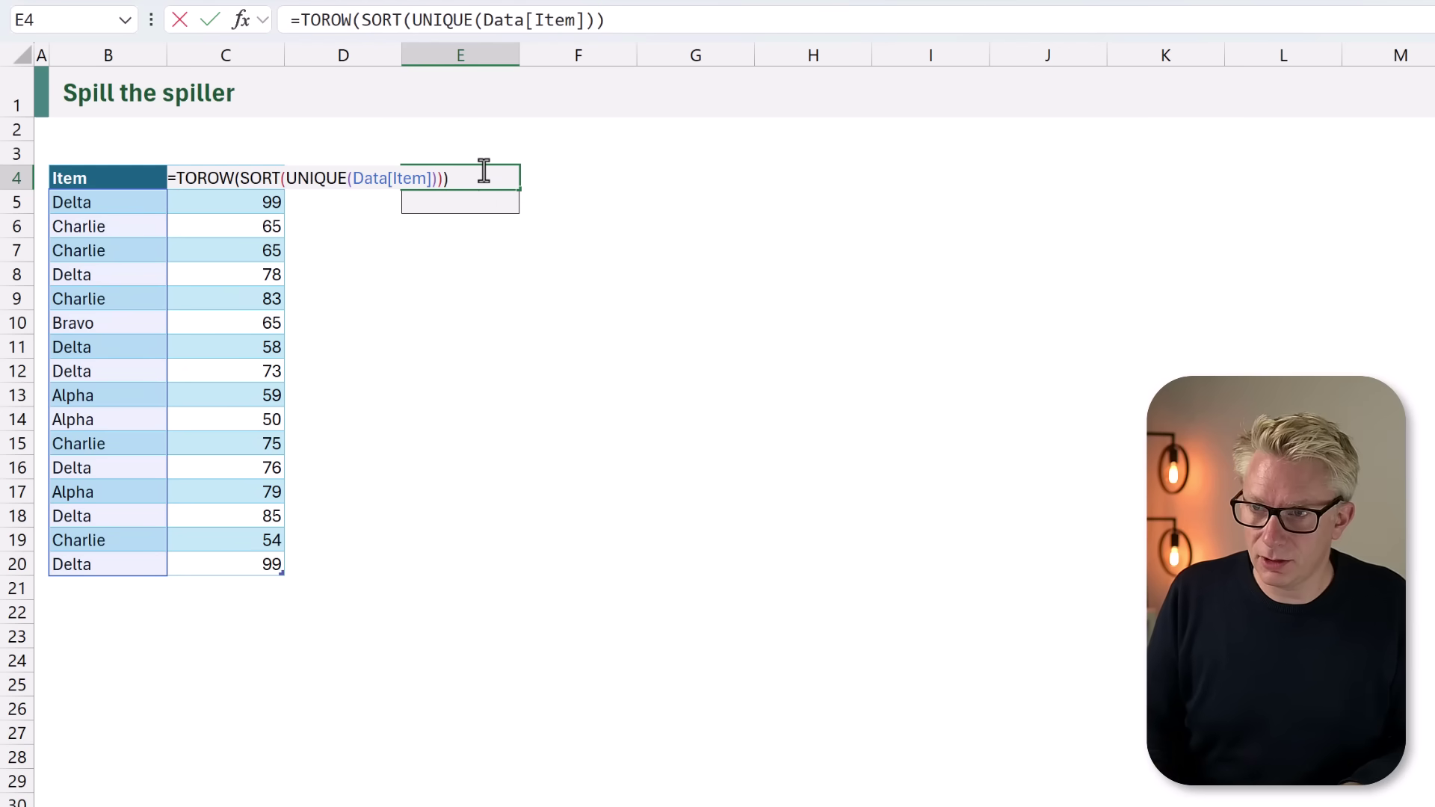
pyautogui.hotkey('ctrl', 'Return')
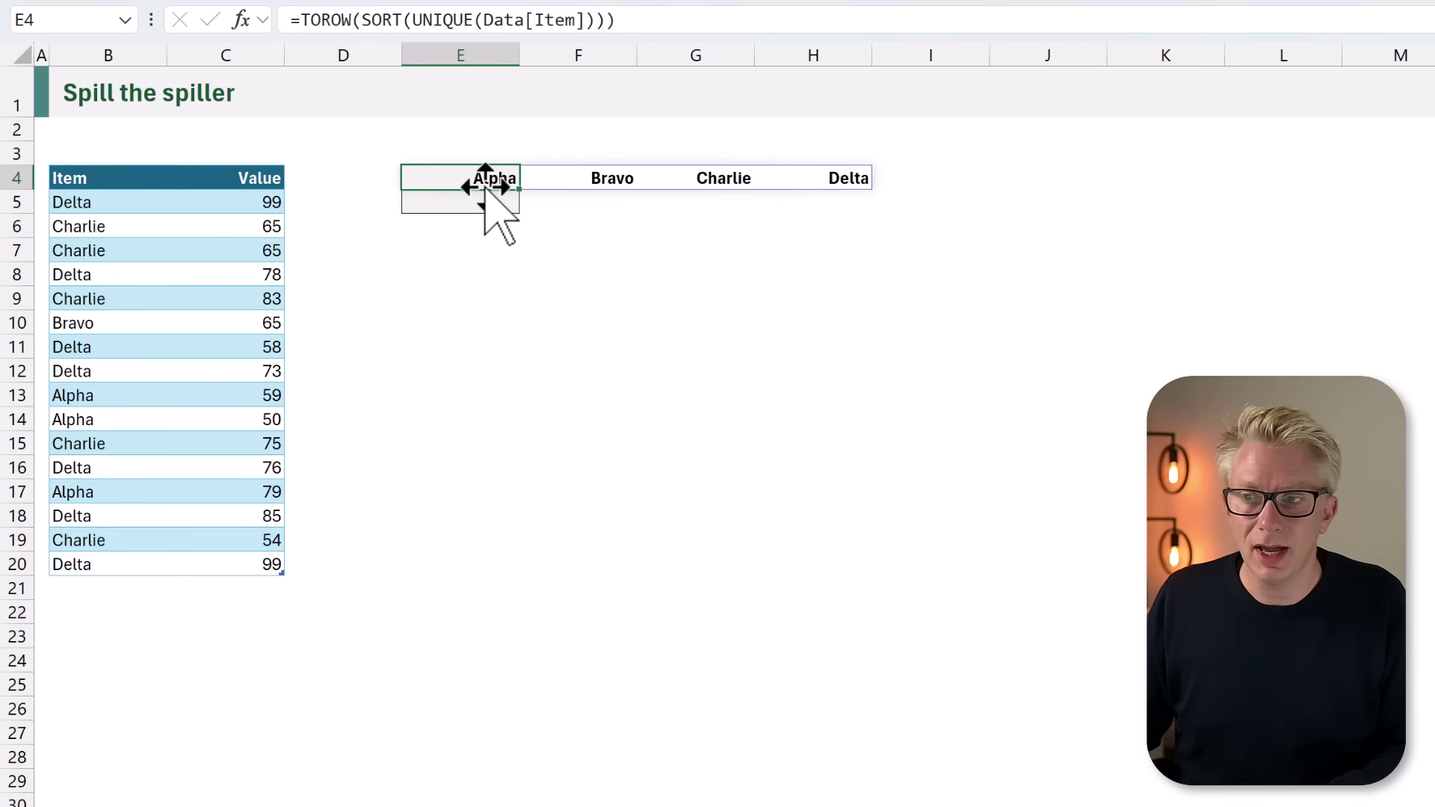
# Type Echo in B21, then undo the automatic table expansion so the headers still end at Delta.
pyautogui.click(77, 573)
pyautogui.hotkey('shift', 'Right')
pyautogui.click(84, 588)
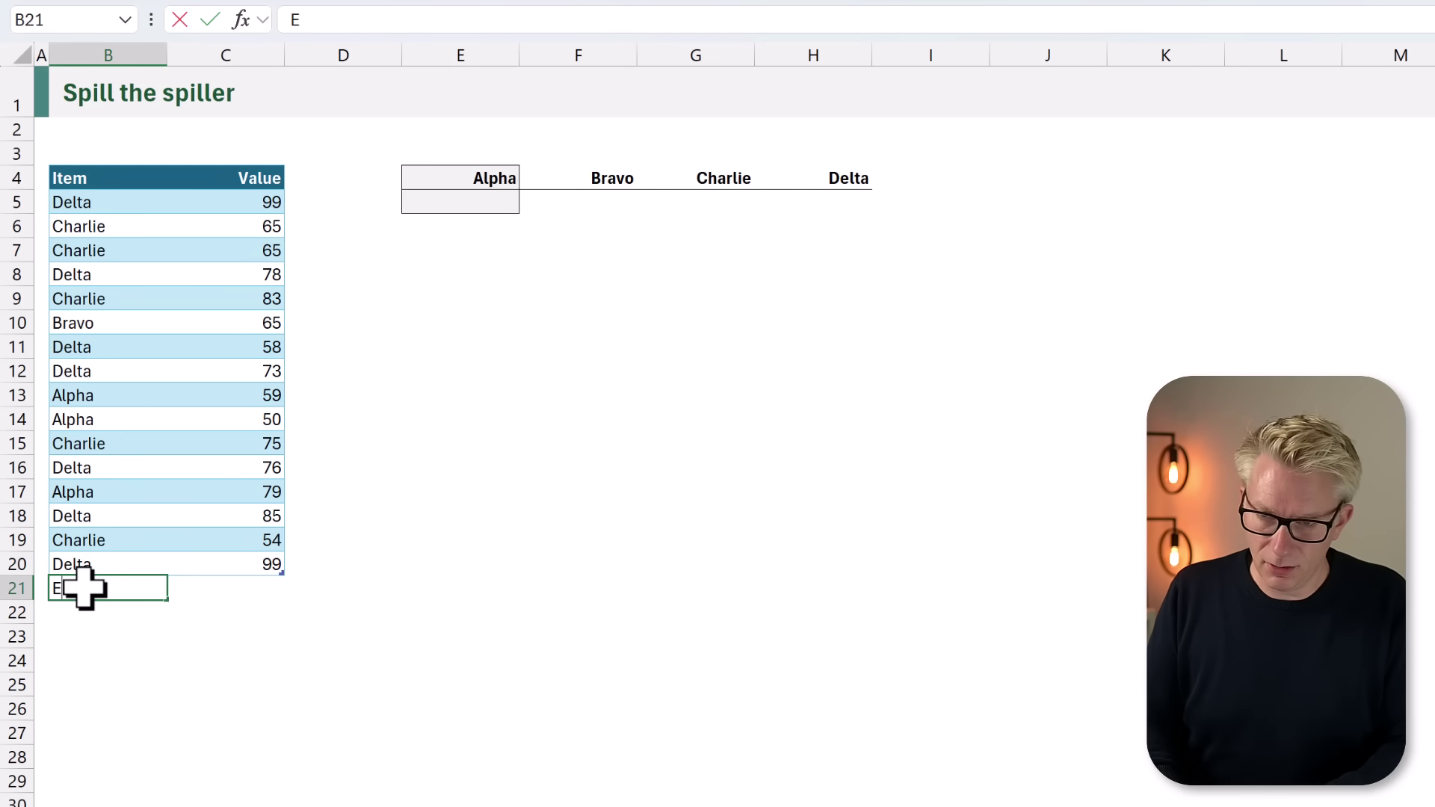
pyautogui.write('Echo')
pyautogui.press('Return')
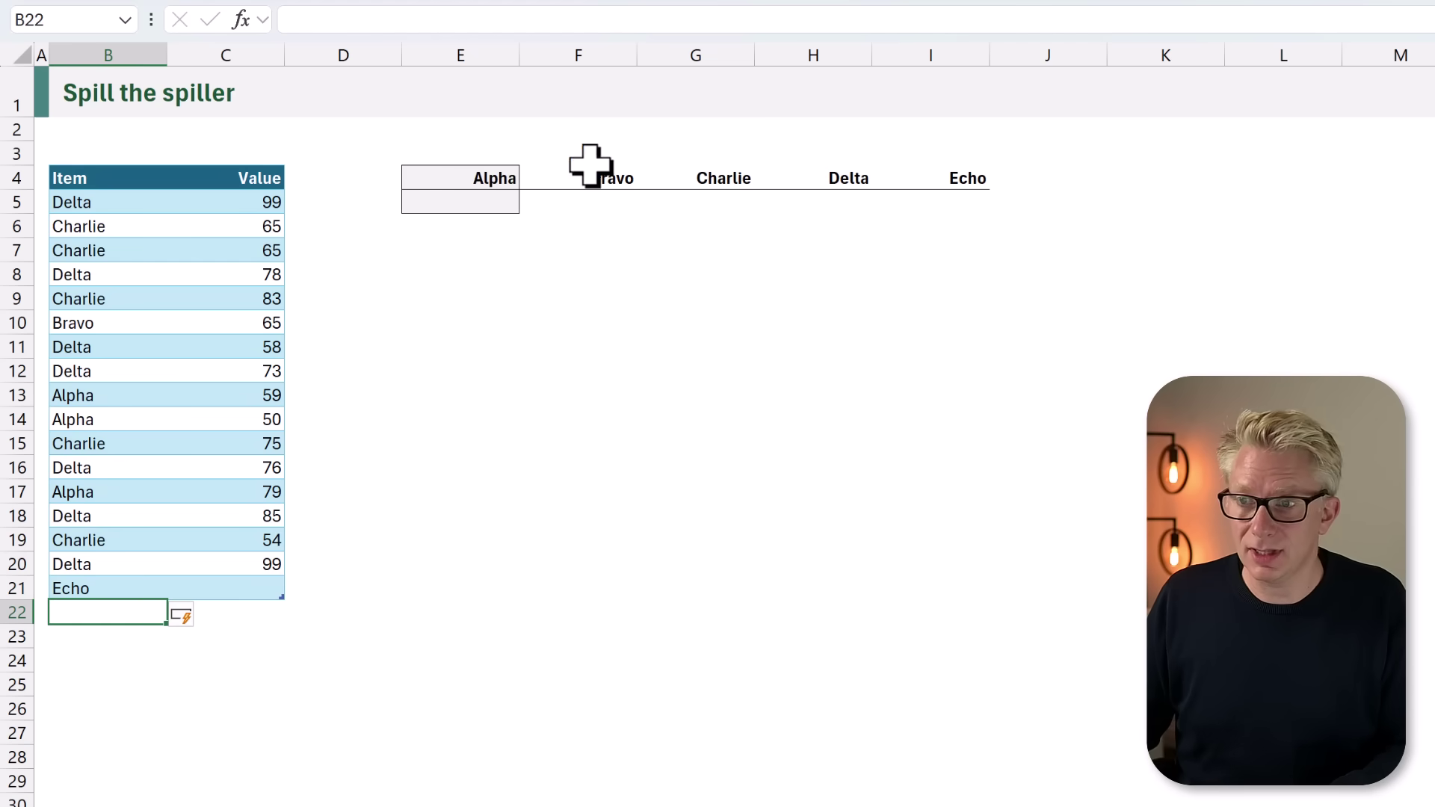
pyautogui.moveTo(499, 178); pyautogui.dragTo(955, 180)
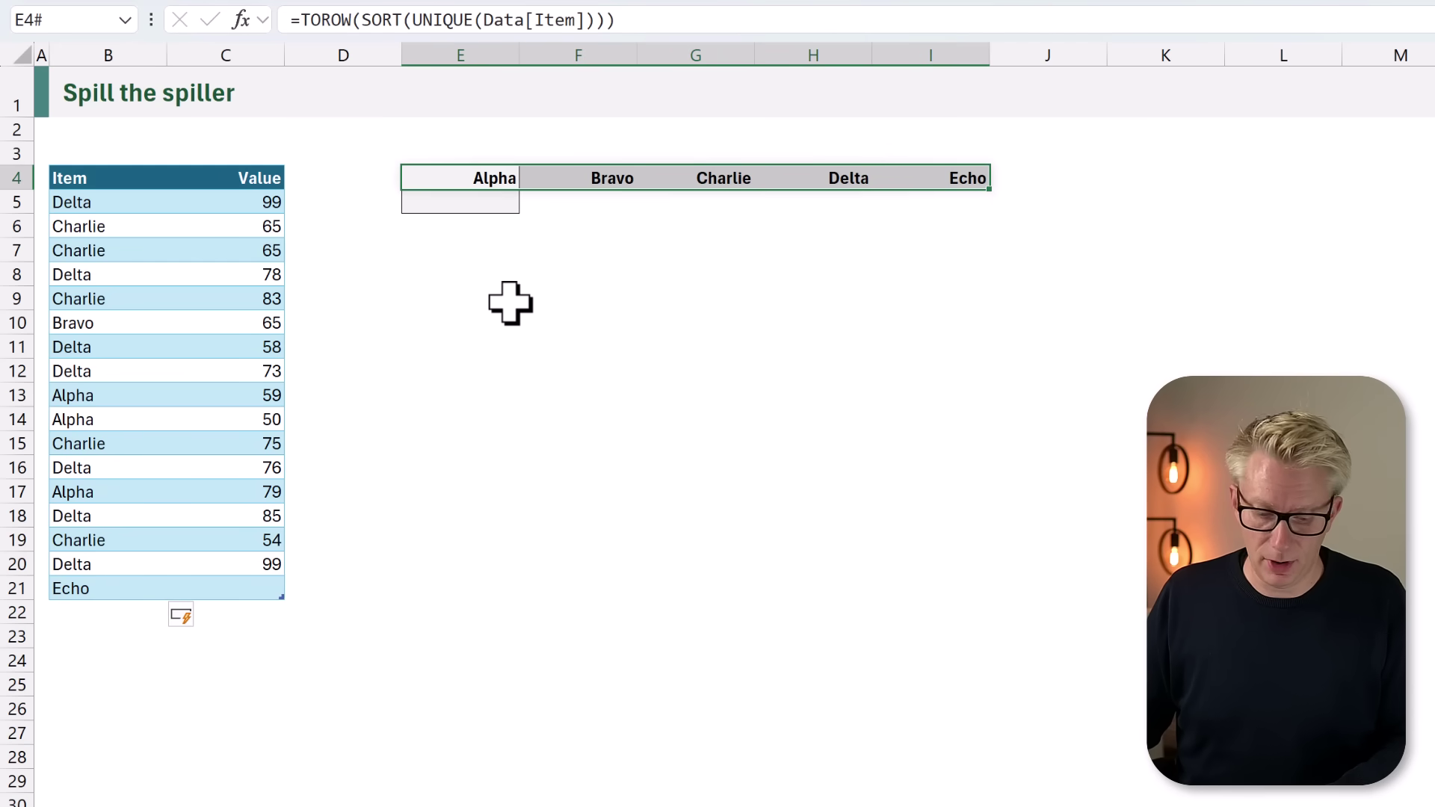
pyautogui.hotkey('ctrl', 'z')
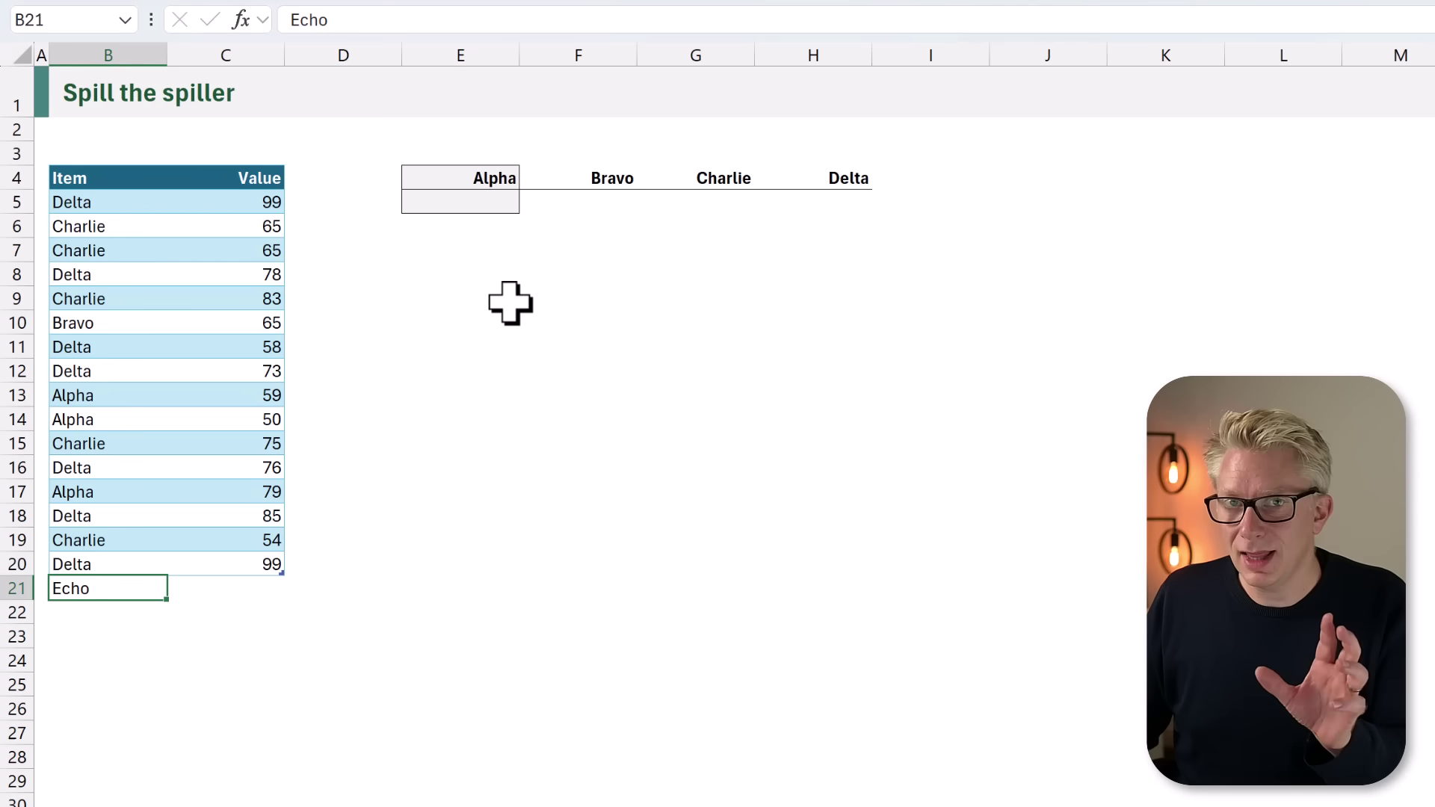
pyautogui.click(474, 200)
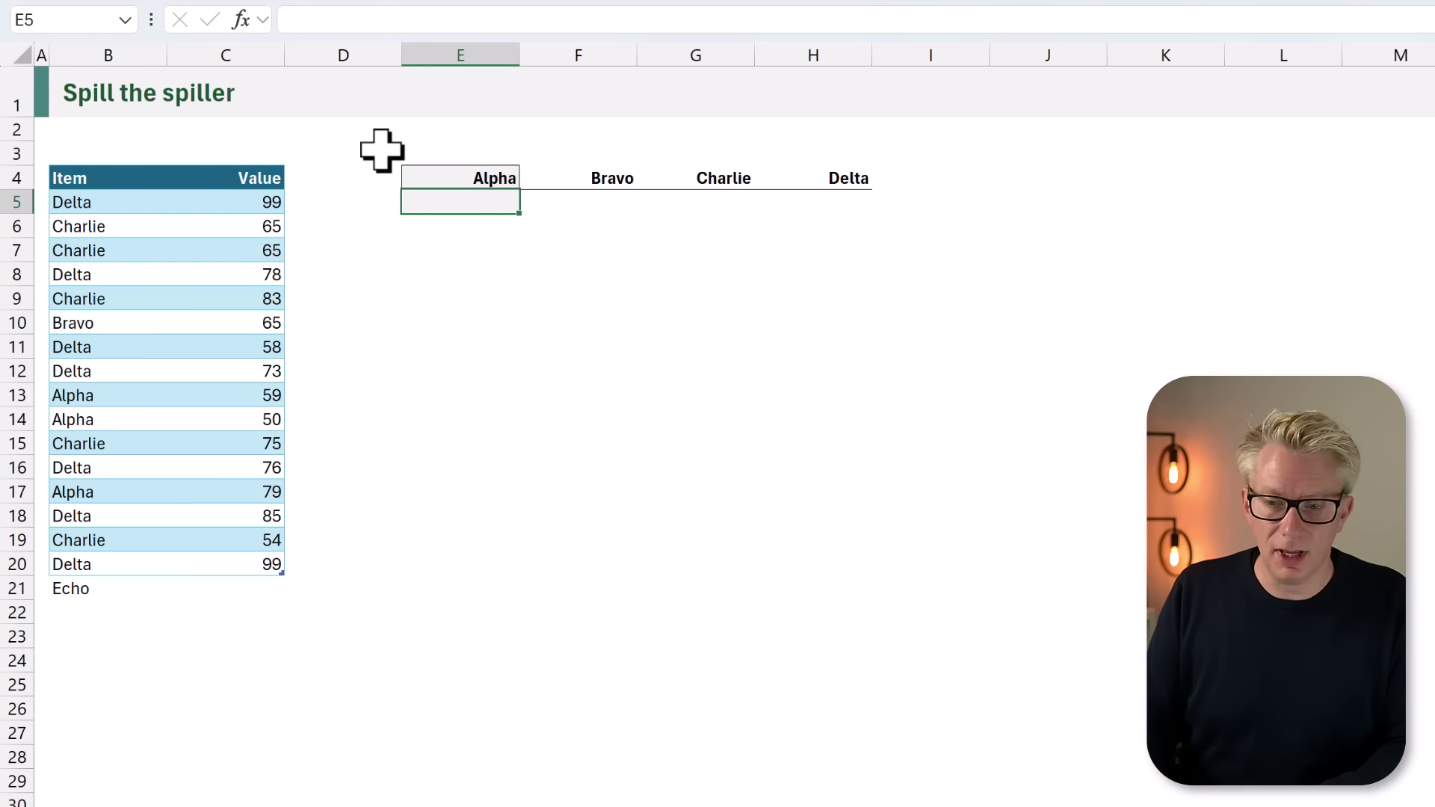
# Enter =FILTER(Data[Value],Data[Item]=E4) in E5 to spill Alpha's 59, 50 and 79.
pyautogui.write('=FILTER(')
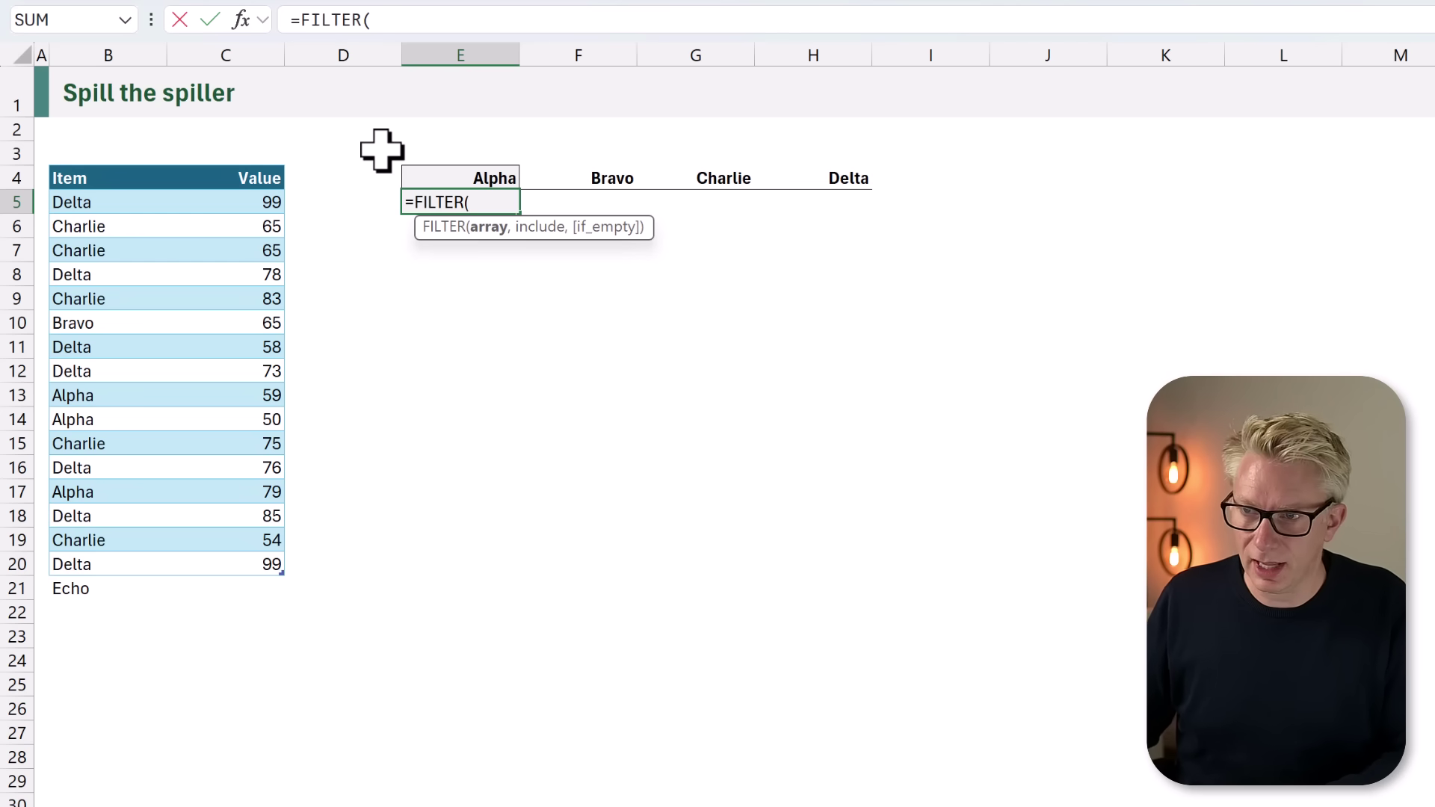
pyautogui.click(242, 156)
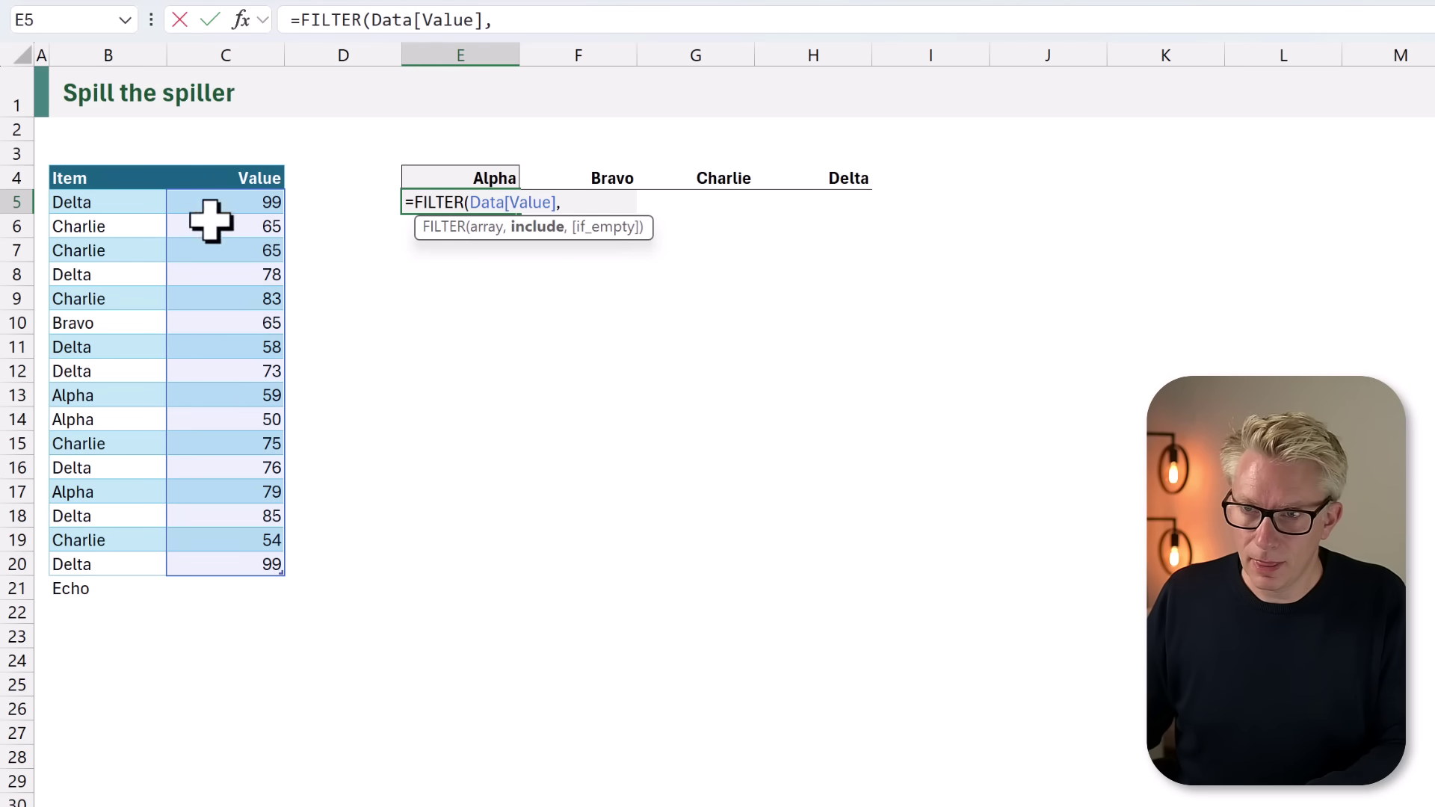
pyautogui.click(108, 156)
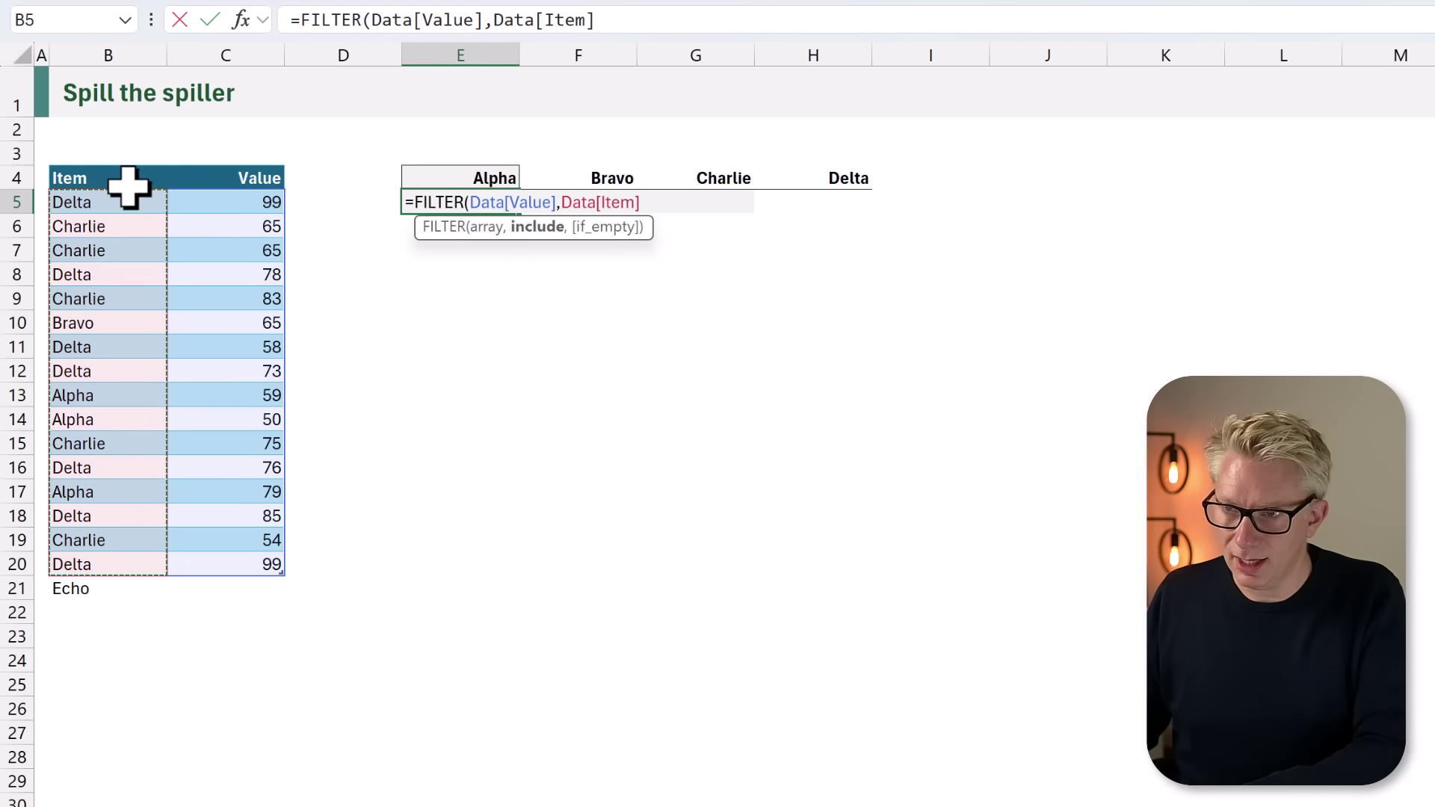
pyautogui.write('=')
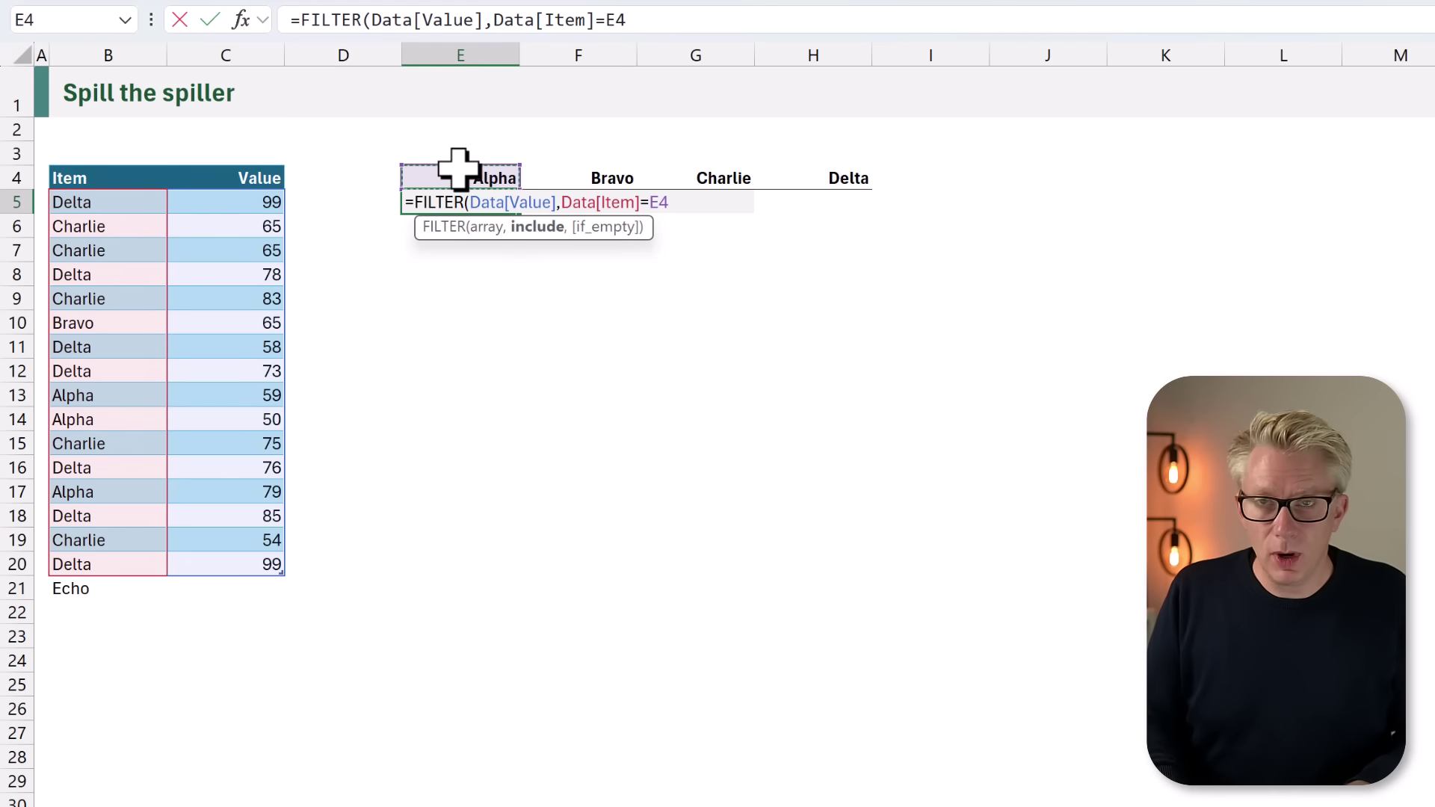
pyautogui.hotkey('ctrl', 'Return')
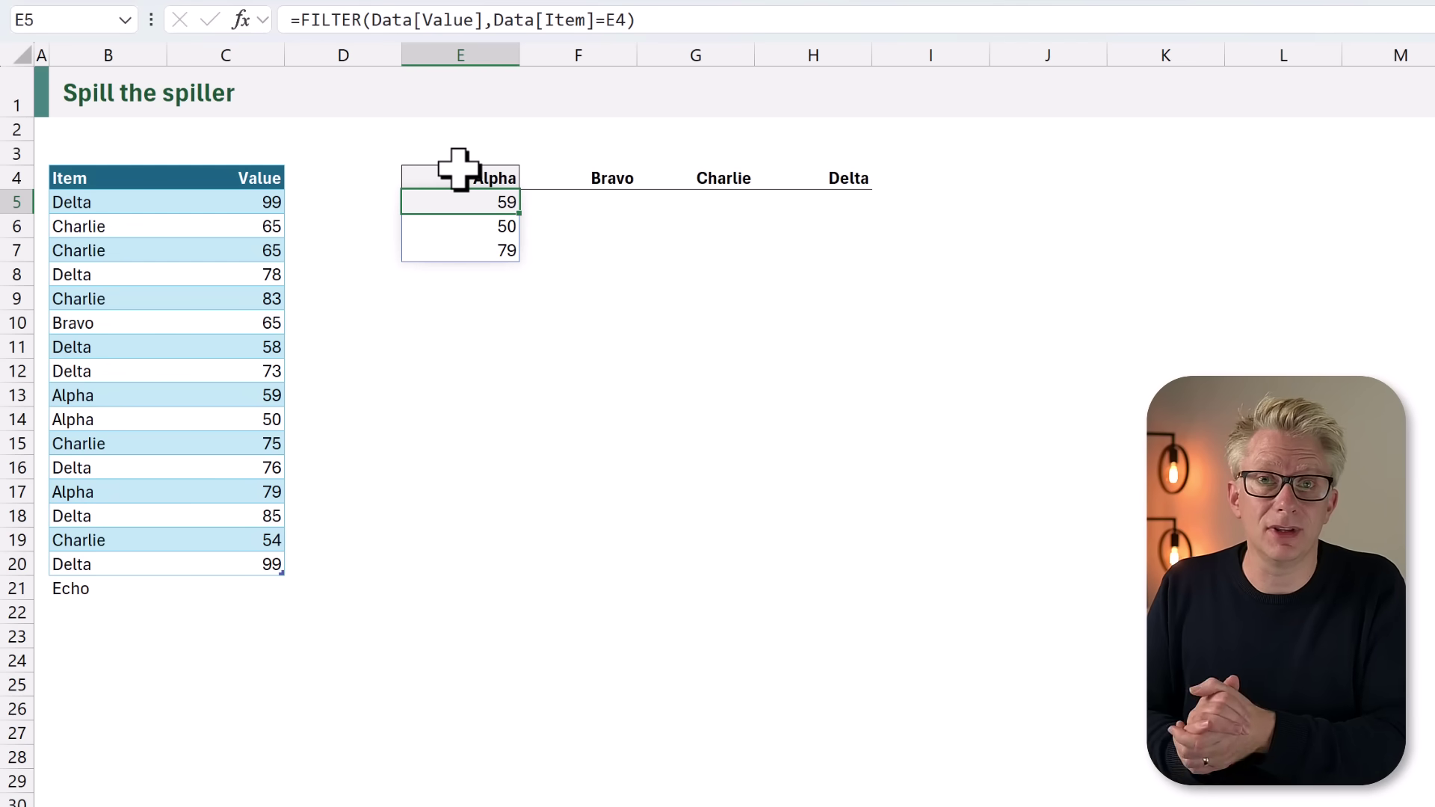
# Edit E5's condition to compare items against Current instead of E4.
pyautogui.doubleClick(488, 206)
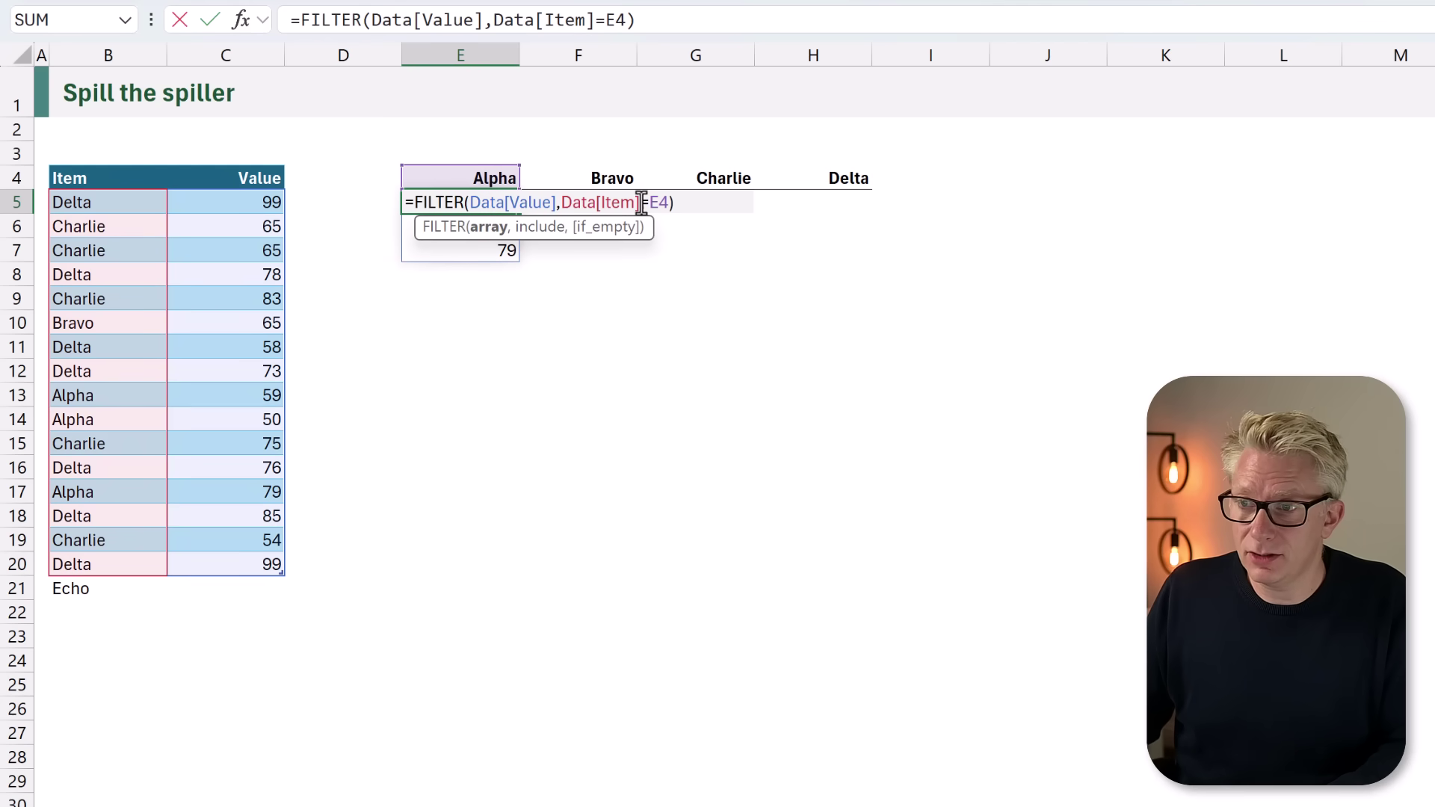
pyautogui.write('Current')
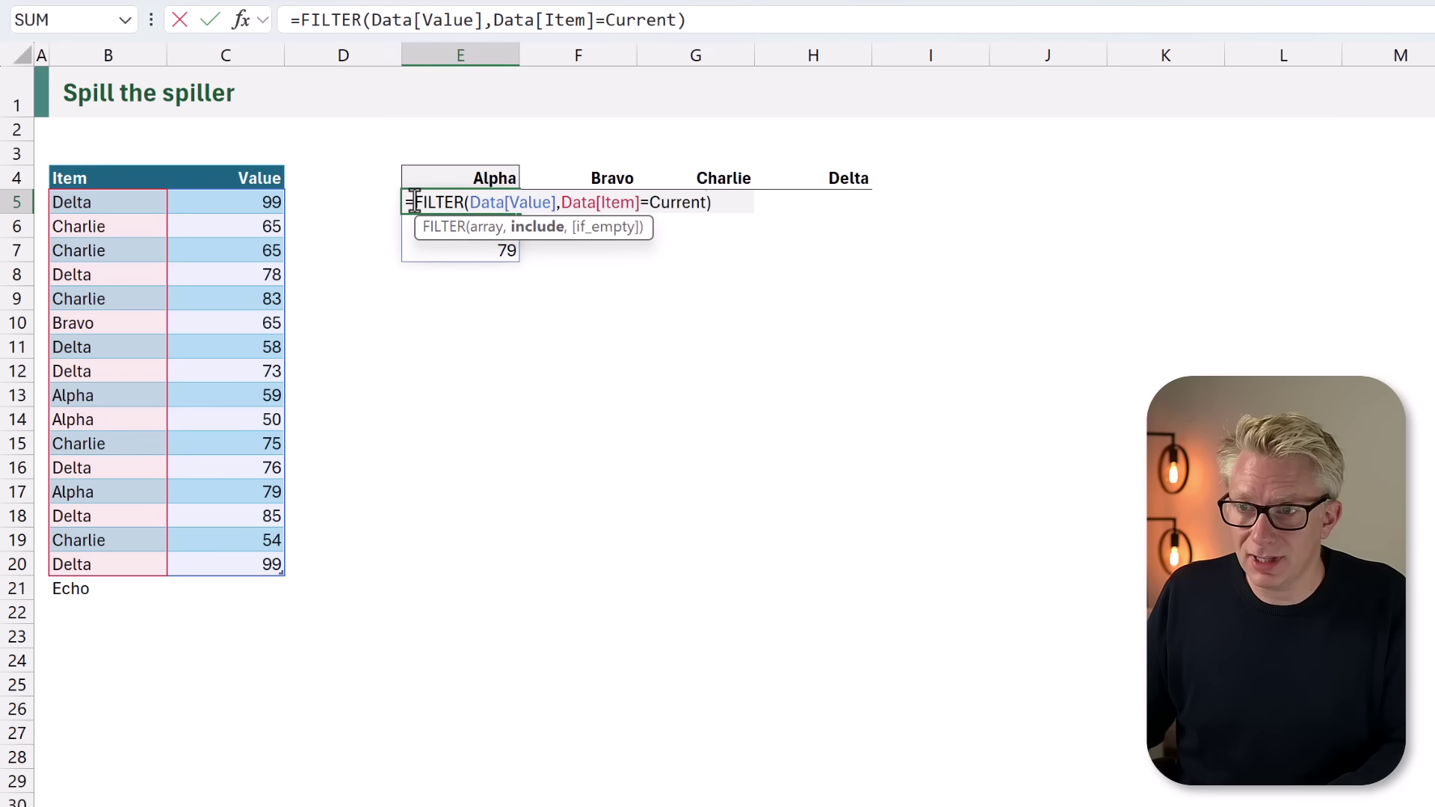
pyautogui.press('End')
# Wrap the FILTER in HSTACK(Previous, …) inside LAMBDA(Previous,Current, …) in E5.
pyautogui.write('HSTACK(')
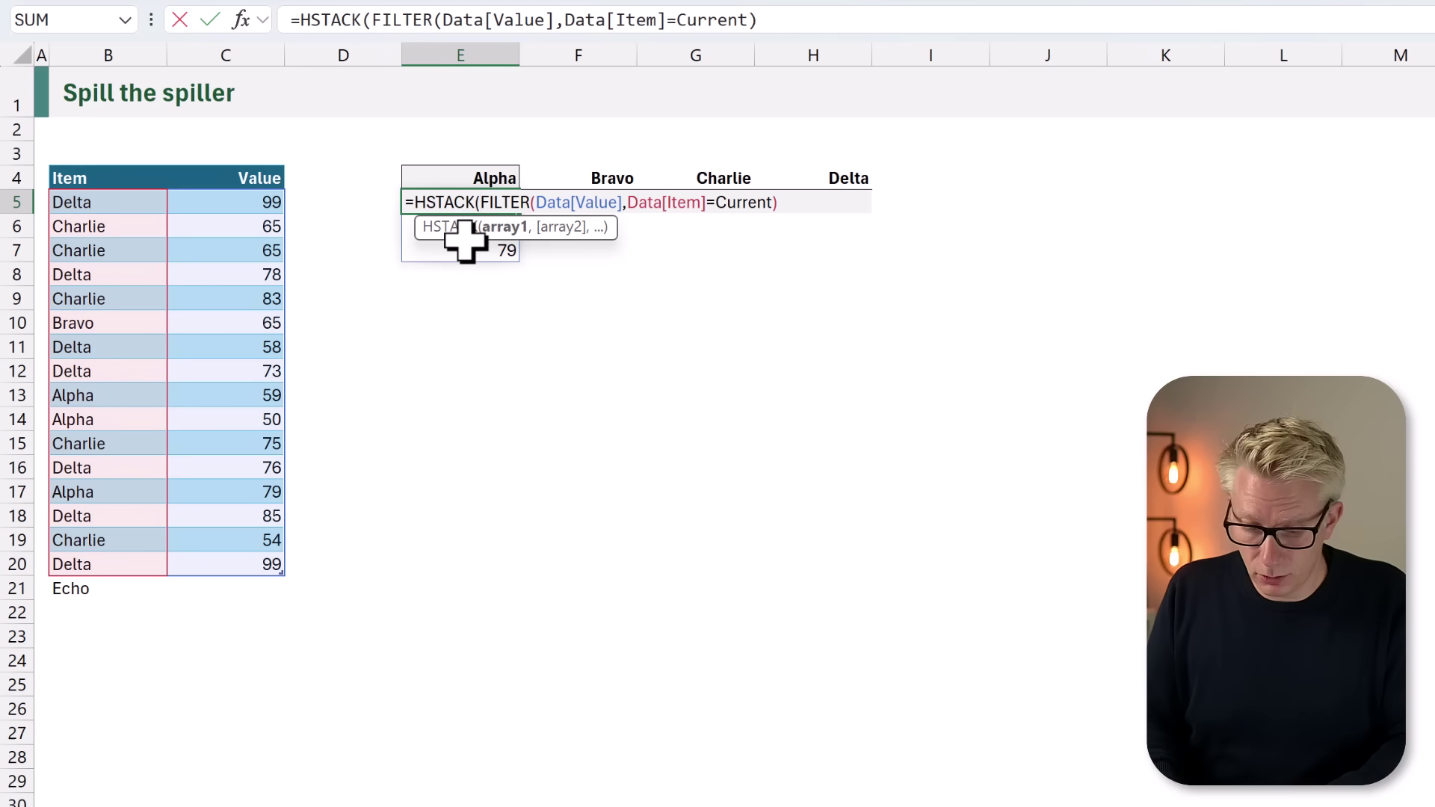
pyautogui.write('Previous,')
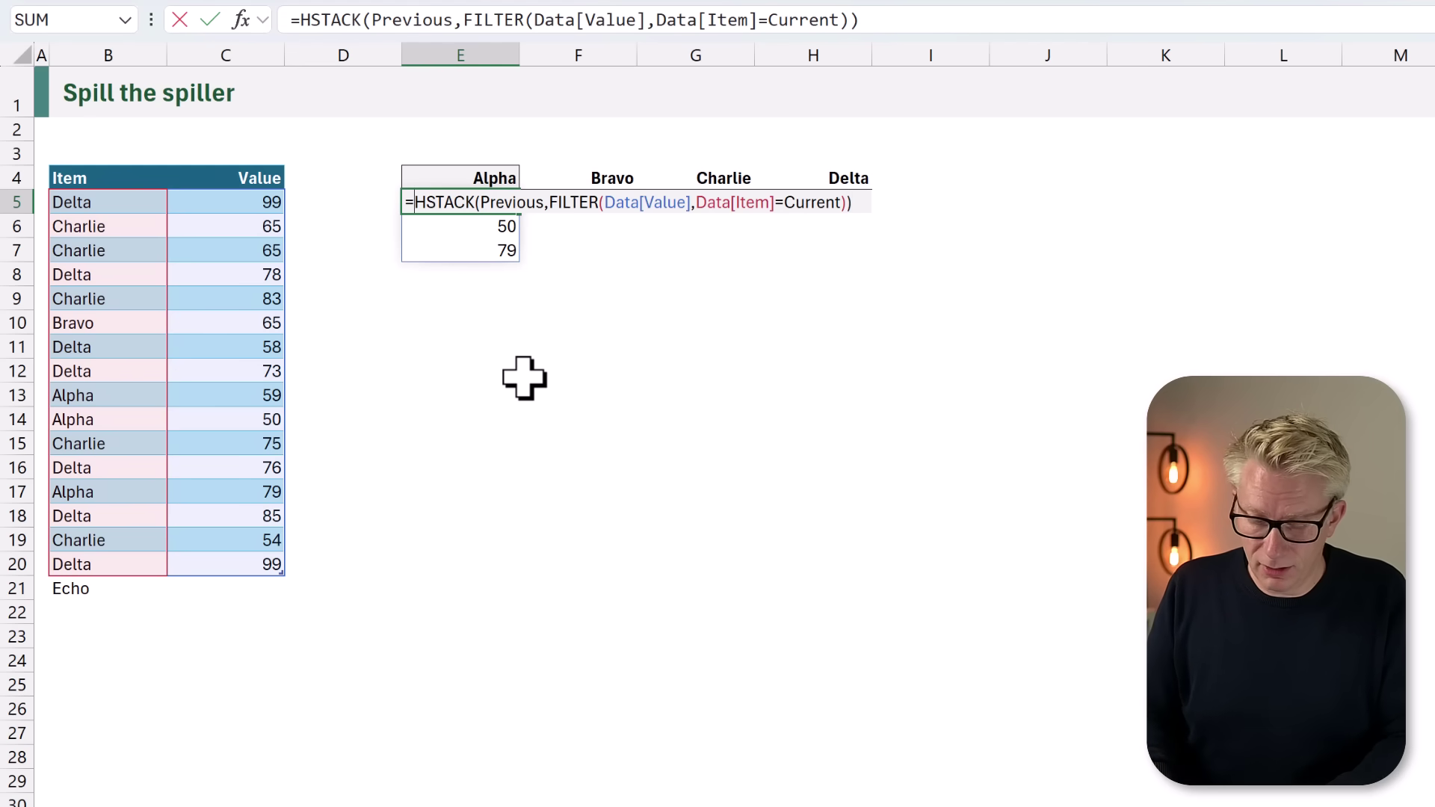
pyautogui.write('LAMBDA(')
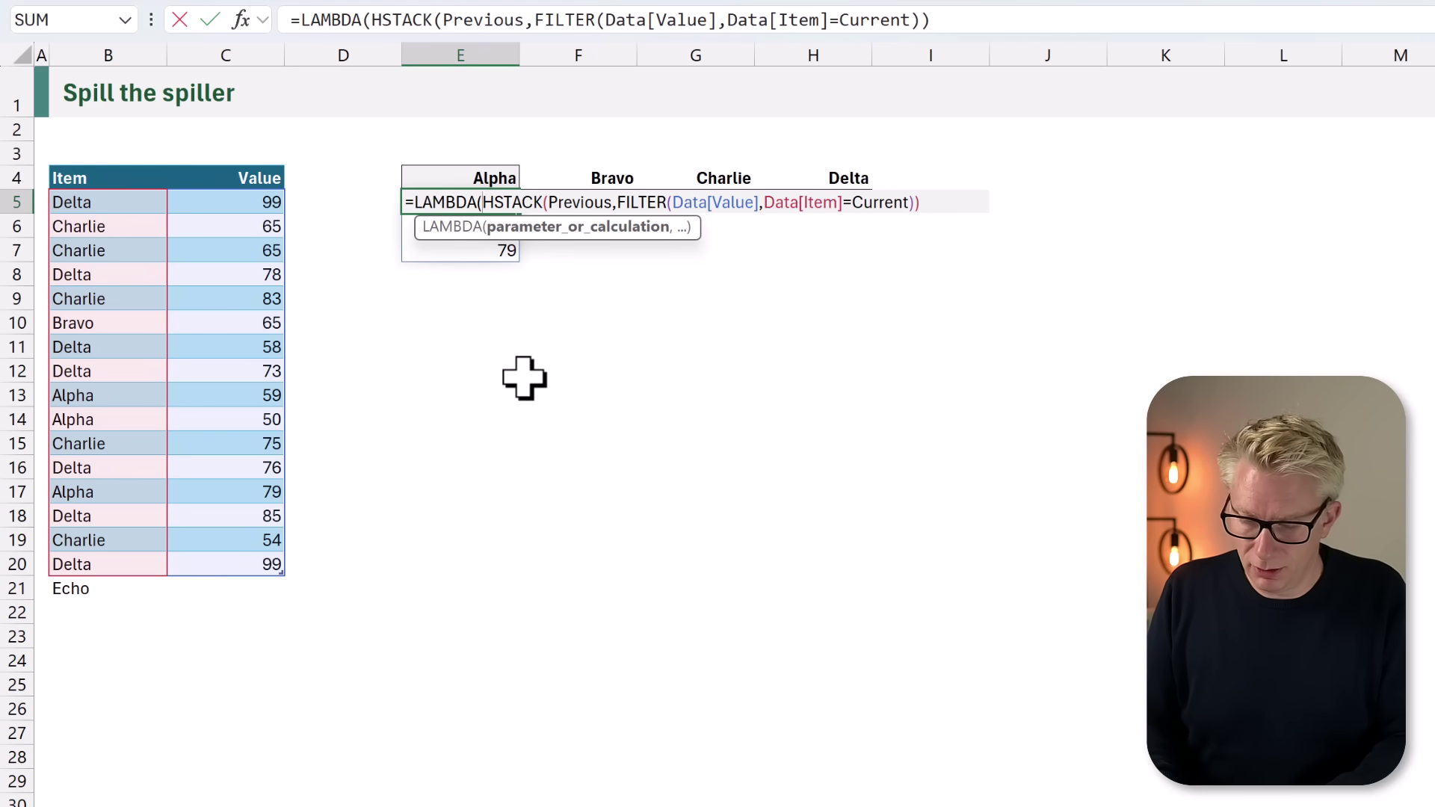
pyautogui.write('Previous,Cur')
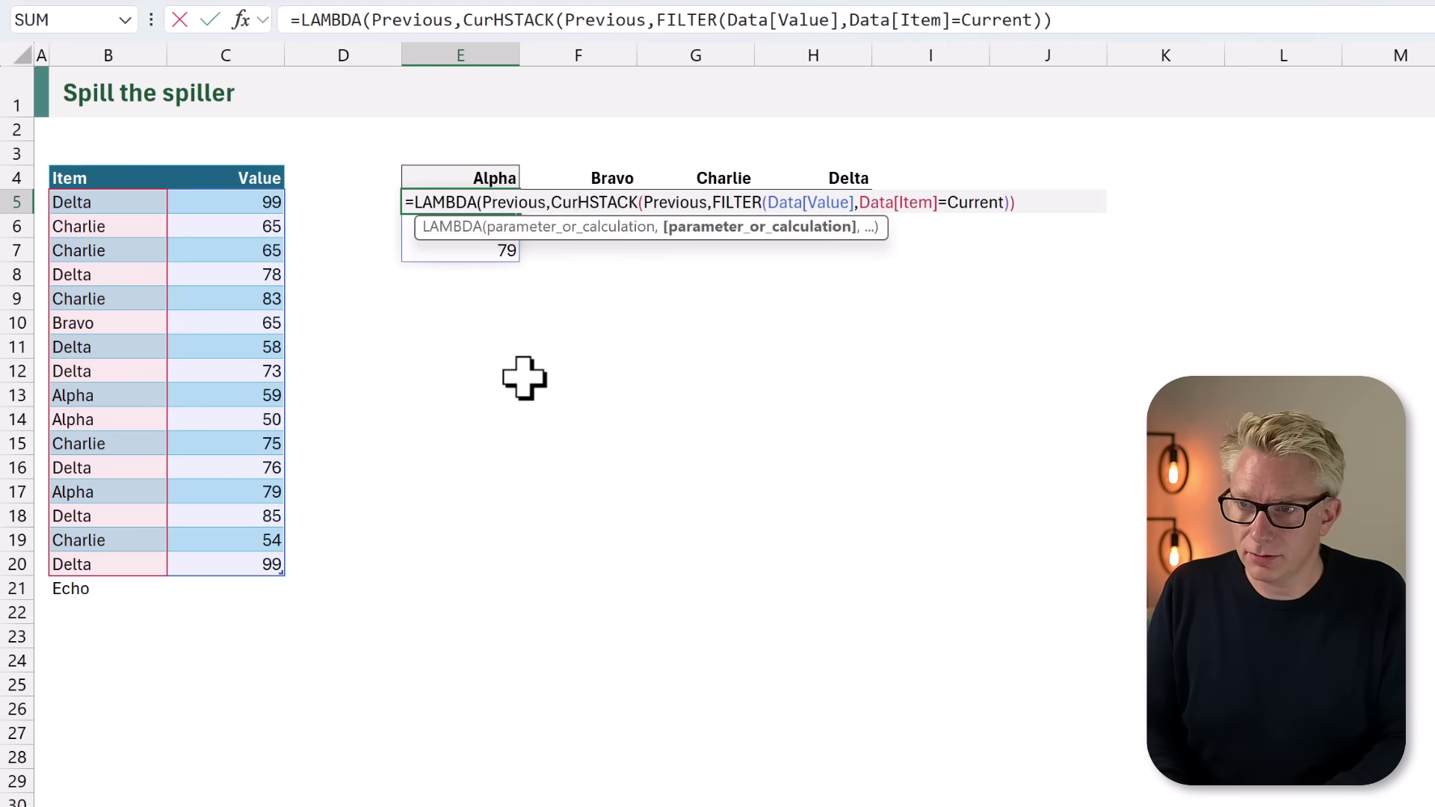
pyautogui.write('rent,')
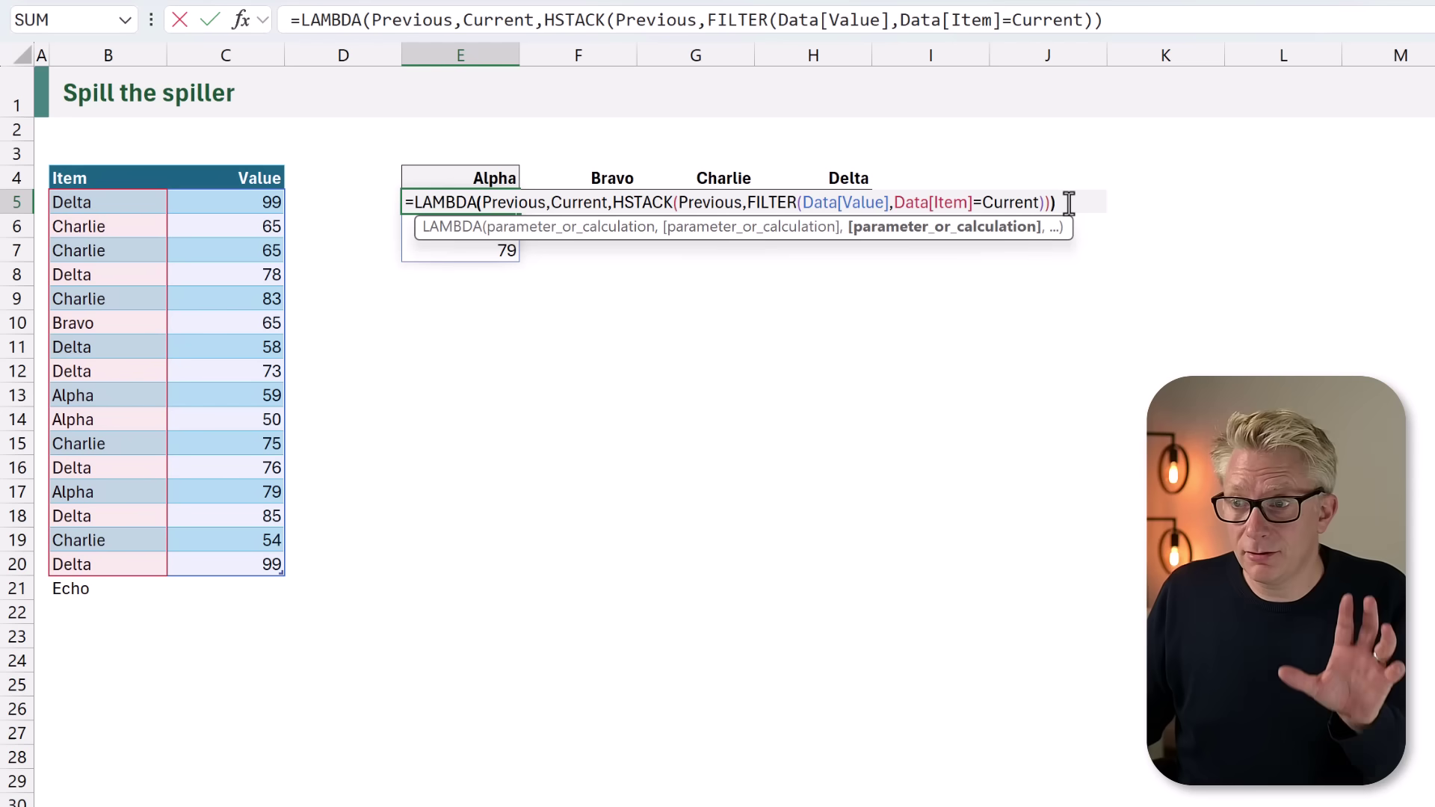
pyautogui.write(')')
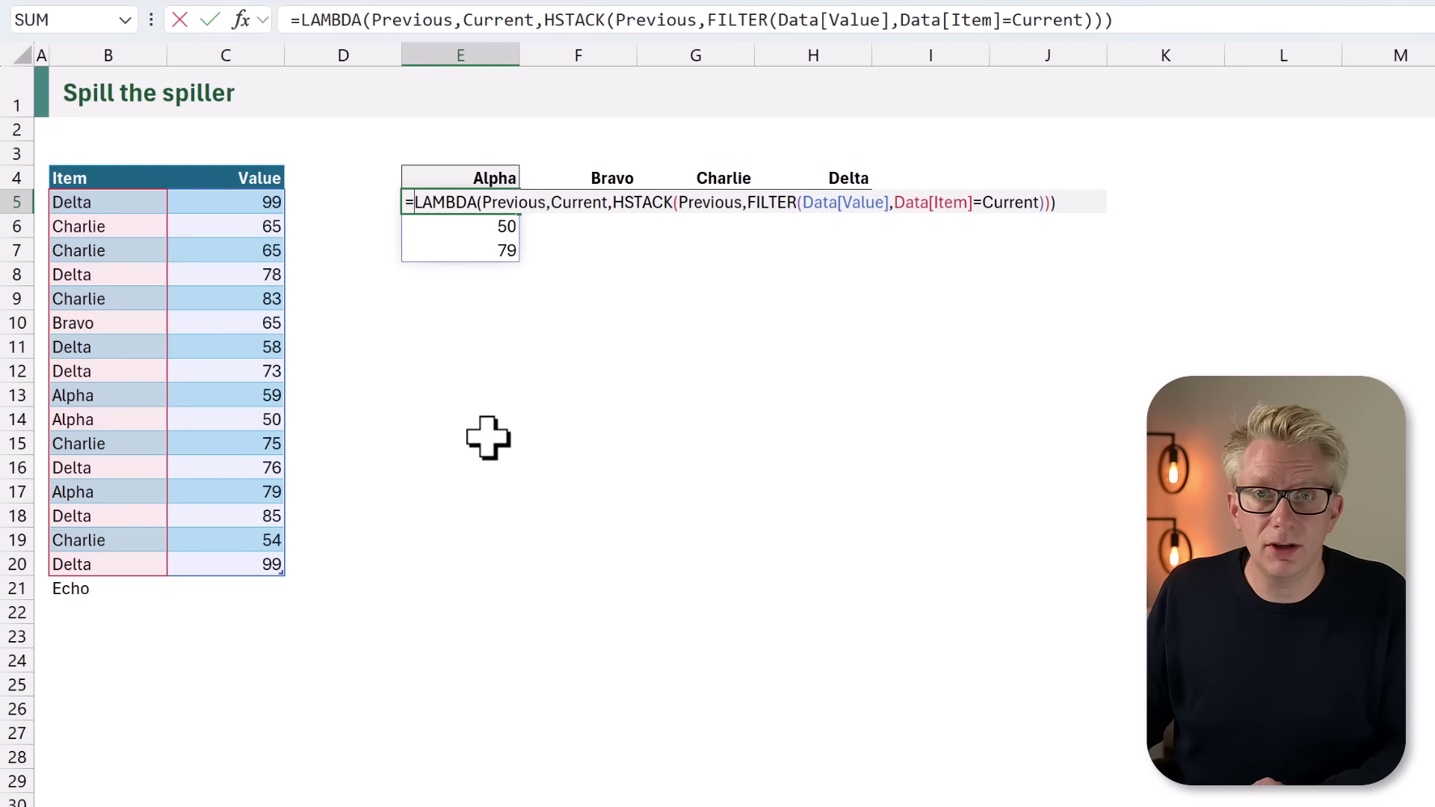
# Wrap the LAMBDA in REDUCE("",E4#, …) so each item's values spill into separate columns.
pyautogui.press('Home')
pyautogui.press('Right')
pyautogui.write('REDUCE(')
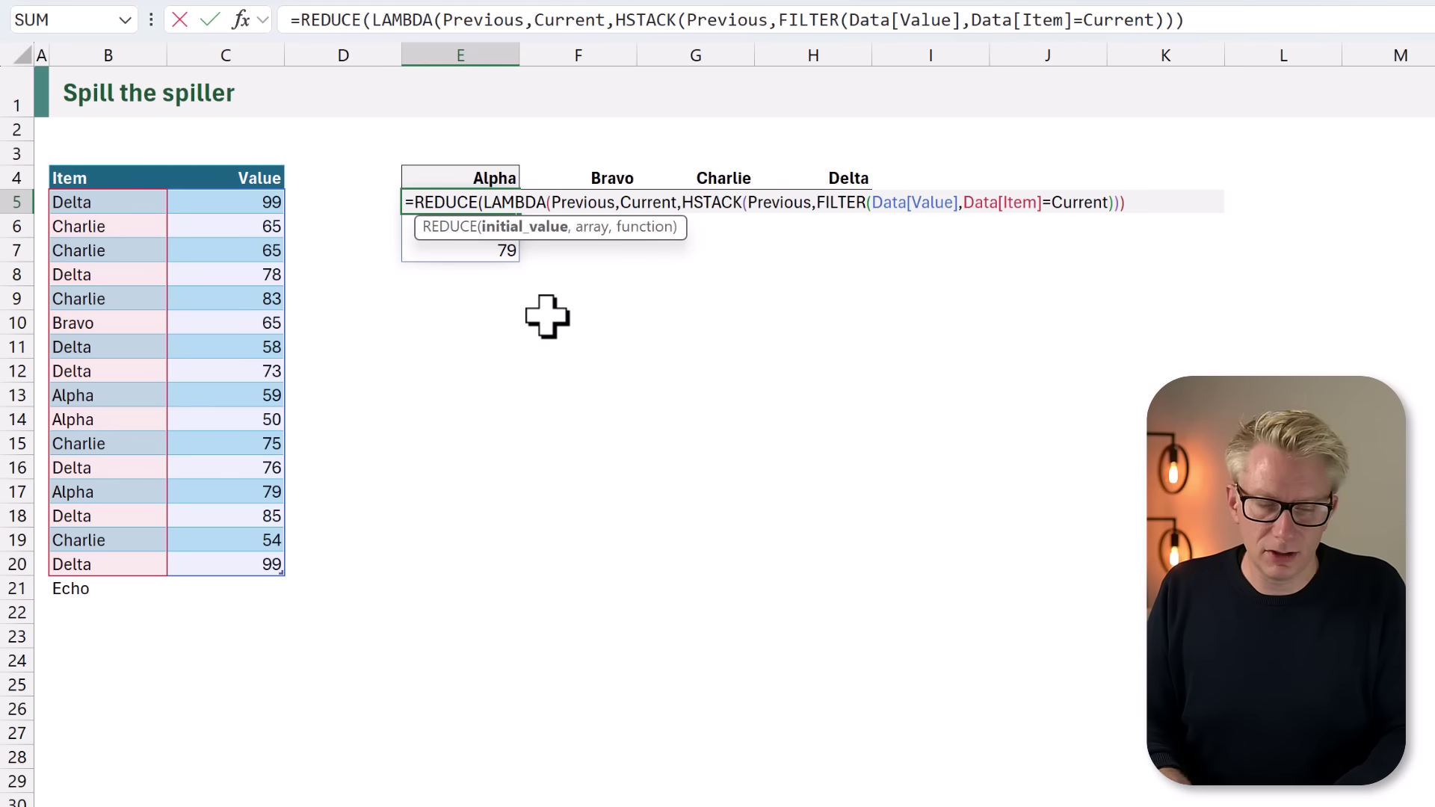
pyautogui.write('""')
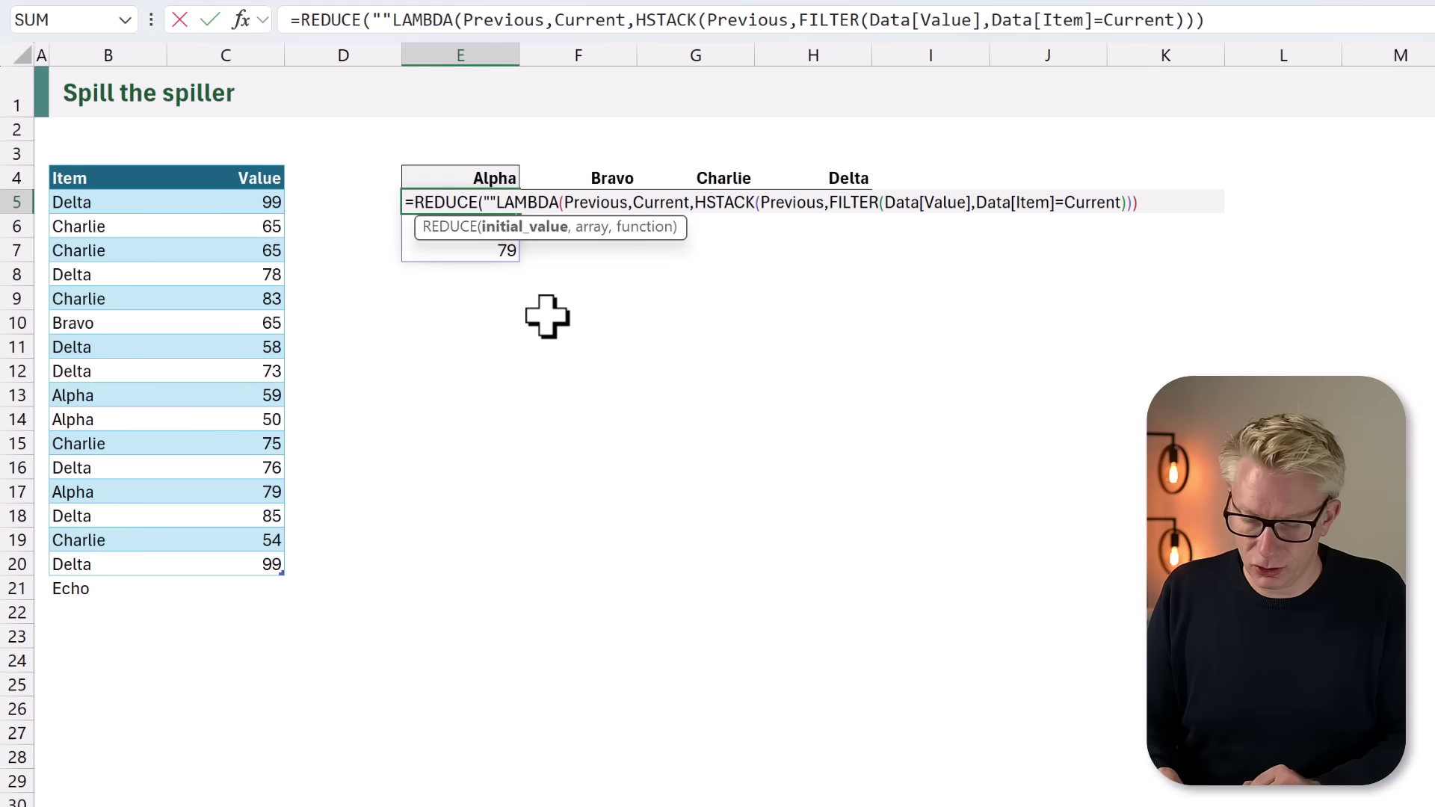
pyautogui.write(',')
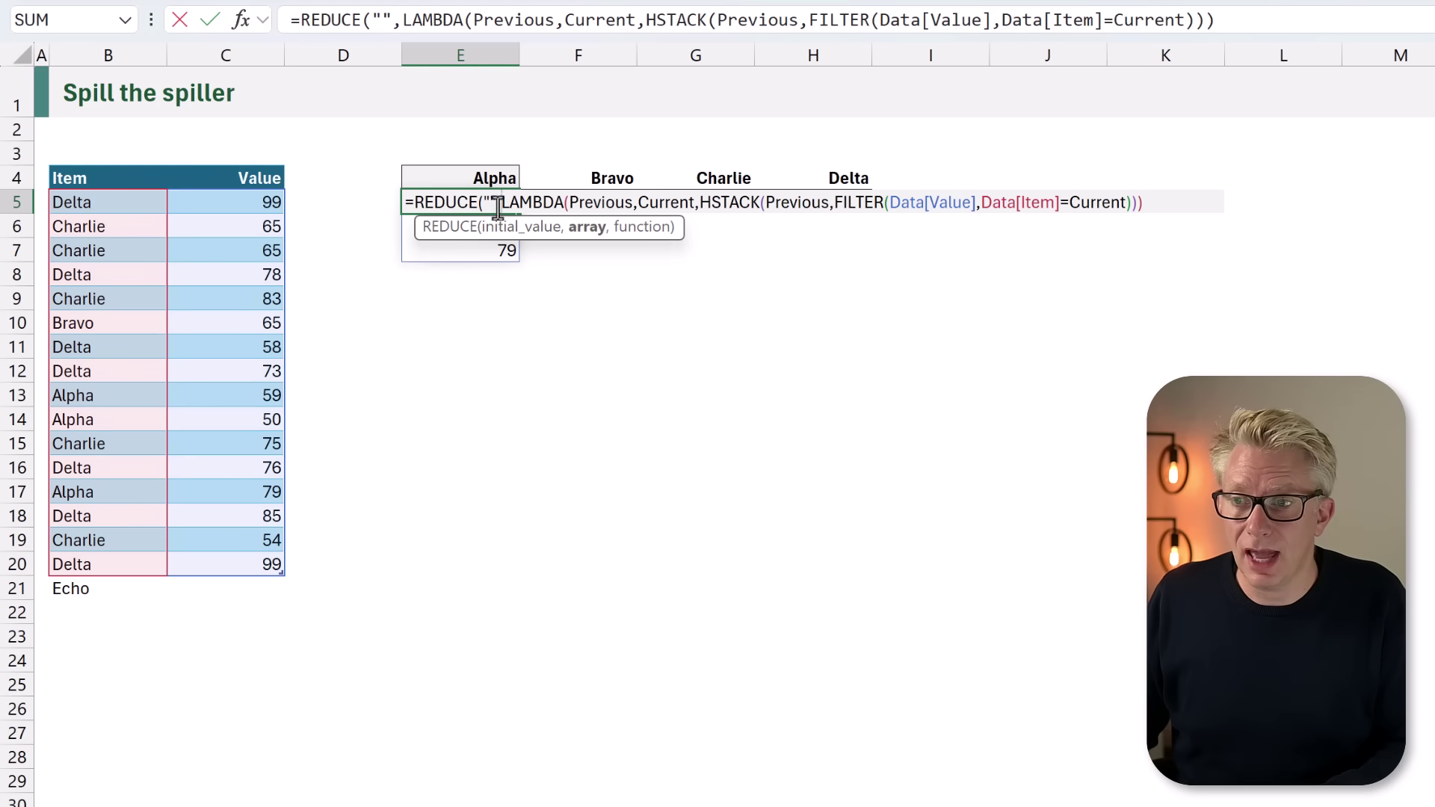
pyautogui.click(483, 177)
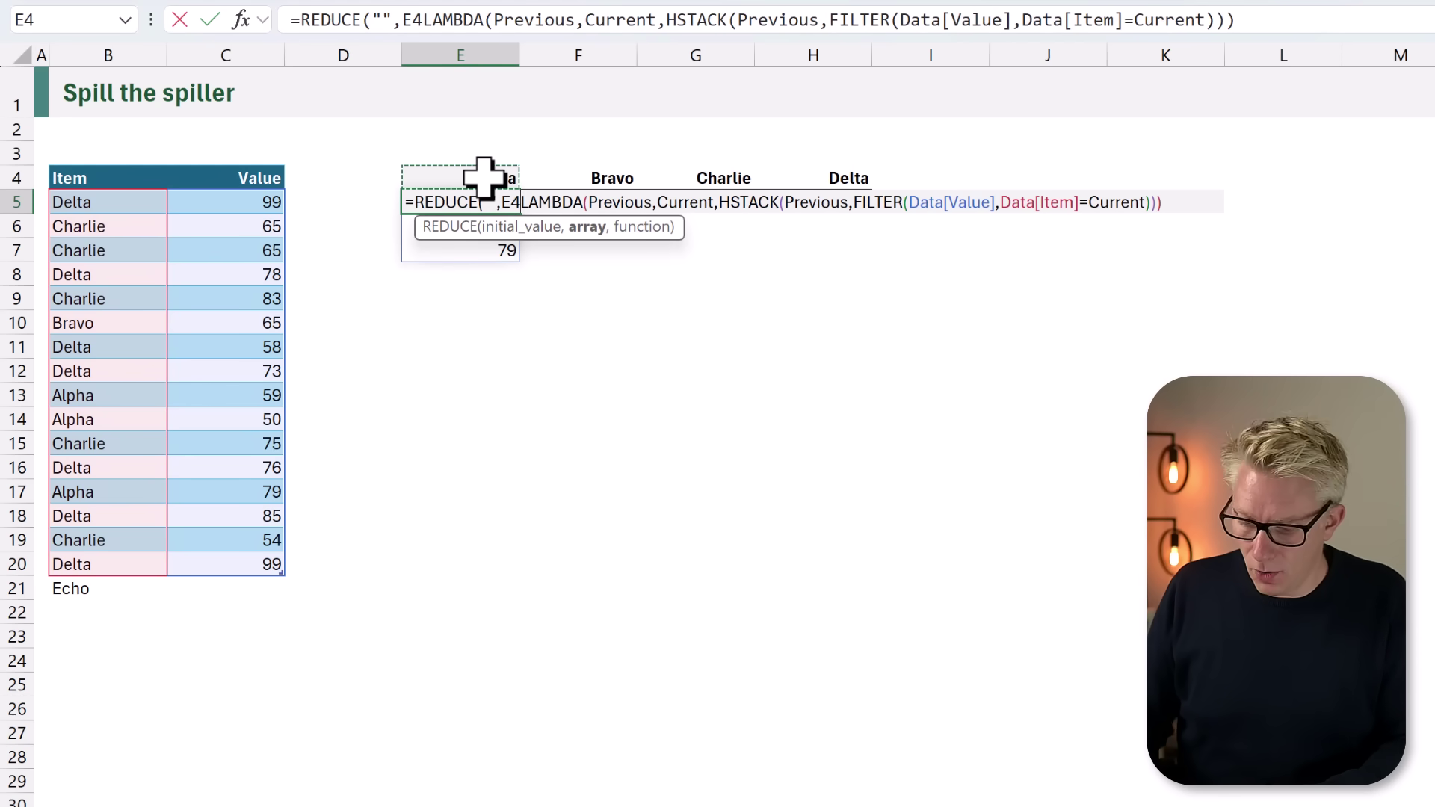
pyautogui.write('#')
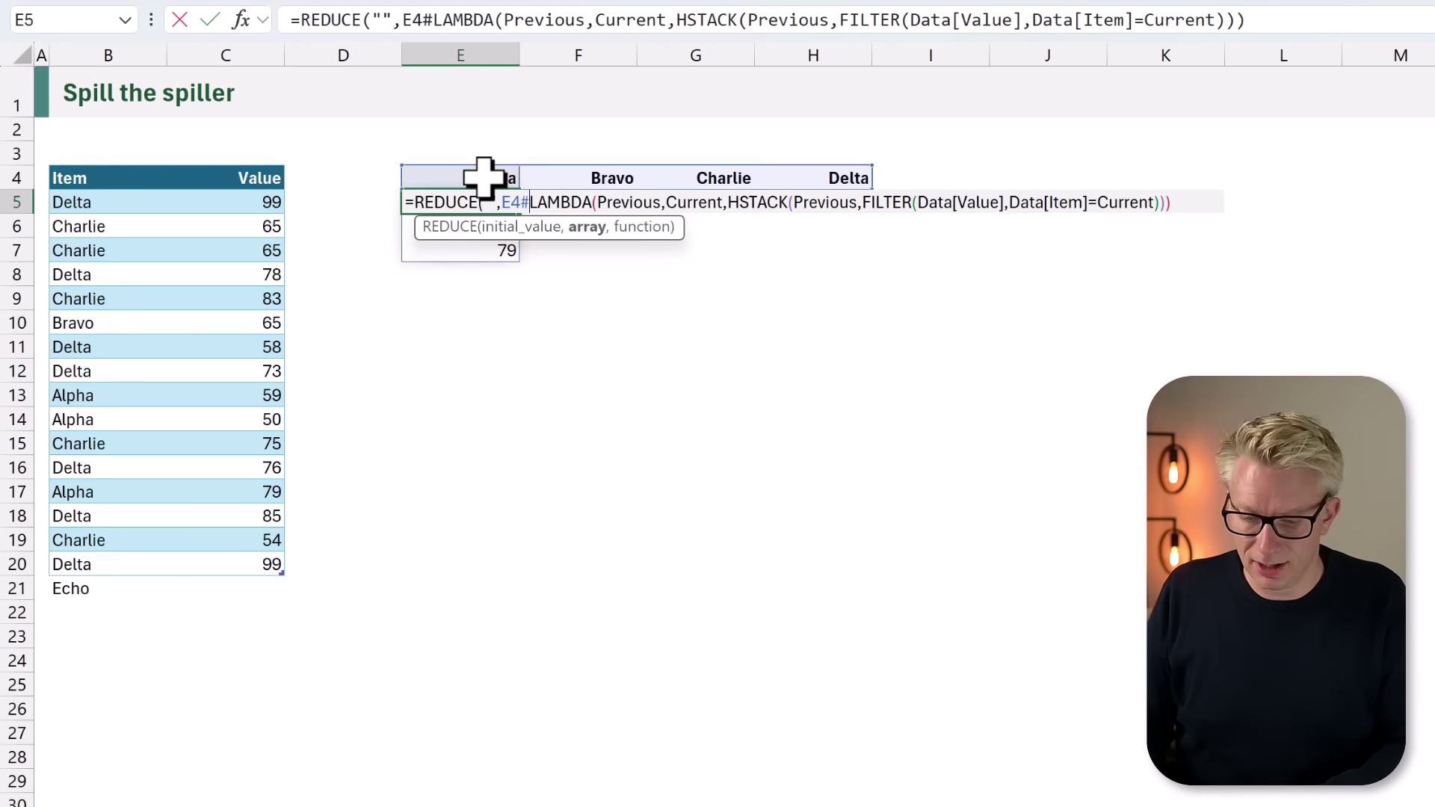
pyautogui.write(',')
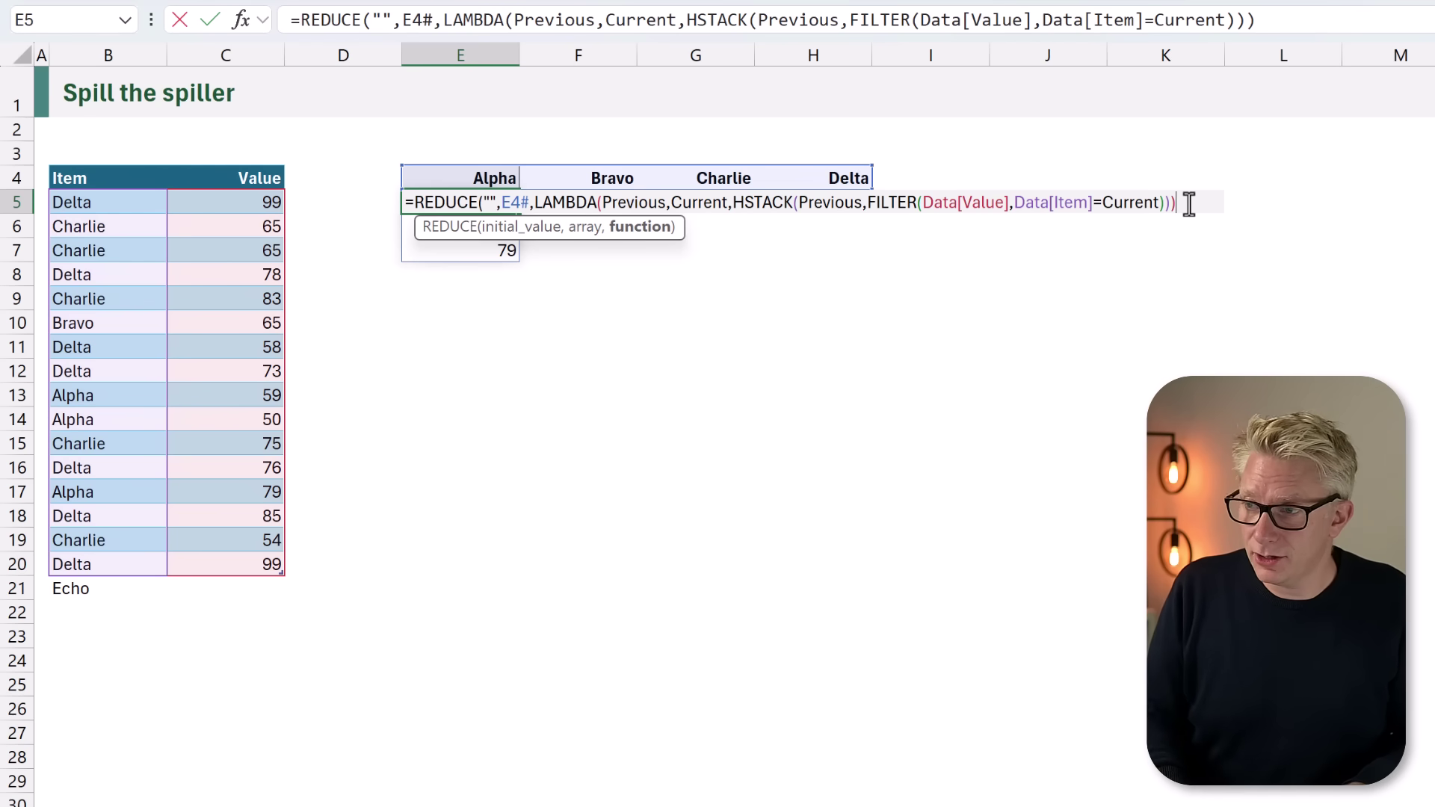
pyautogui.write(')')
pyautogui.hotkey('ctrl', 'Return')
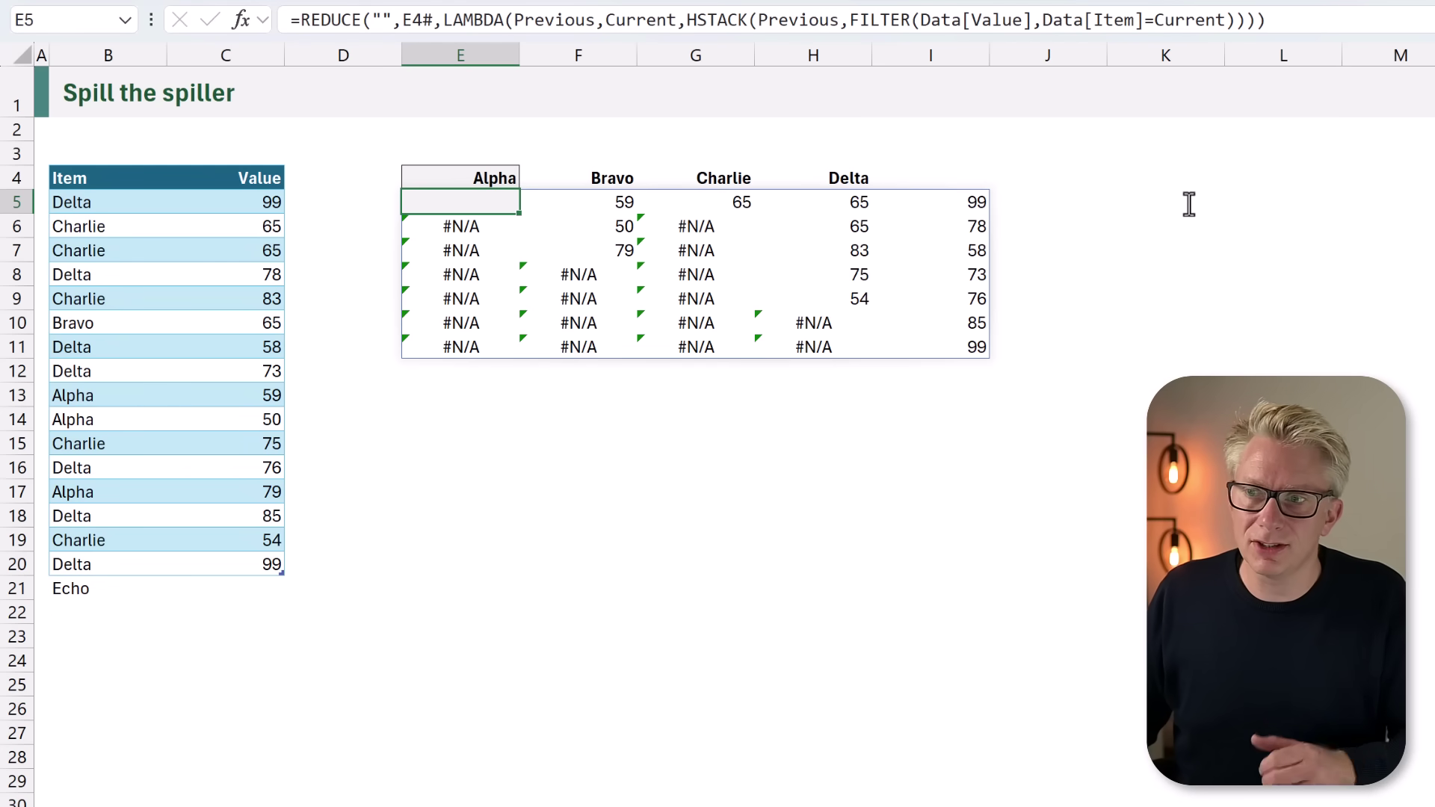
# Check the Alpha, Bravo, Charlie and Delta values that spilled one column too far right.
pyautogui.moveTo(617, 202); pyautogui.dragTo(627, 247)
pyautogui.click(727, 198)
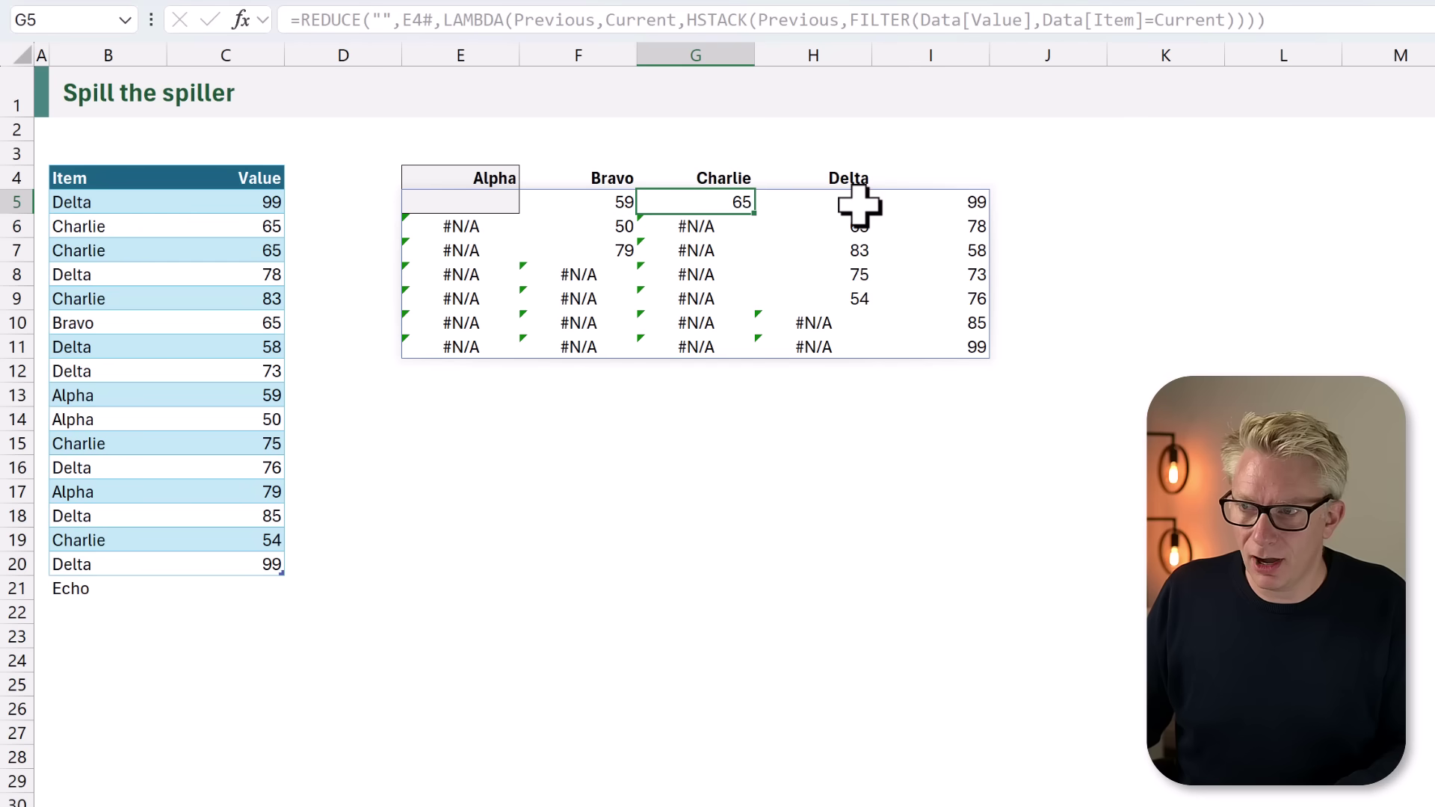
pyautogui.moveTo(859, 206); pyautogui.dragTo(854, 298)
pyautogui.click(964, 202)
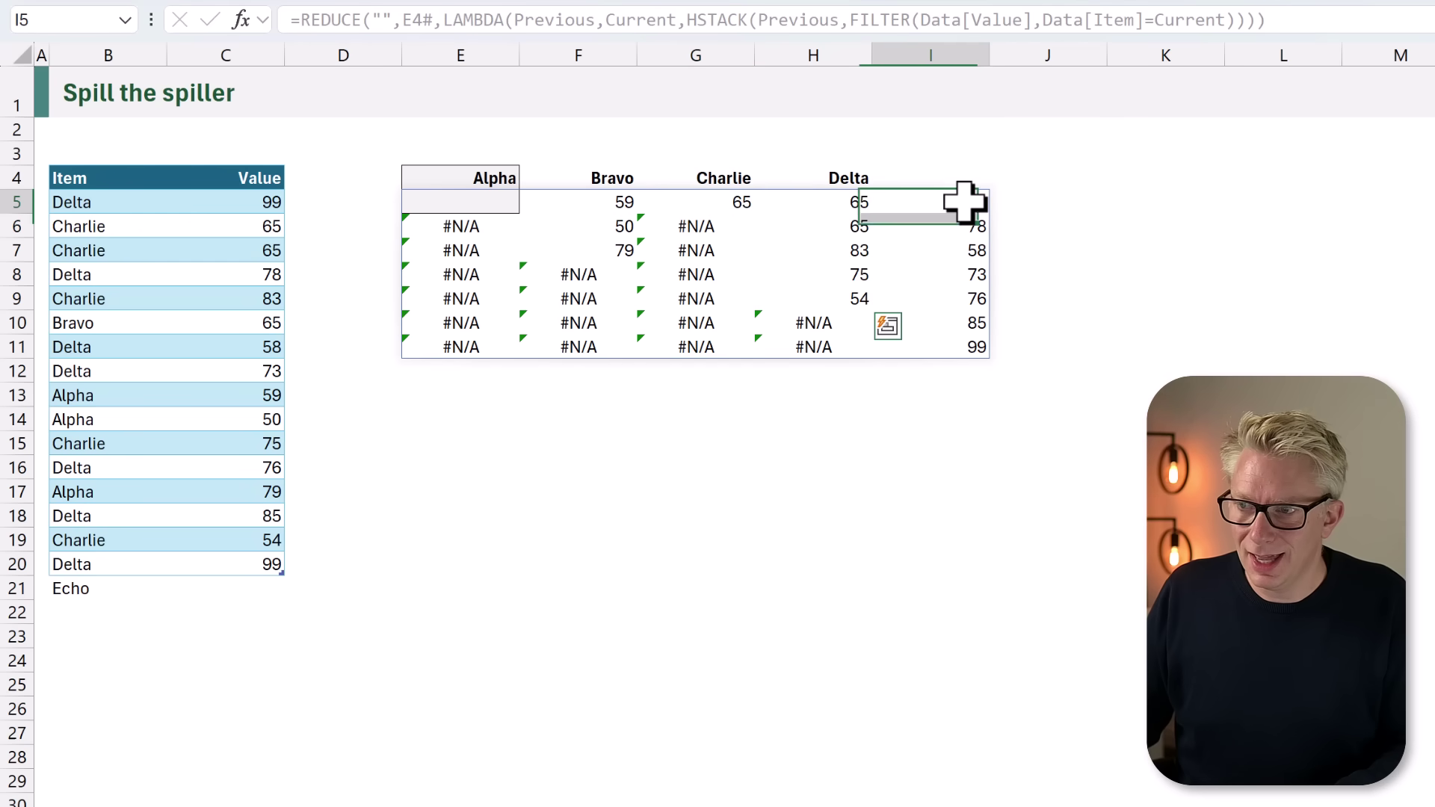
pyautogui.moveTo(964, 202); pyautogui.dragTo(930, 349)
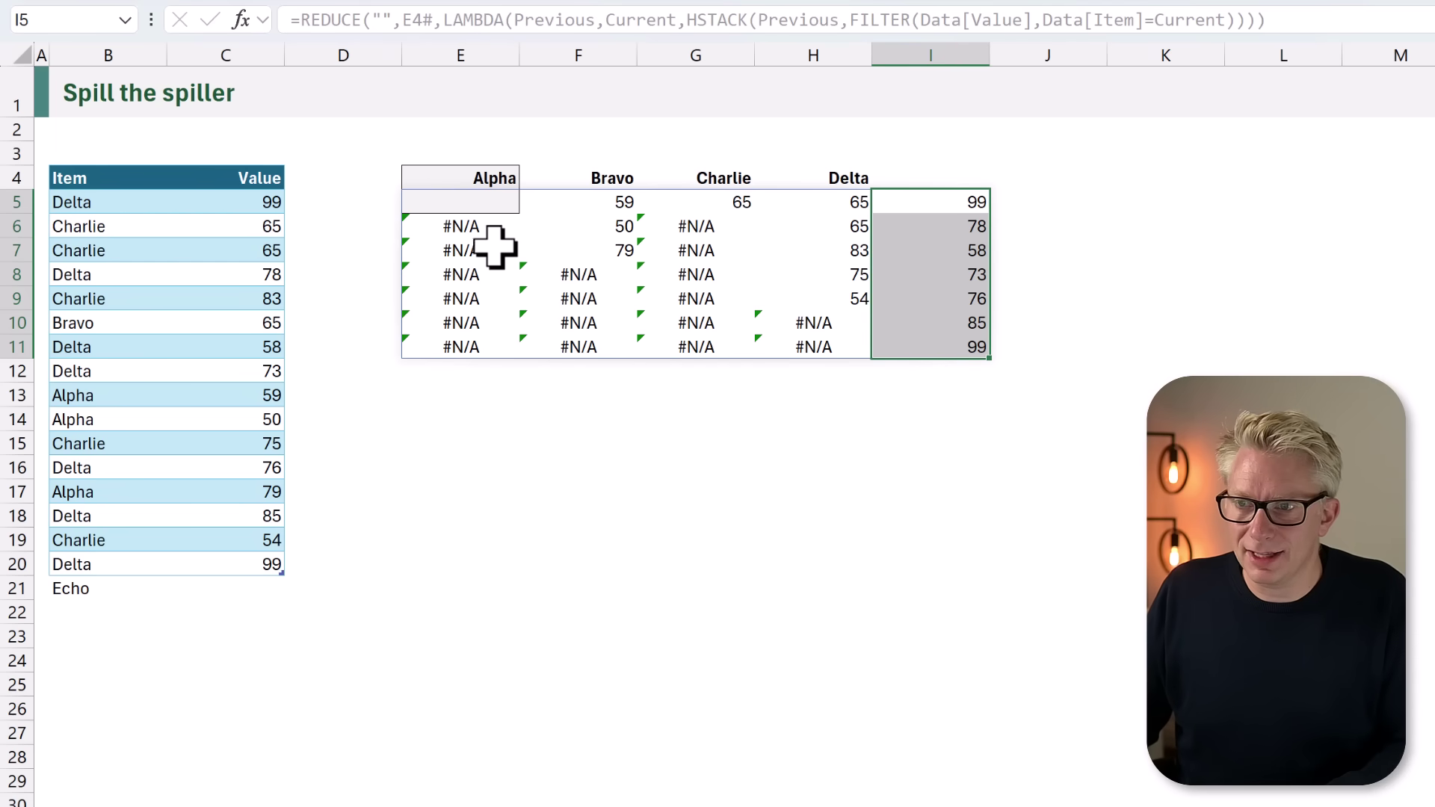
# Wrap E5's REDUCE formula in DROP(…,,1) to remove the blank first column.
pyautogui.doubleClick(479, 205)
pyautogui.click(426, 203)
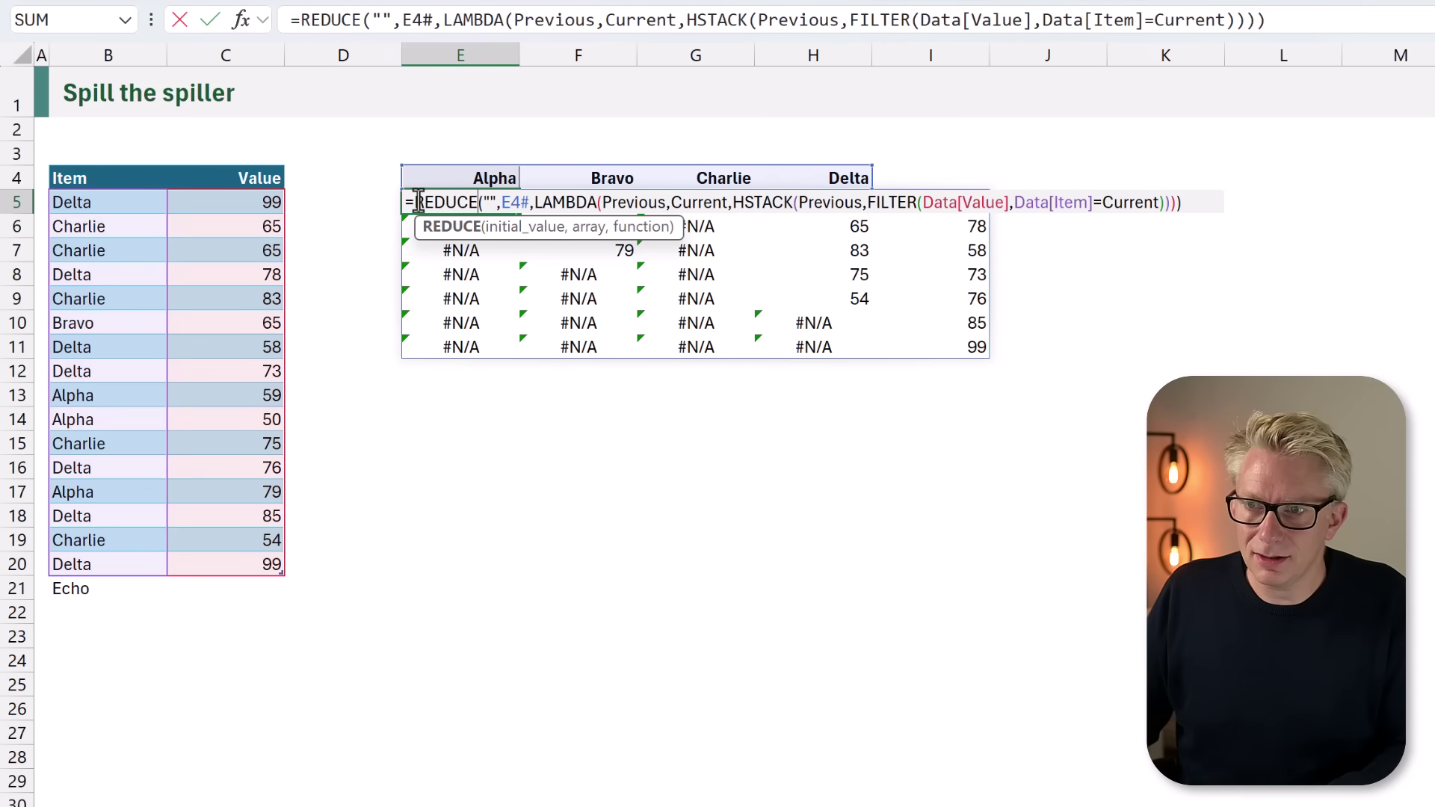
pyautogui.click(417, 202)
pyautogui.write('DROP(')
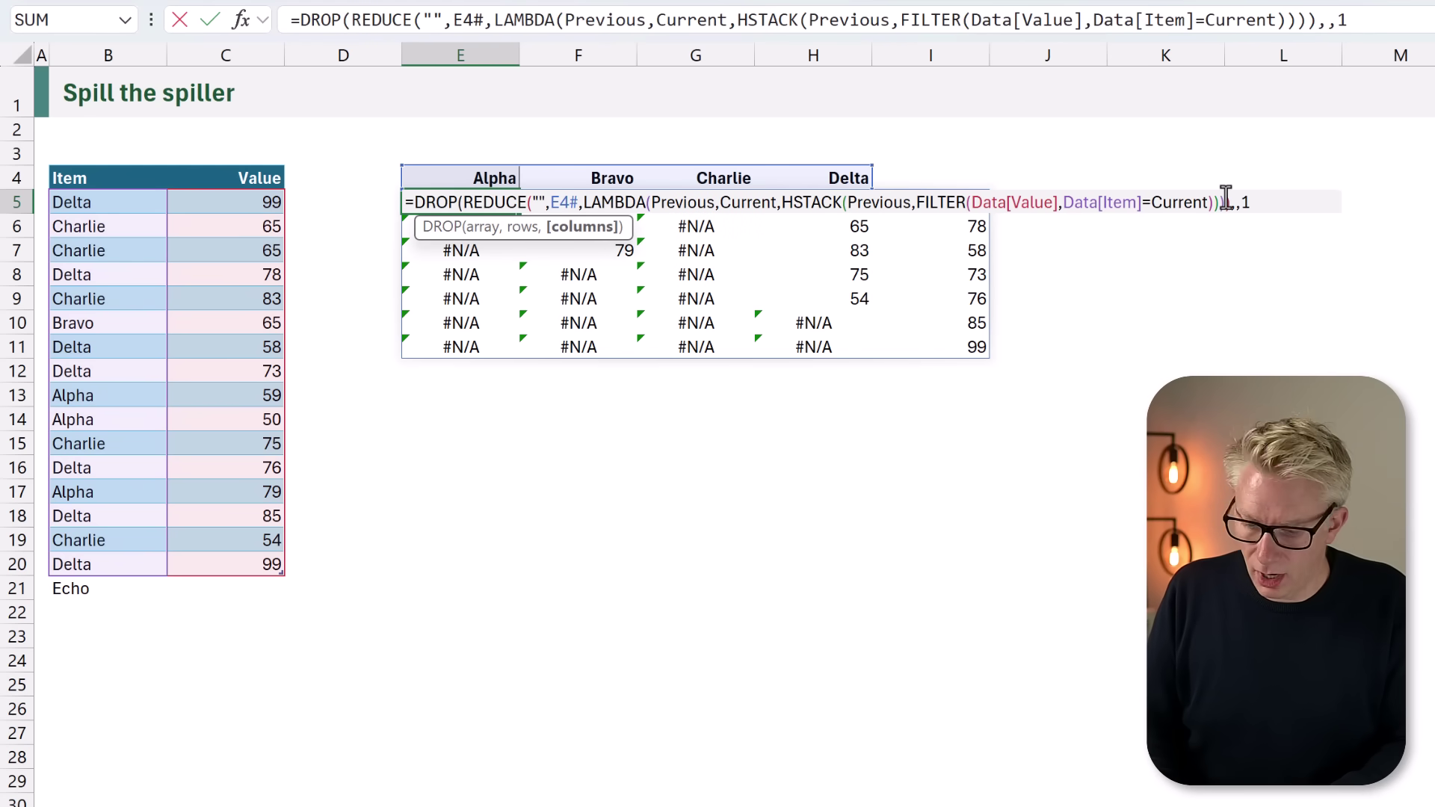
pyautogui.hotkey('ctrl', 'Return')
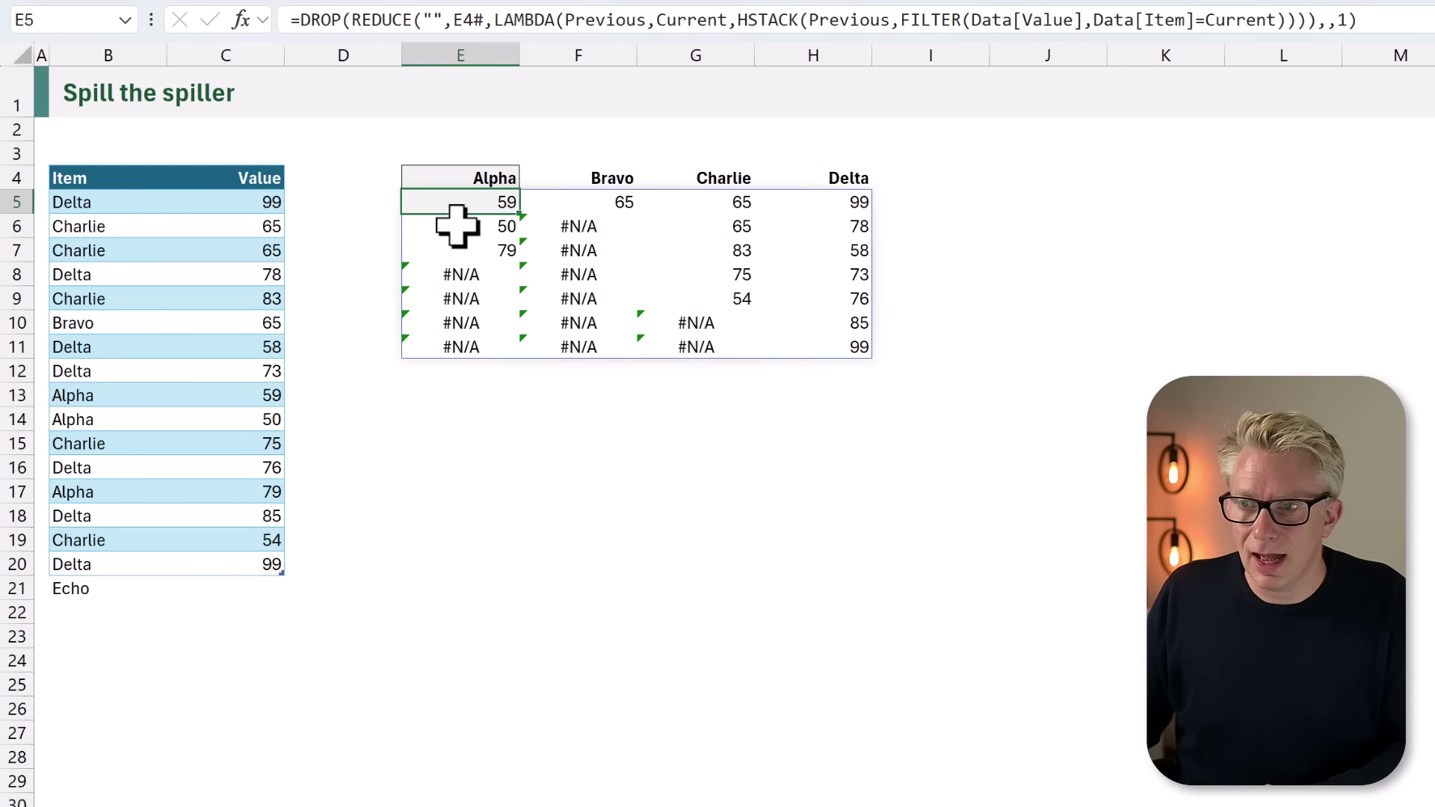
pyautogui.doubleClick(460, 201)
pyautogui.click(411, 202)
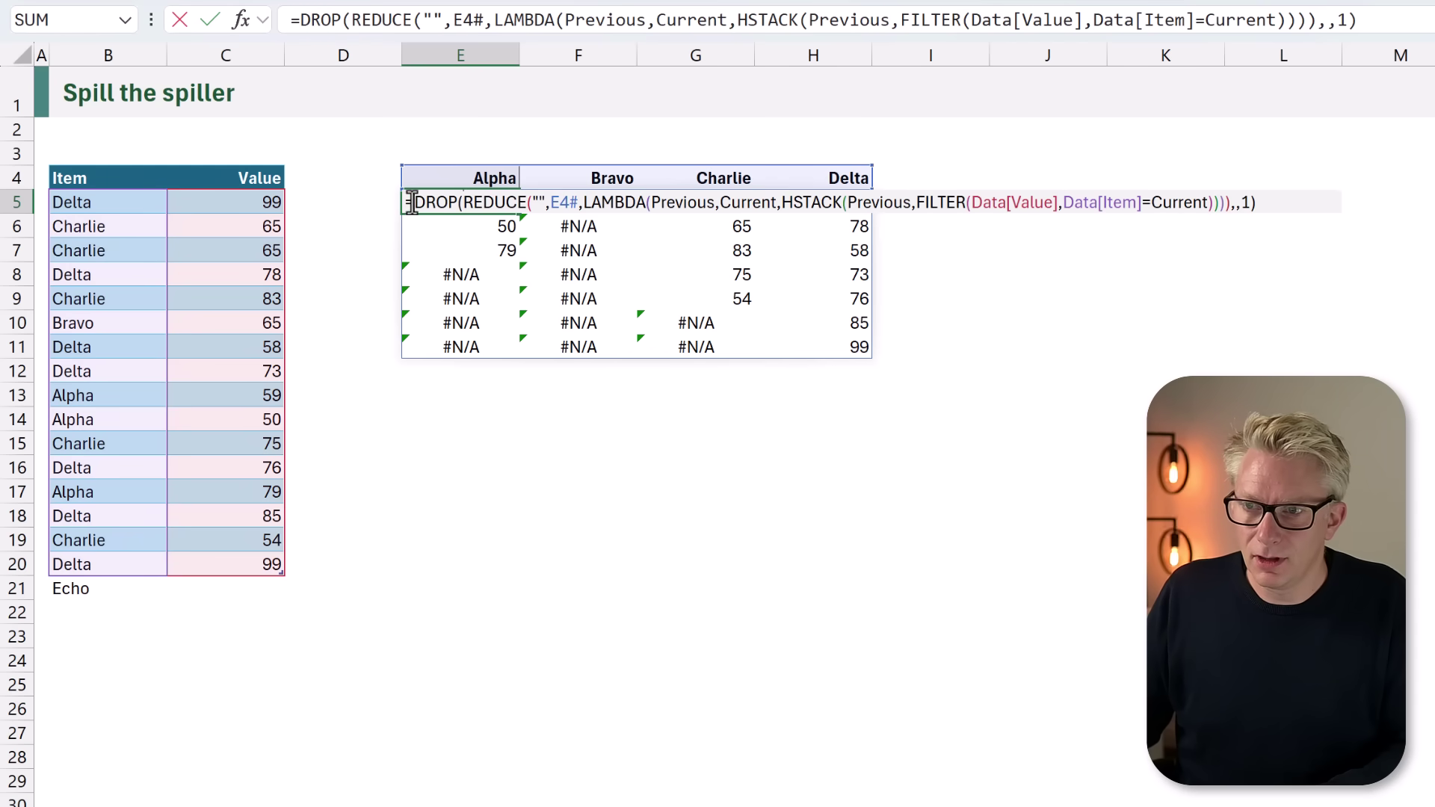
# Wrap E5's formula in IFERROR(…,"") to blank the #N/A padding, and delete Echo from B21.
pyautogui.write('IFERROR(')
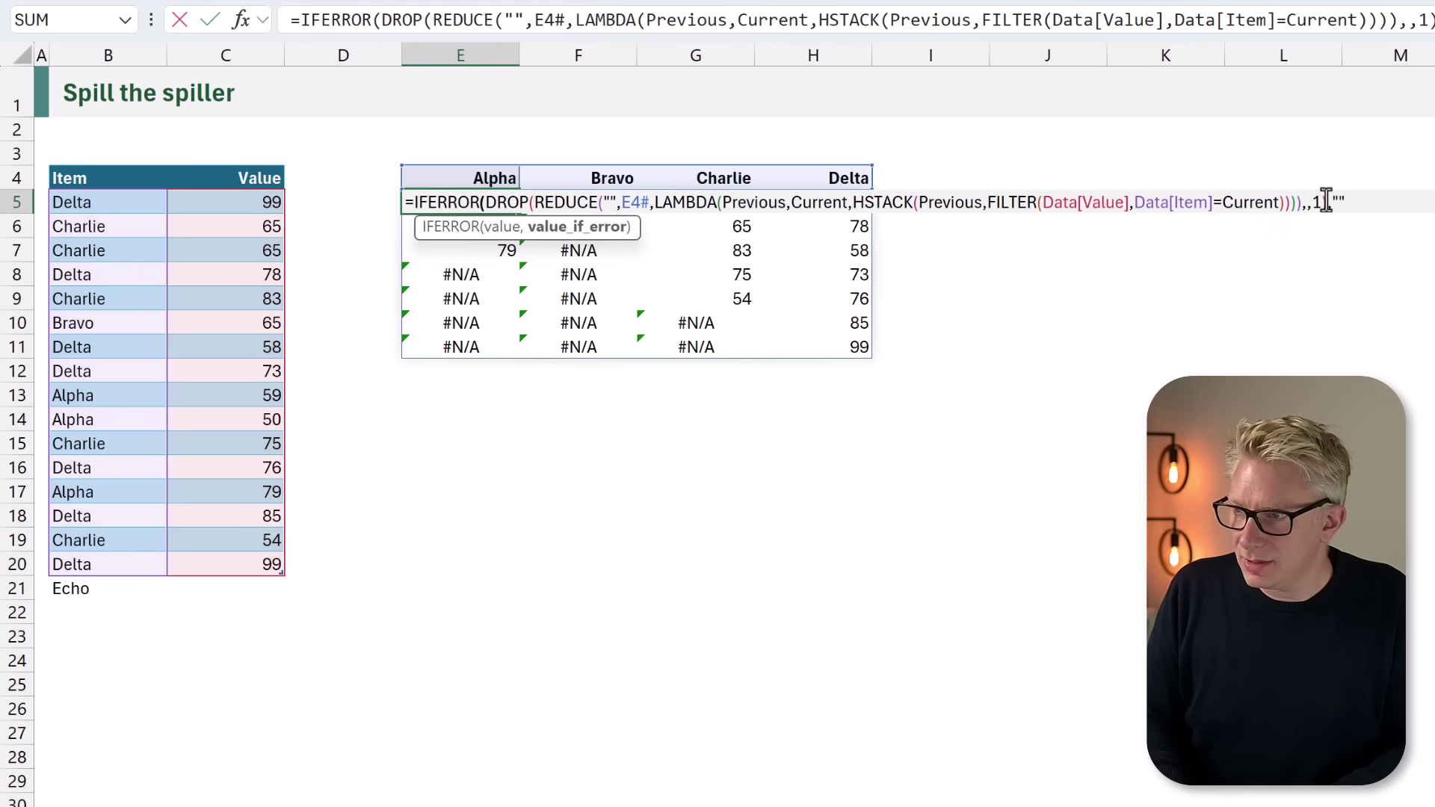
pyautogui.hotkey('ctrl', 'Return')
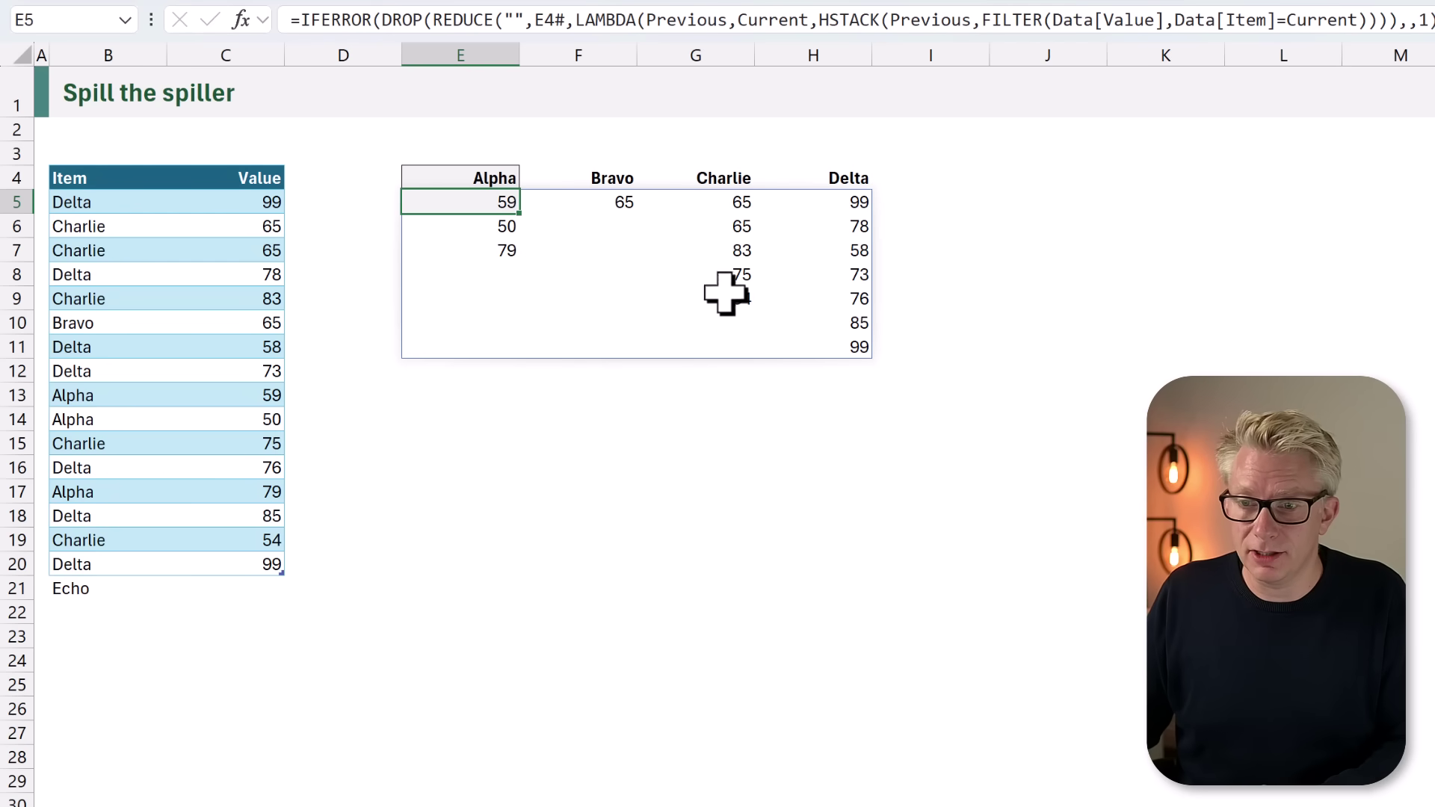
pyautogui.click(97, 587)
pyautogui.press('Delete')
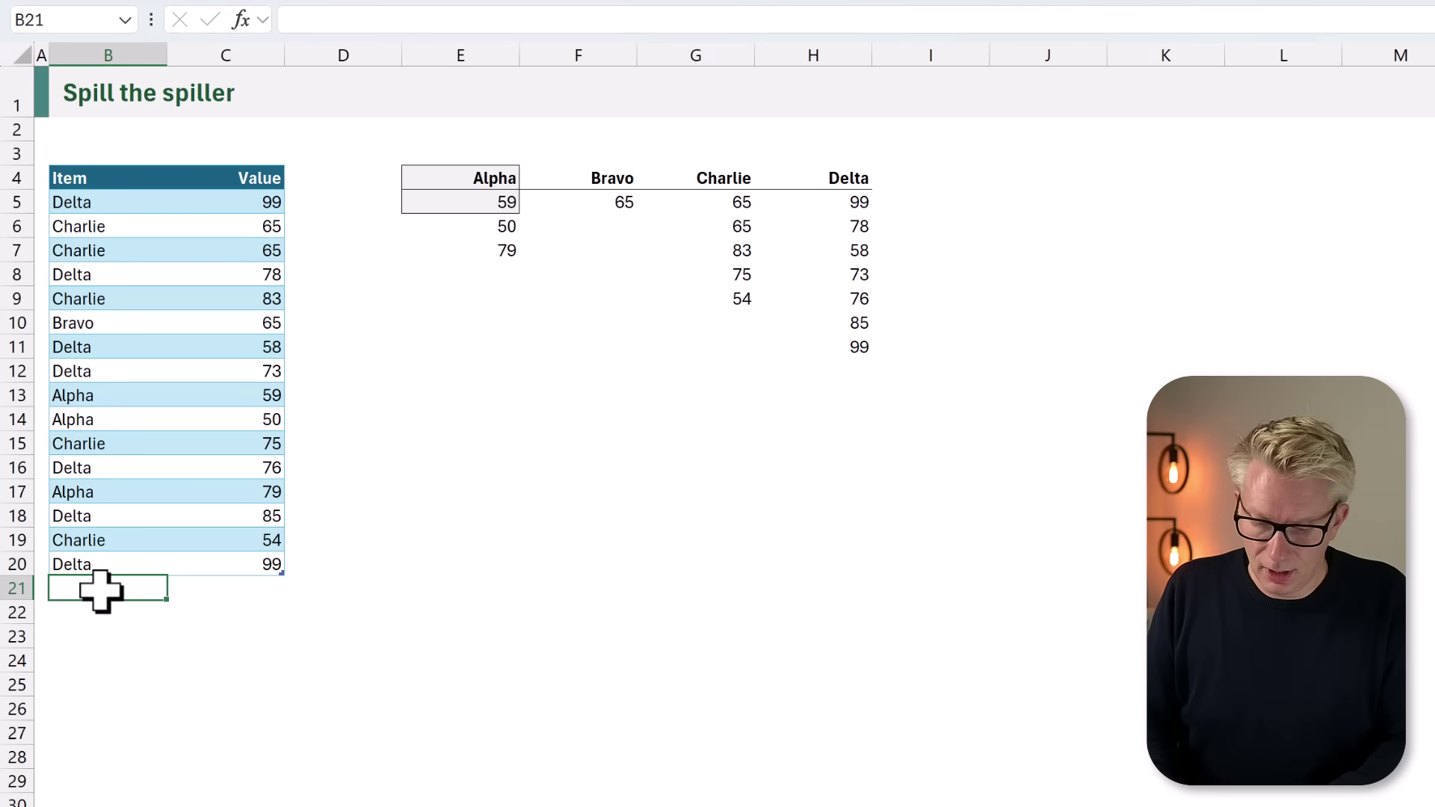
# Enter Echo as a new item with the value 100.
pyautogui.press('Tab')
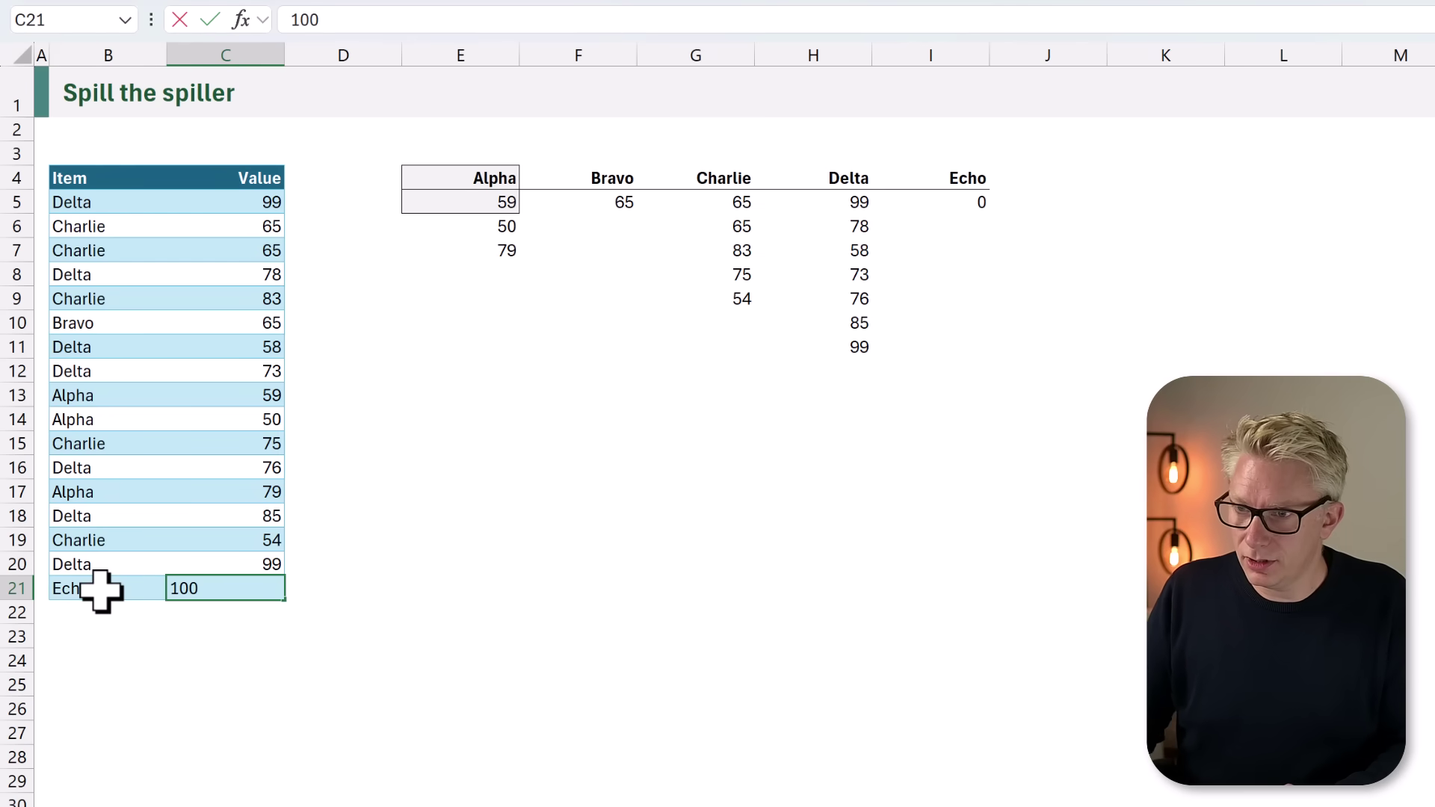
pyautogui.press('Return')
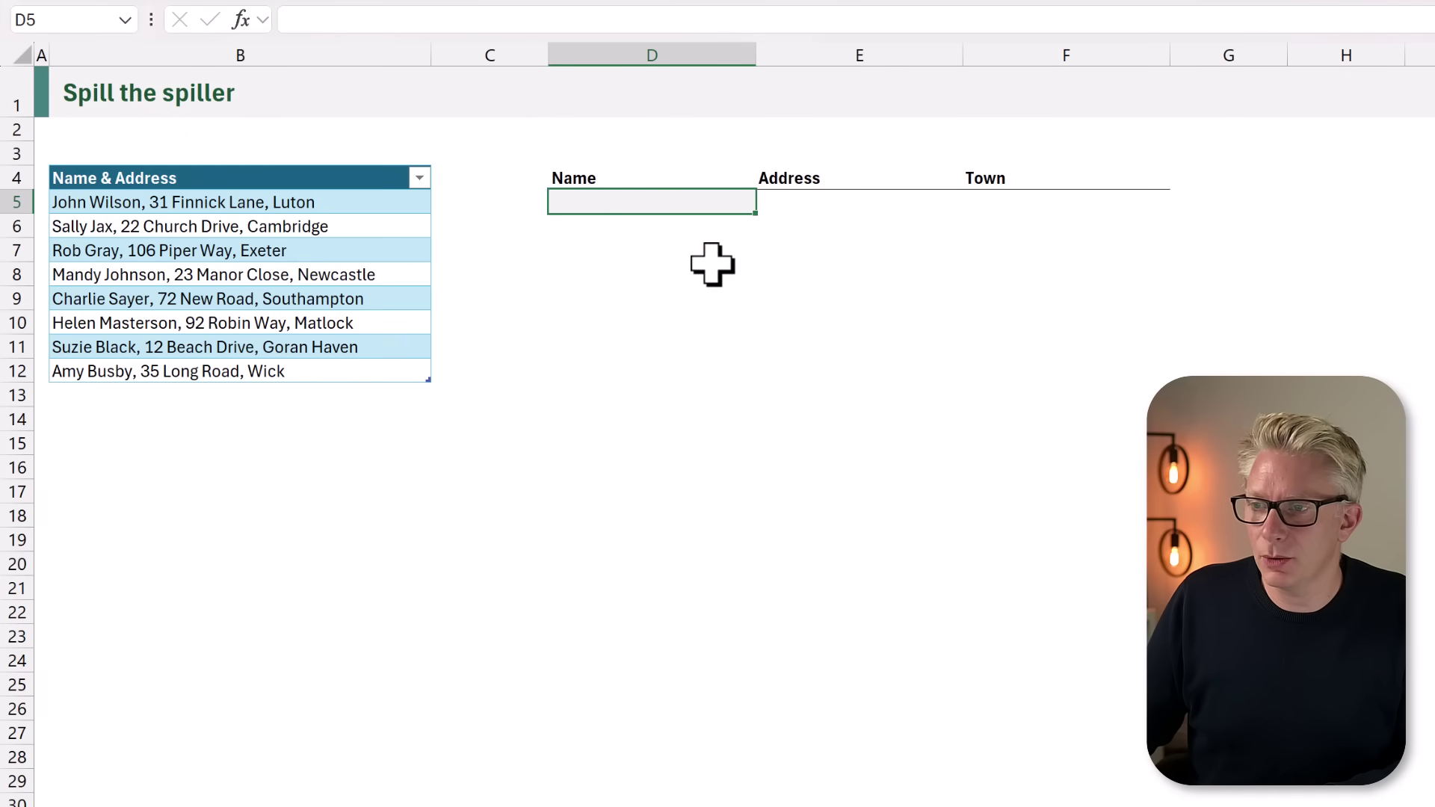
# Enter =TEXTSPLIT(Text[@[Name & Address]],", ") in D5 to split the first entry into name, street and town.
pyautogui.click(698, 179)
pyautogui.click(777, 177)
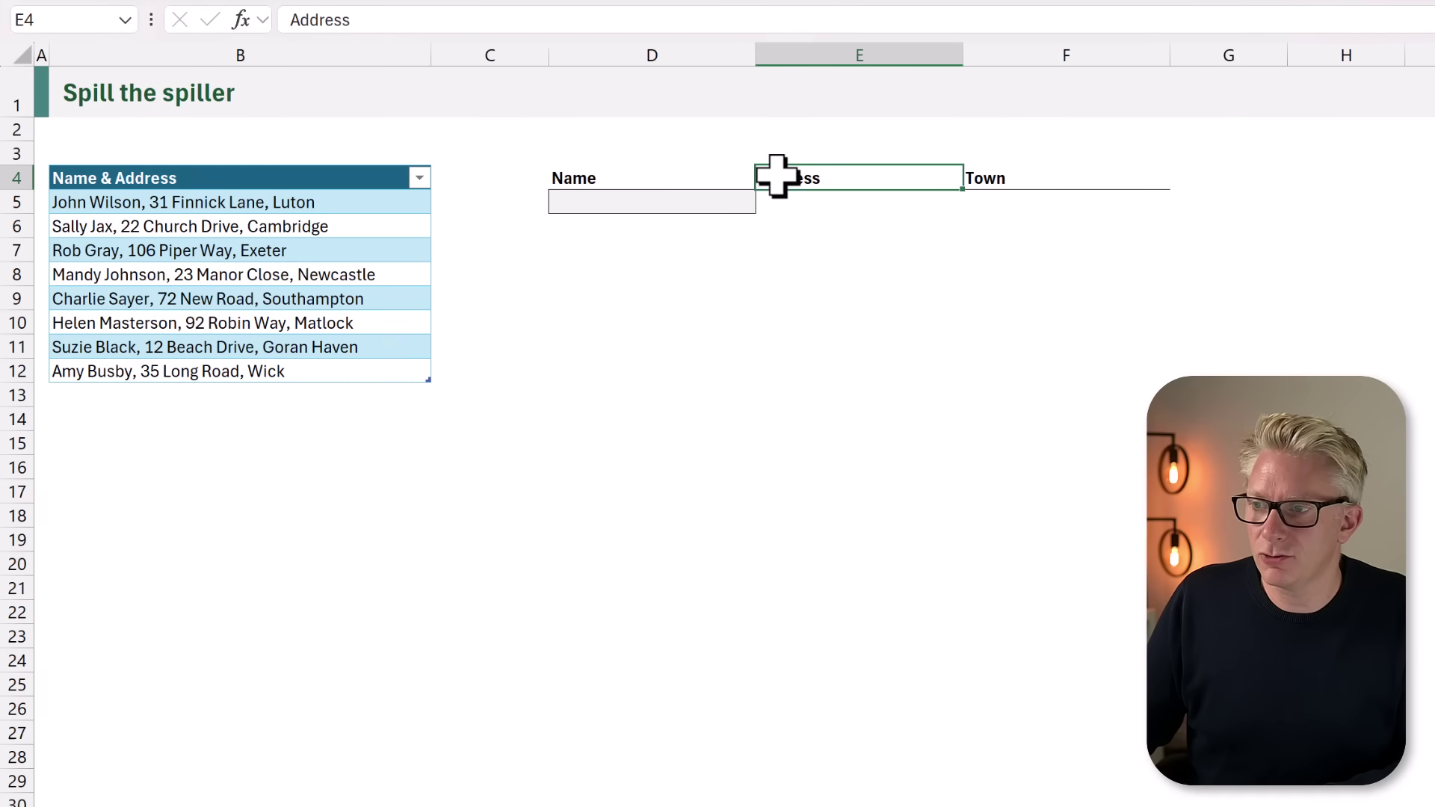
pyautogui.click(1005, 177)
pyautogui.click(660, 198)
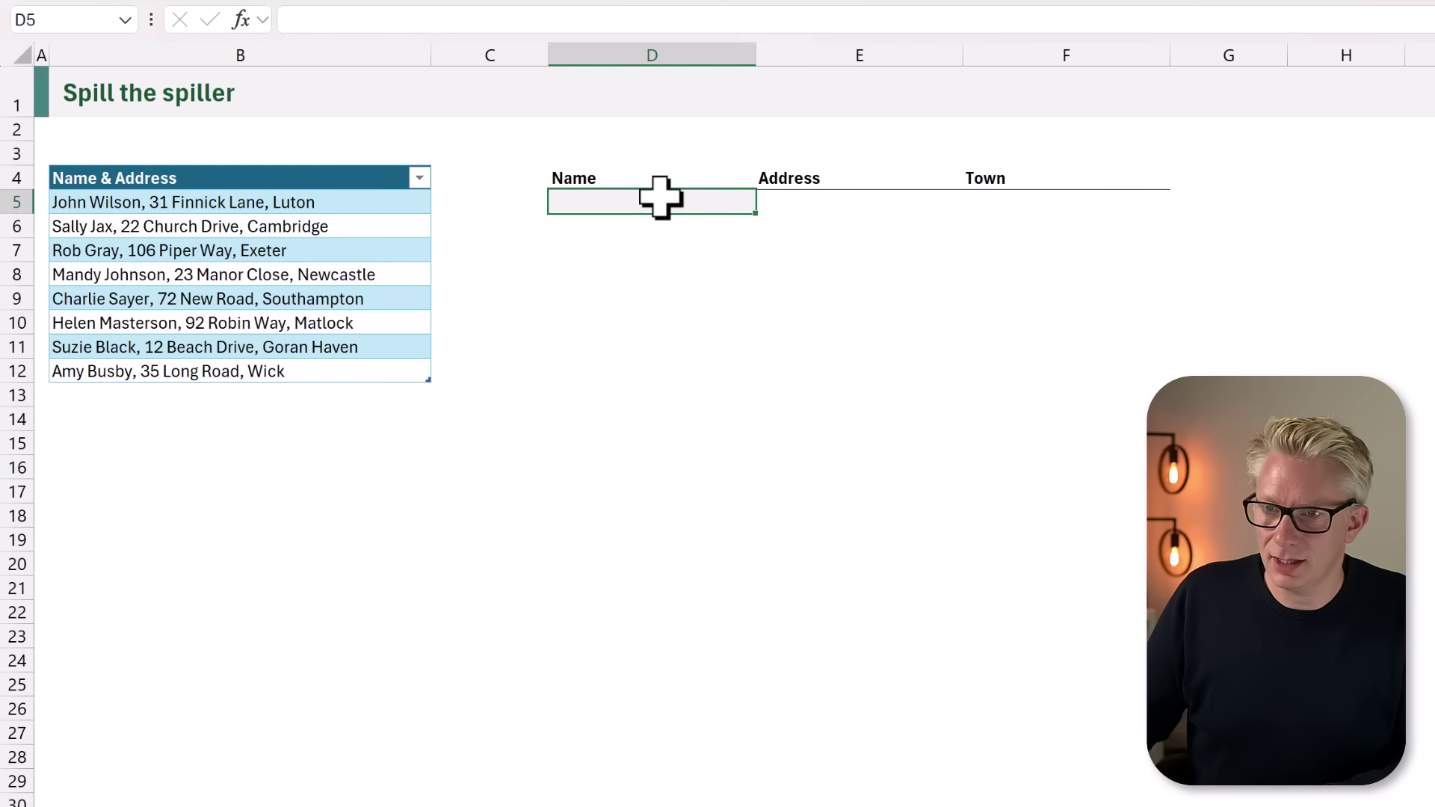
pyautogui.write('=')
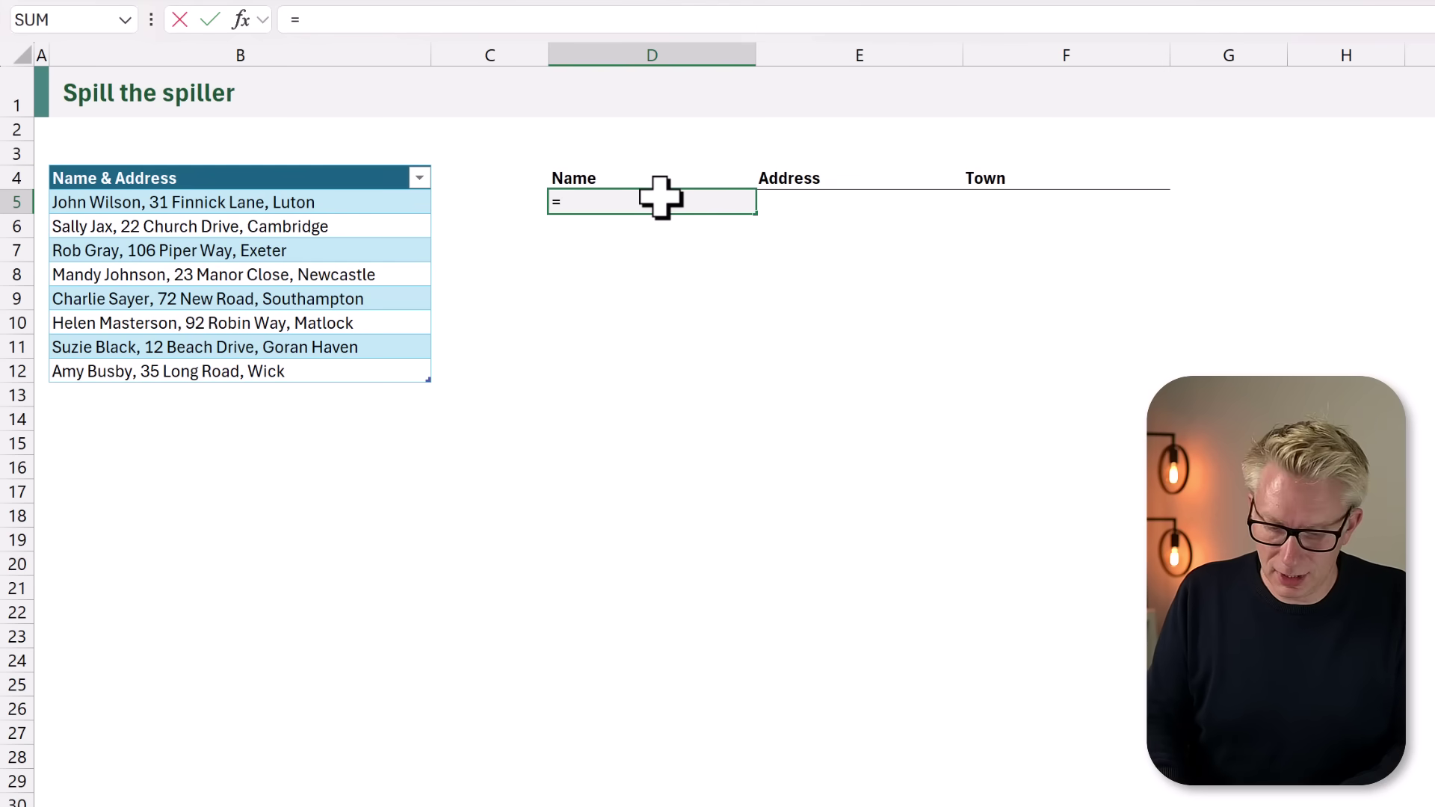
pyautogui.write('TEXTSPLI')
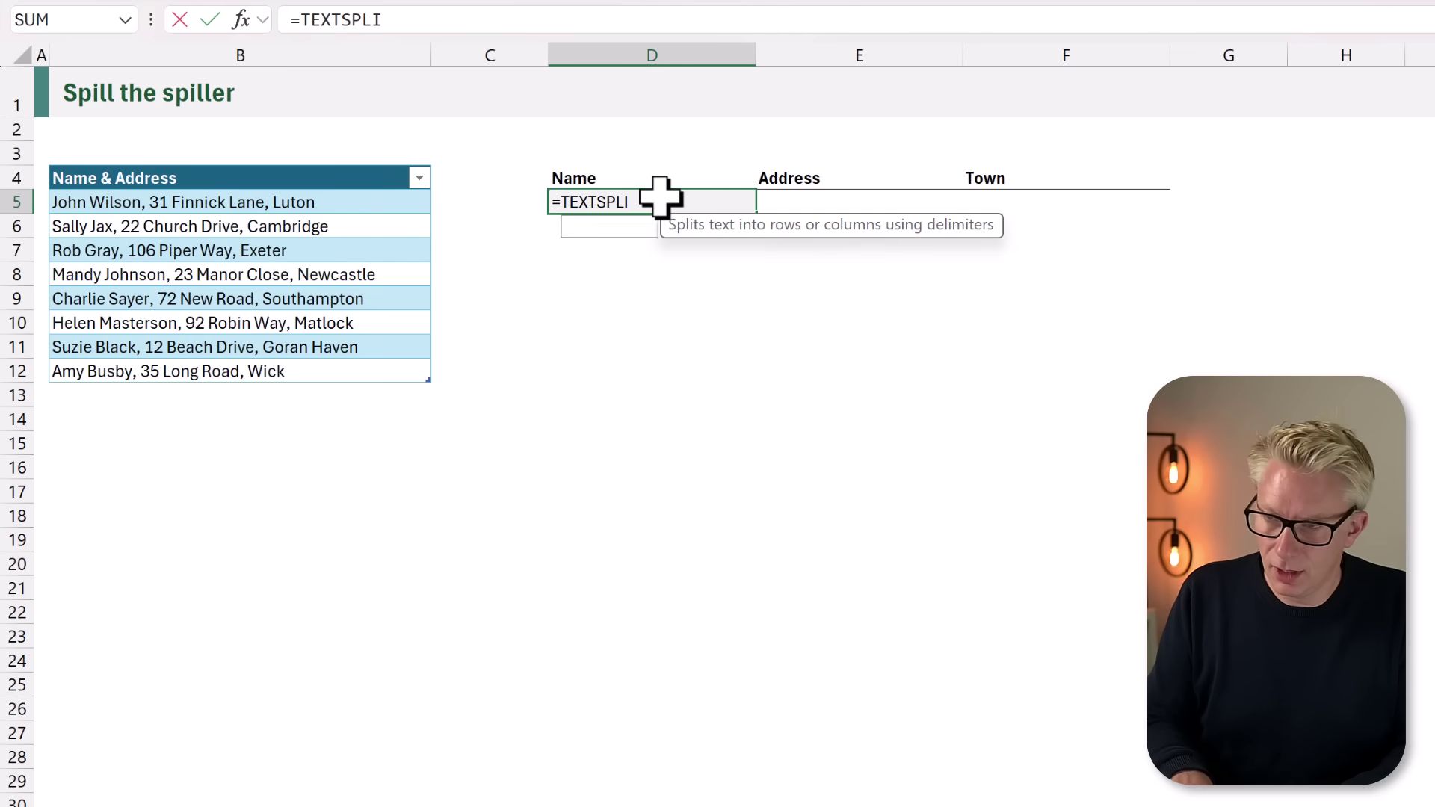
pyautogui.write('T(')
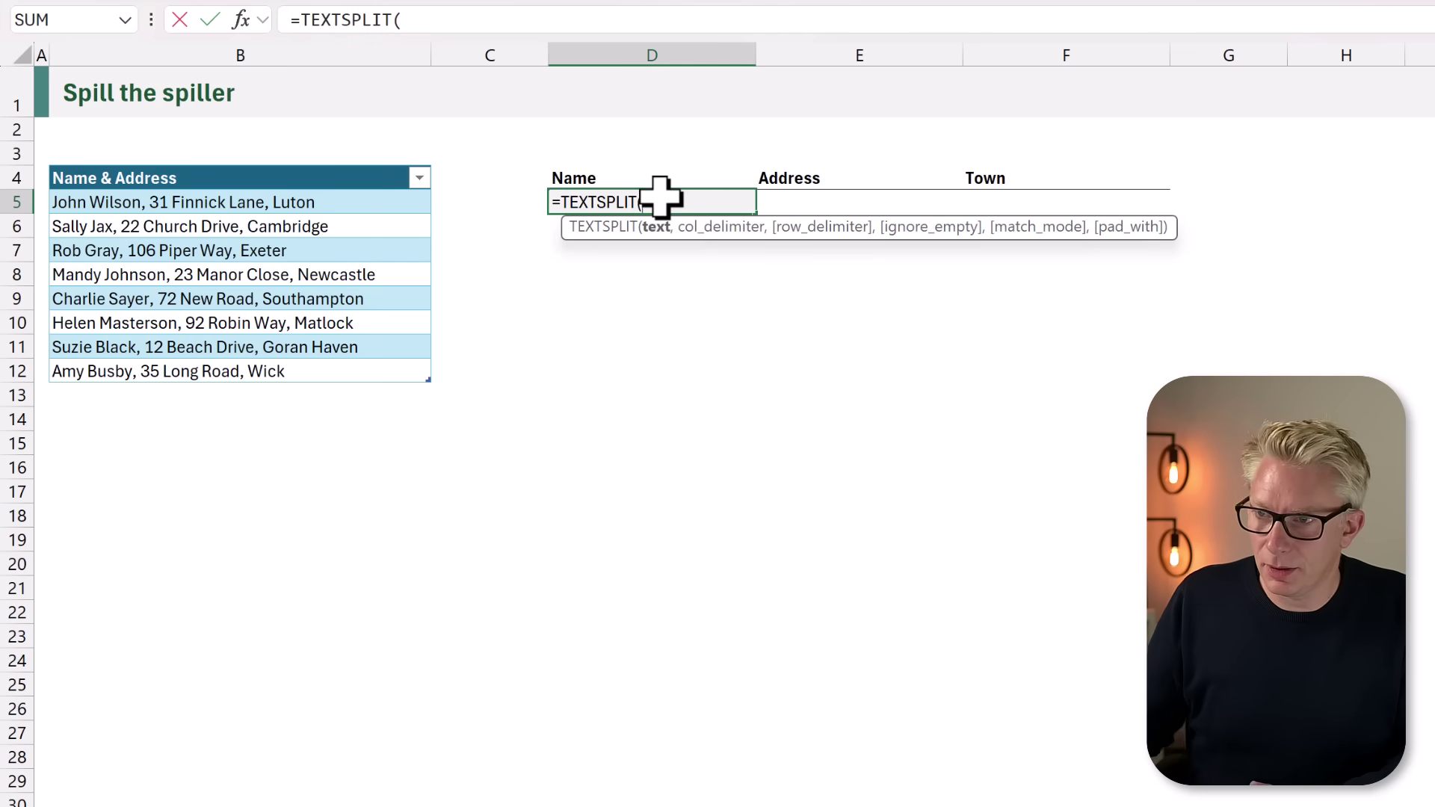
pyautogui.click(365, 194)
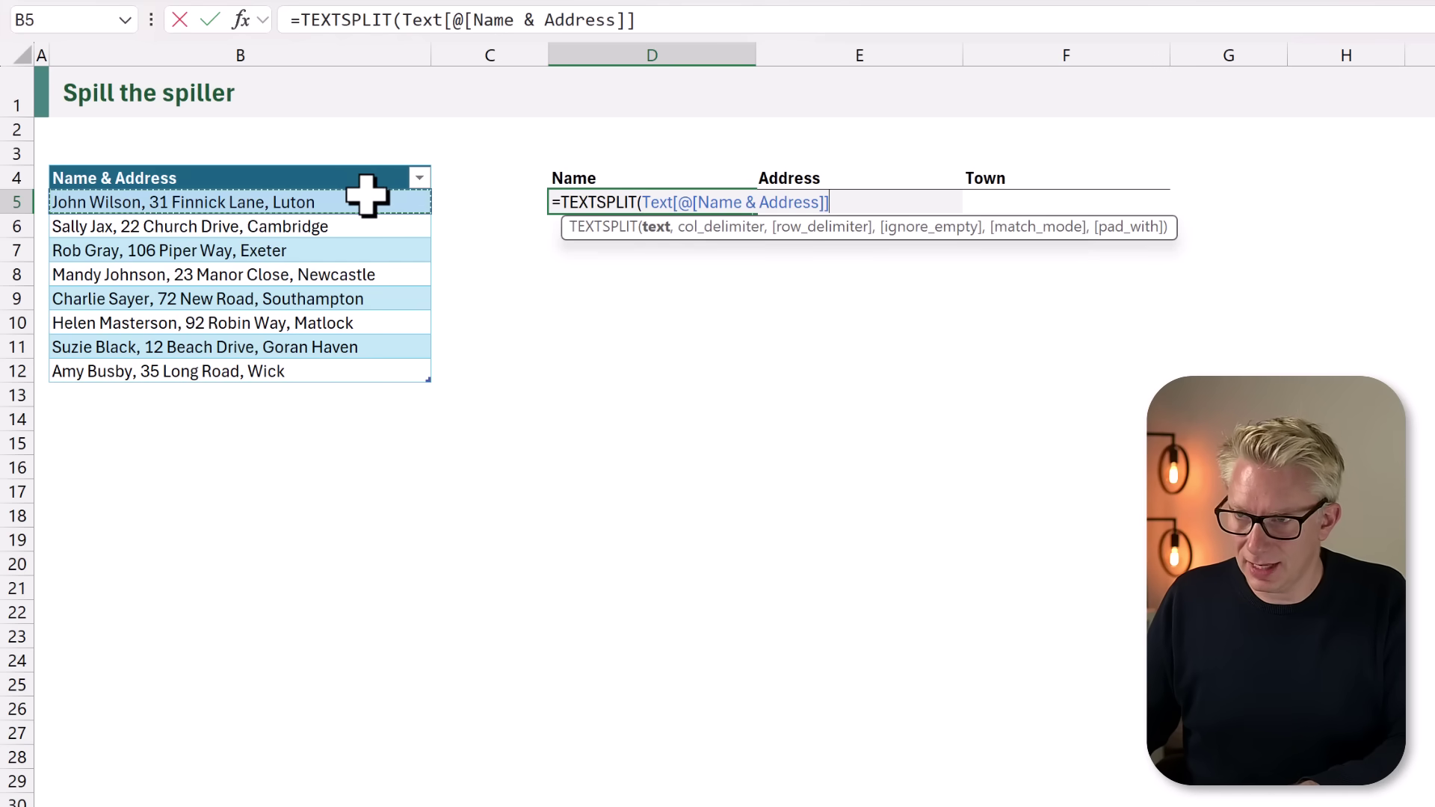
pyautogui.write(',", ')
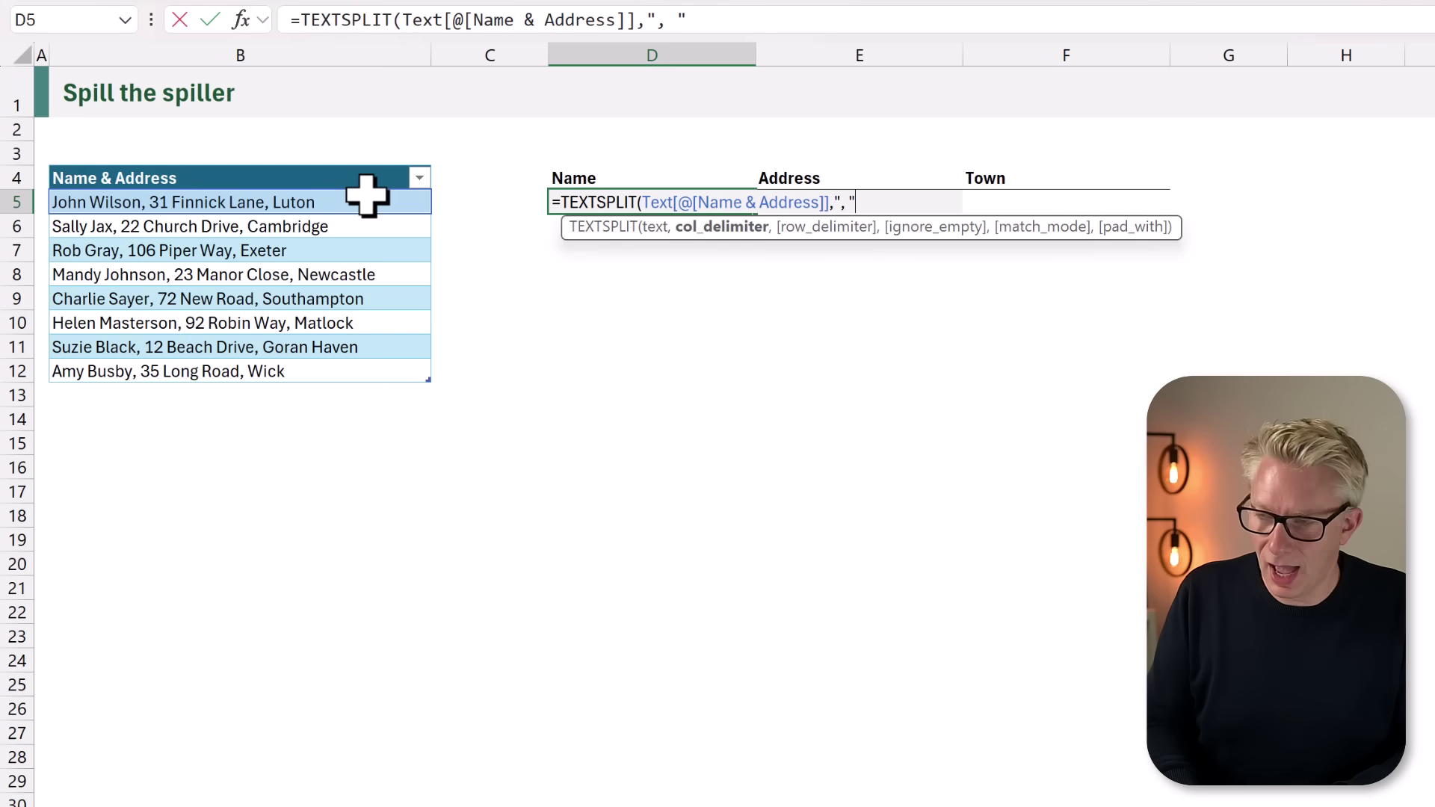
pyautogui.write('")')
pyautogui.hotkey('ctrl', 'Return')
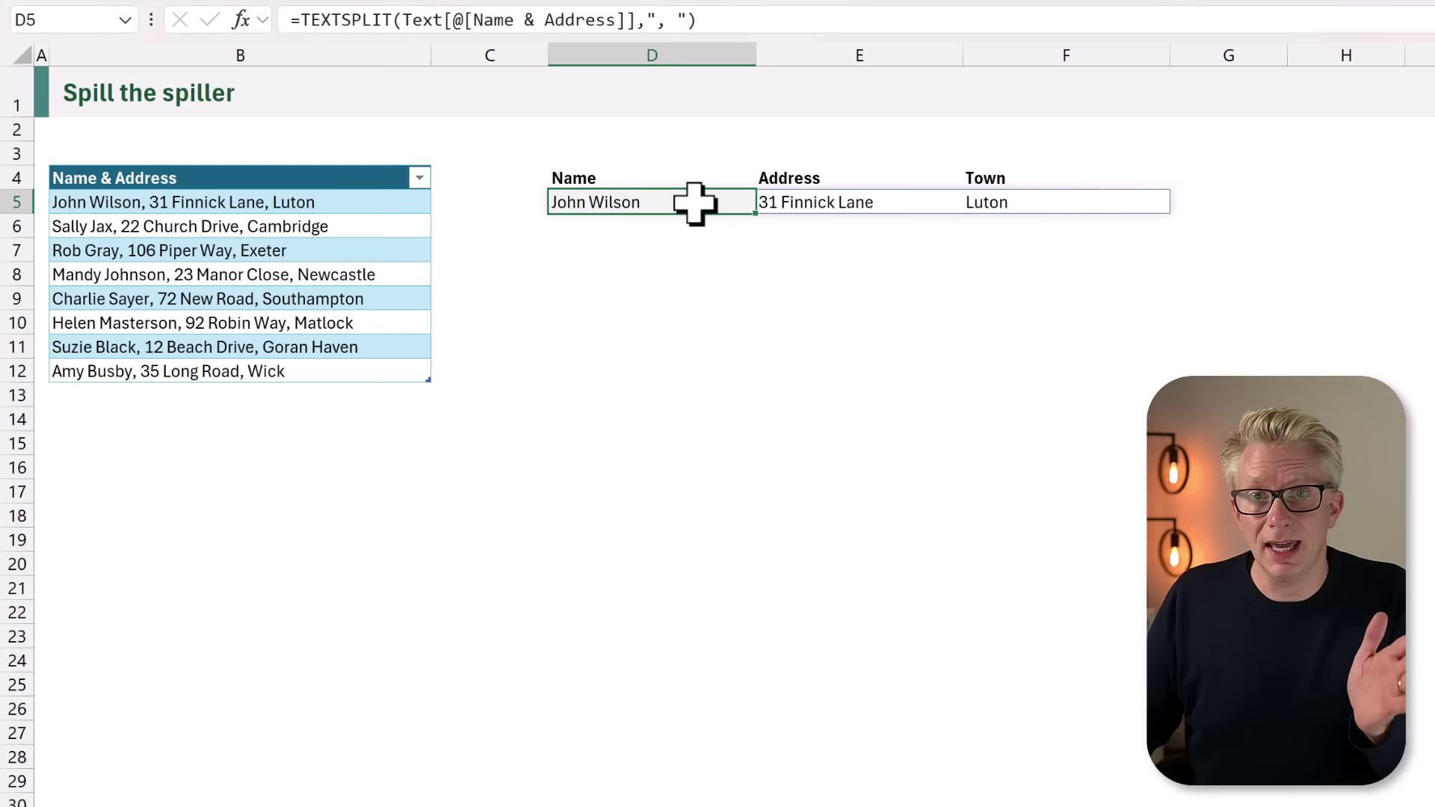
# Change D5 to =TEXTSPLIT(Text[Name & Address],", ") so the eight names spill down column D.
pyautogui.doubleClick(694, 202)
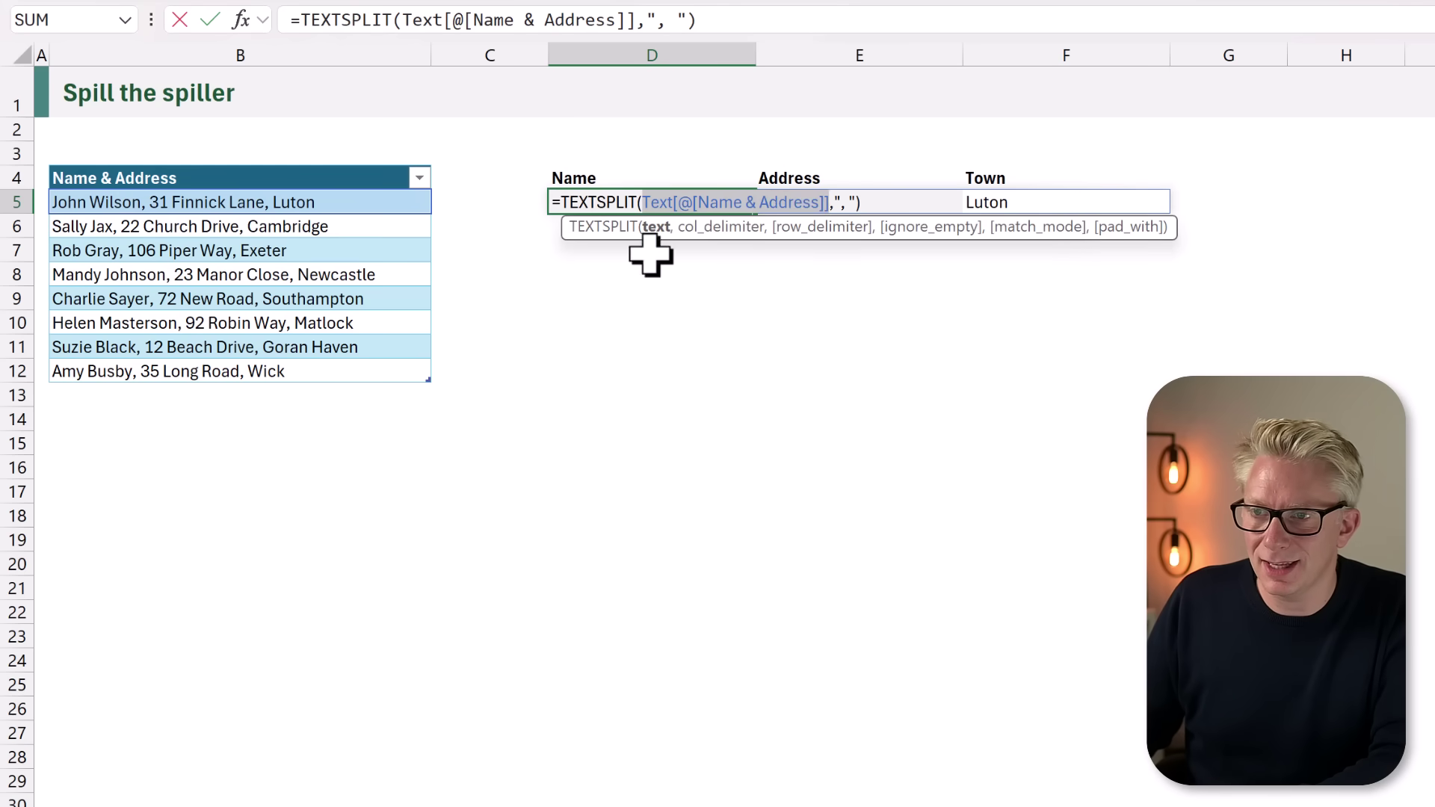
pyautogui.press('Delete')
pyautogui.click(328, 165)
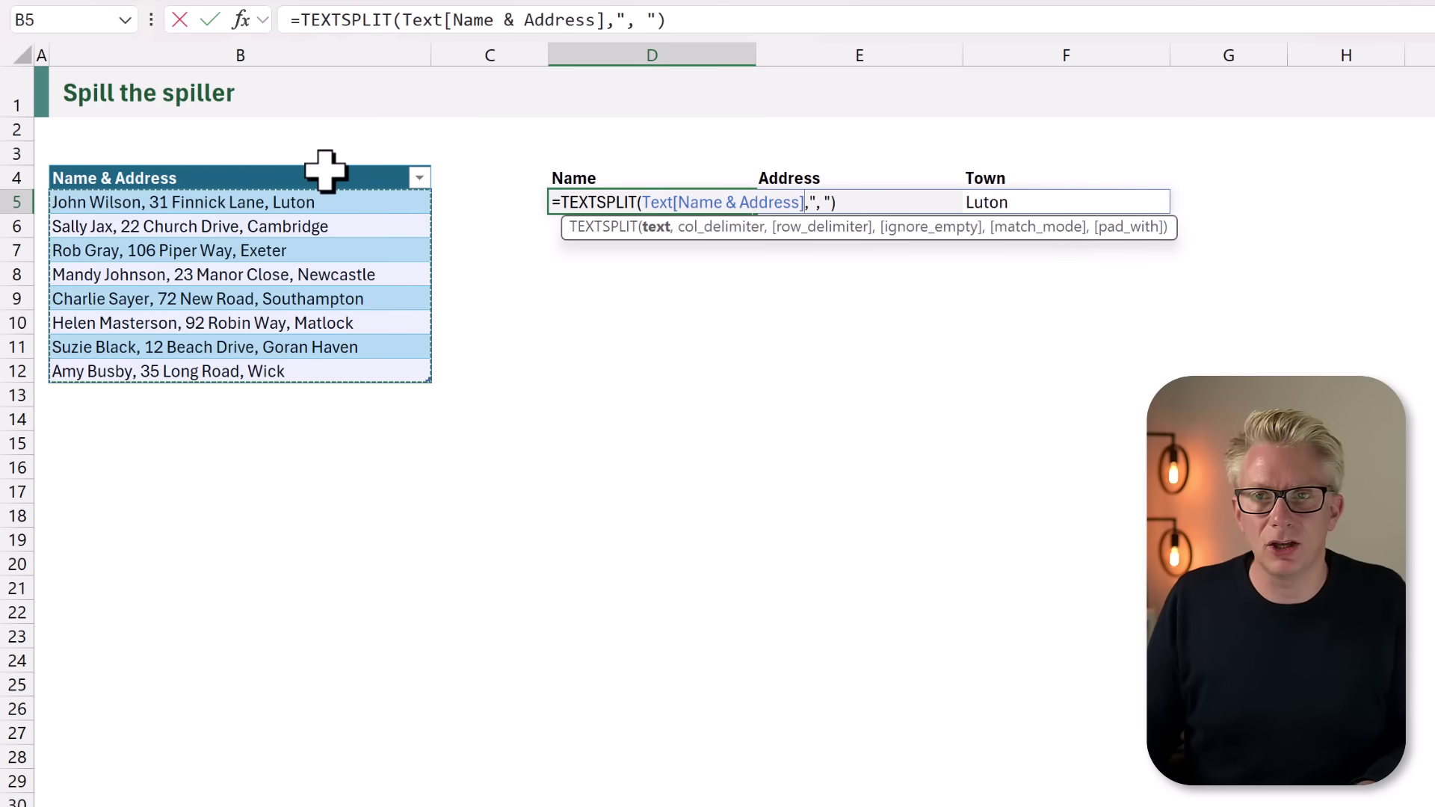
pyautogui.hotkey('ctrl', 'Return')
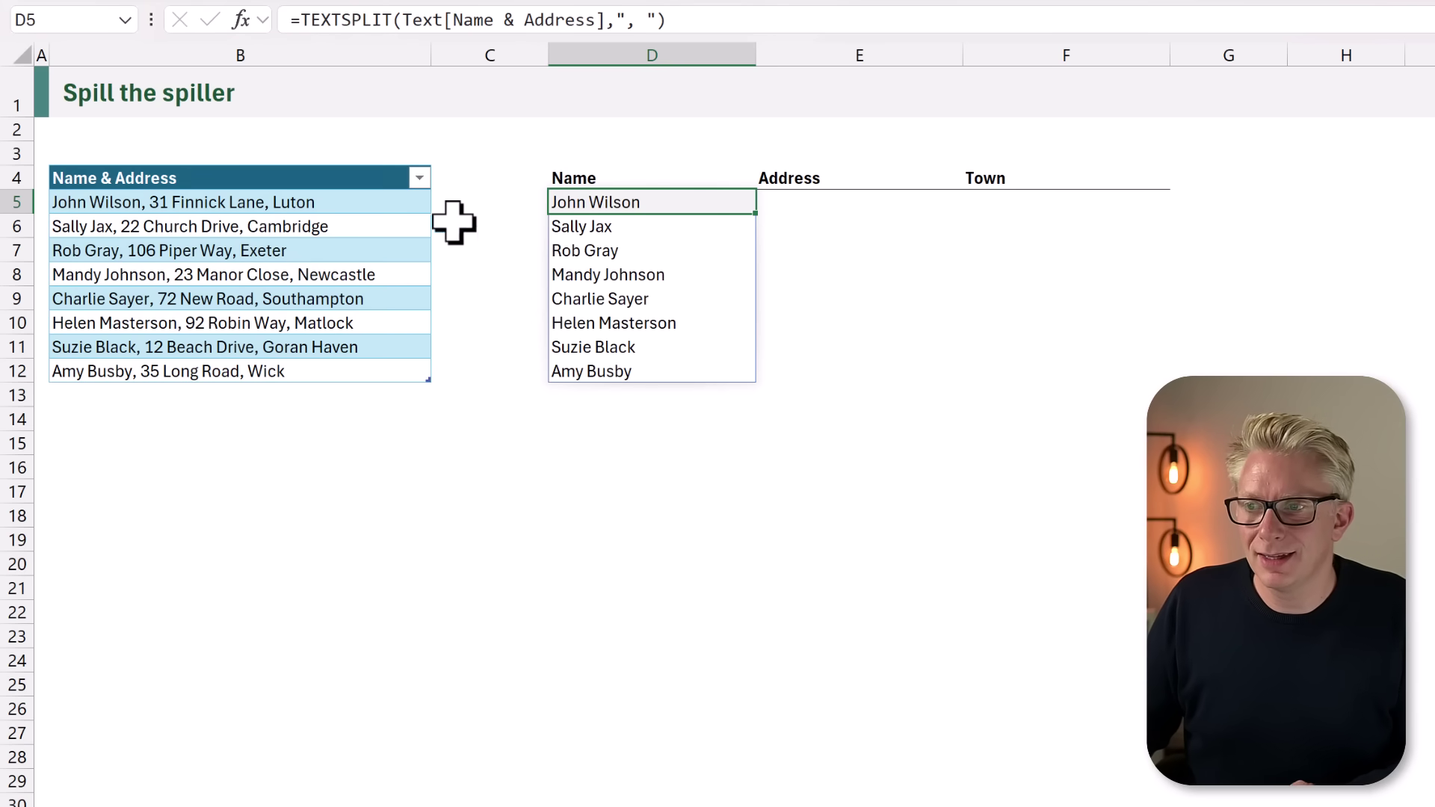
pyautogui.moveTo(679, 208); pyautogui.dragTo(996, 365)
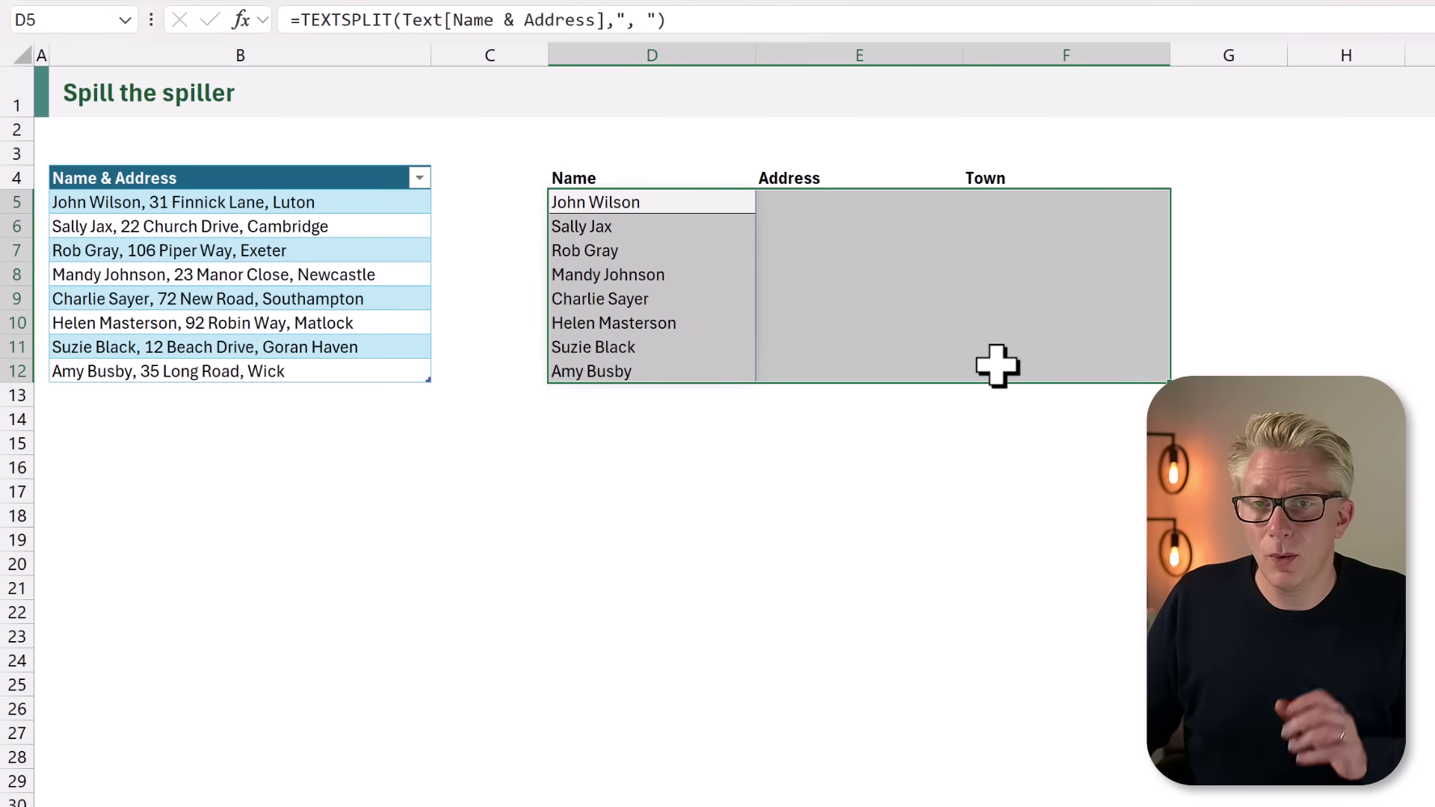
pyautogui.click(692, 209)
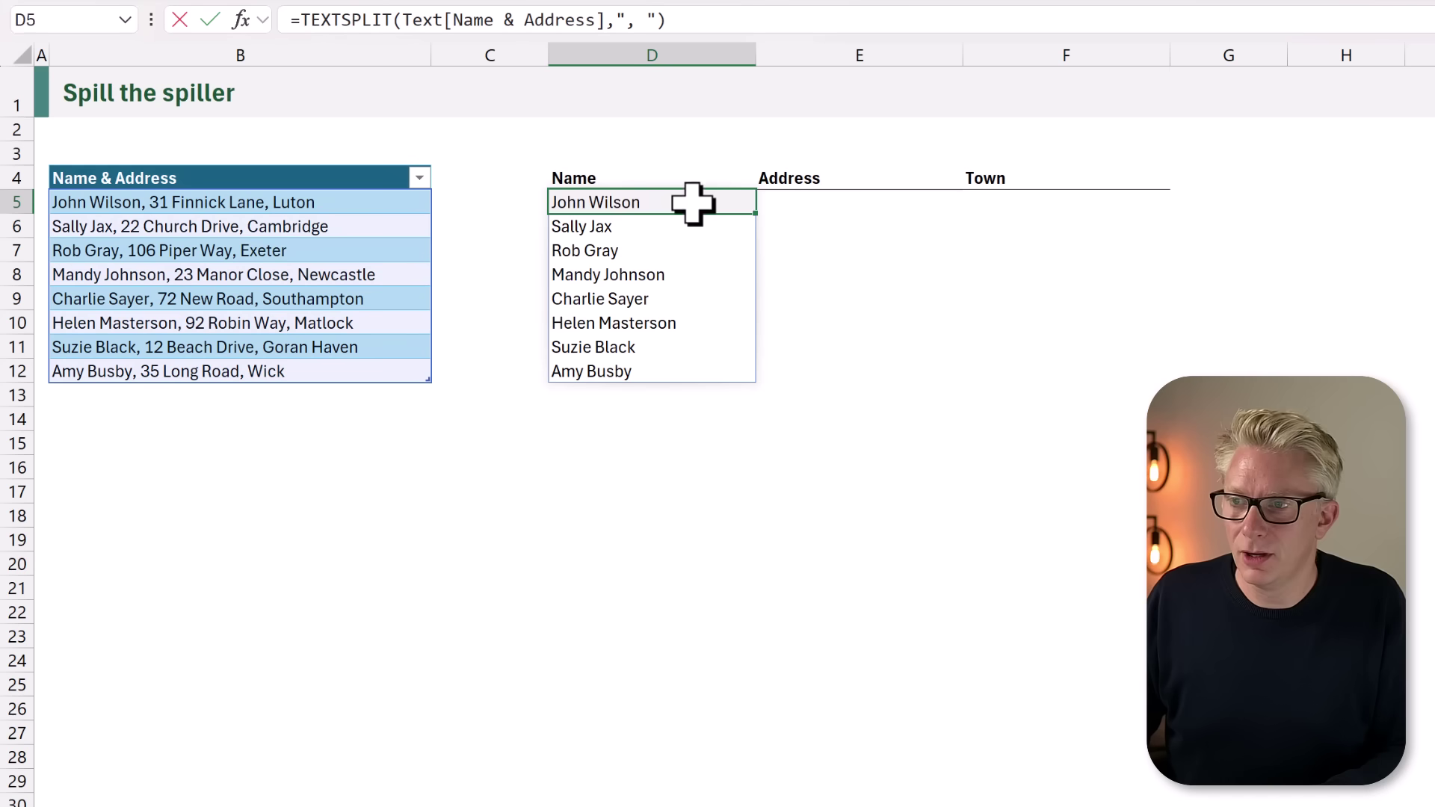
# Rework D5 into LAMBDA(Previous,Current,VSTACK(Previous,TEXTSPLIT(Current,", "))) with REDUCE begun in front.
pyautogui.doubleClick(694, 204)
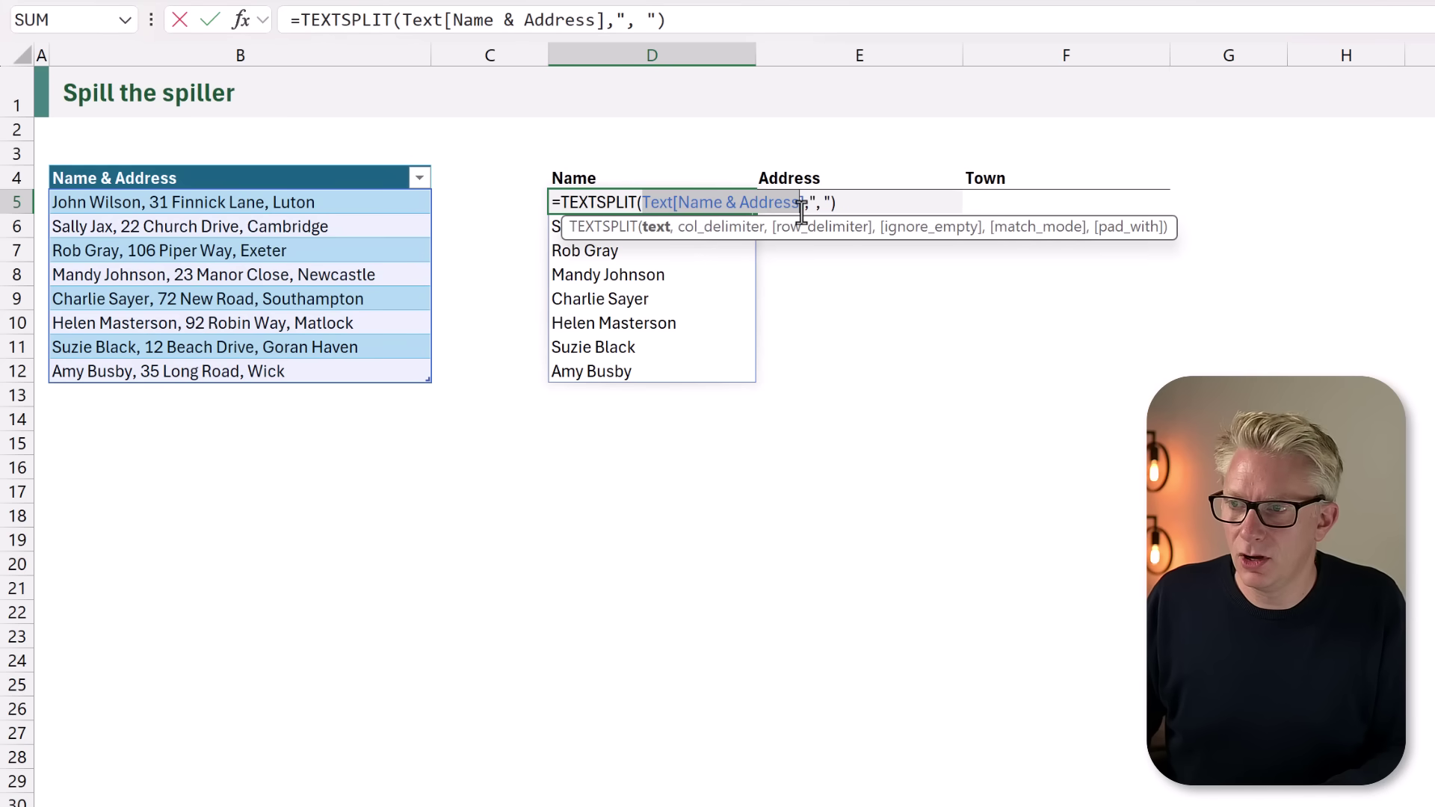
pyautogui.write('Current')
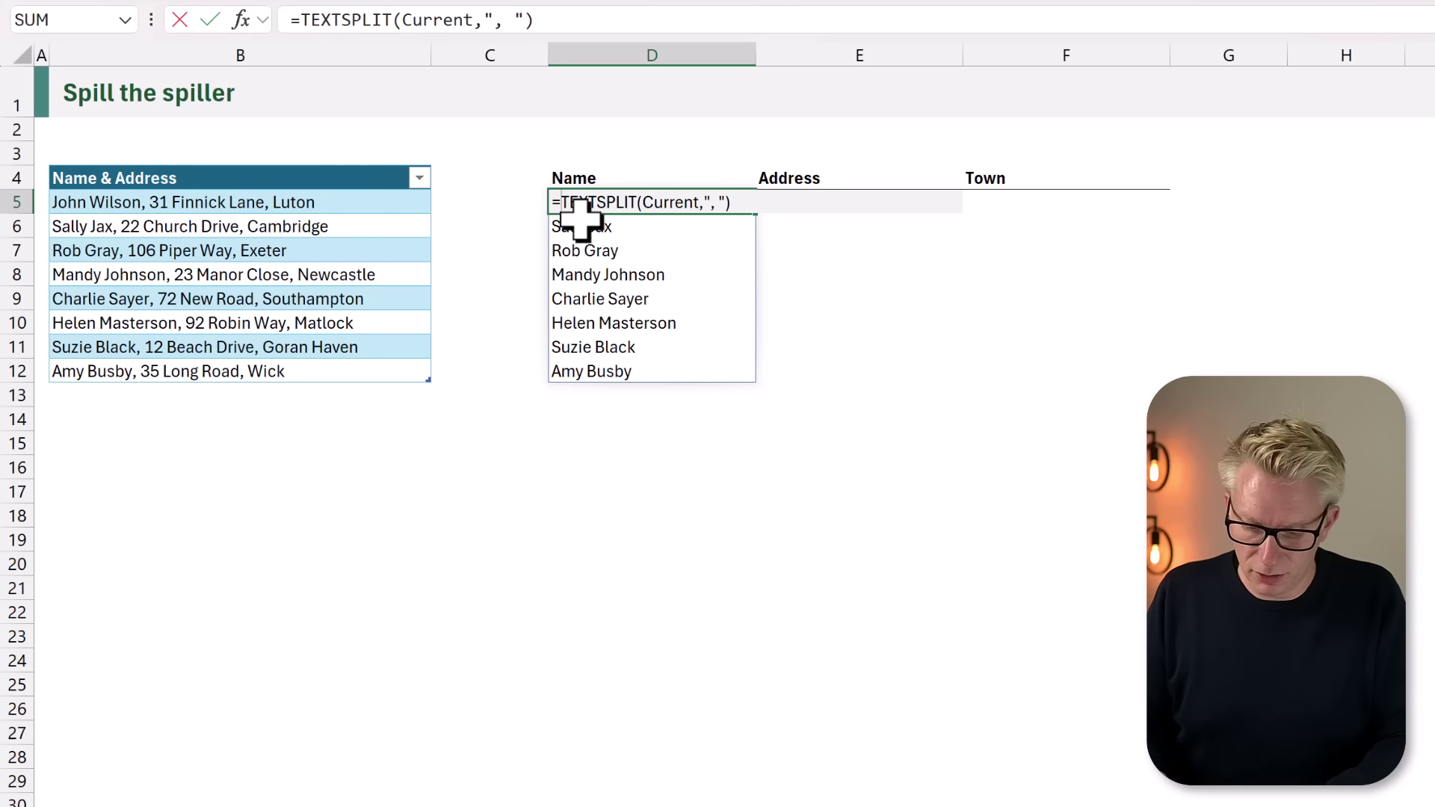
pyautogui.write('VSTACK(')
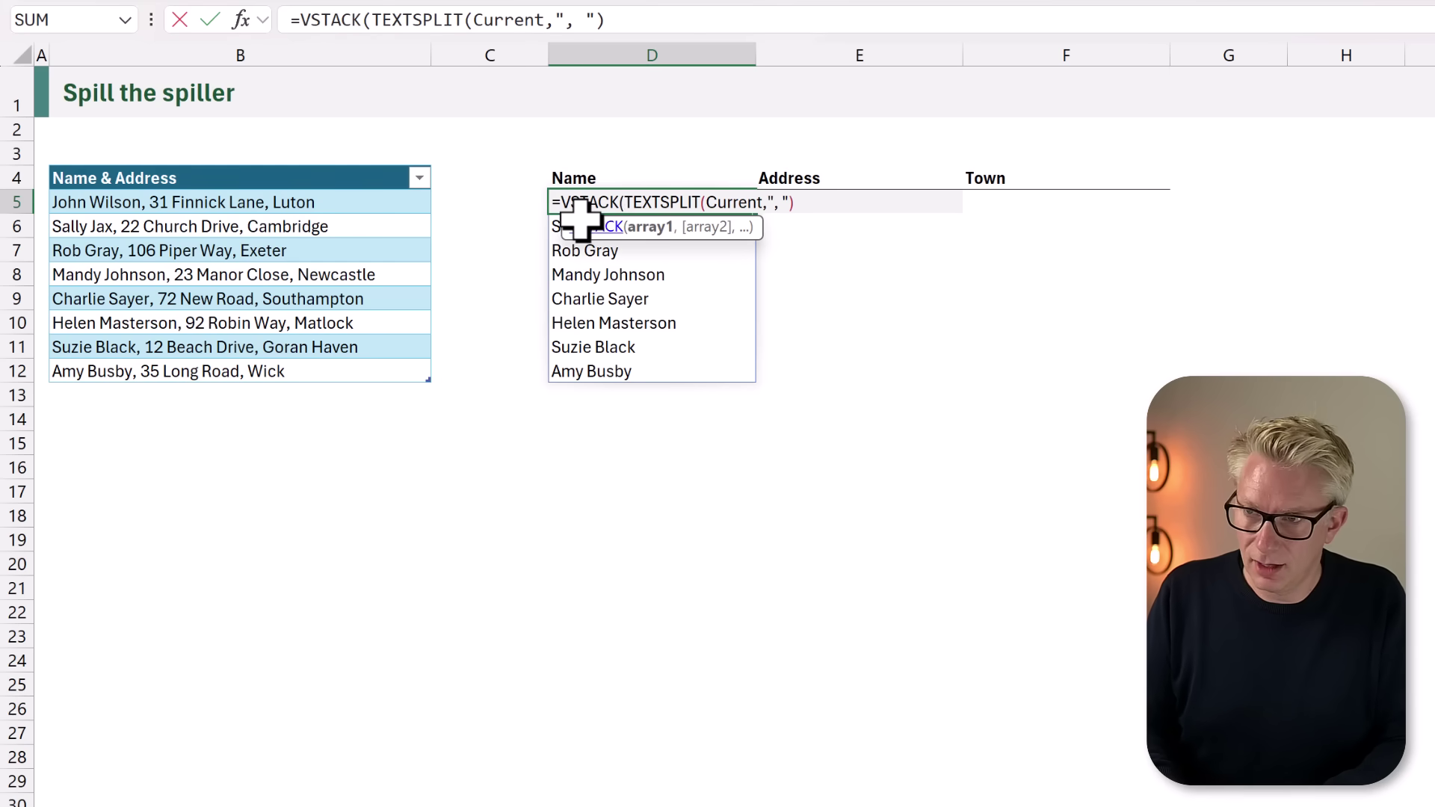
pyautogui.write('Previous')
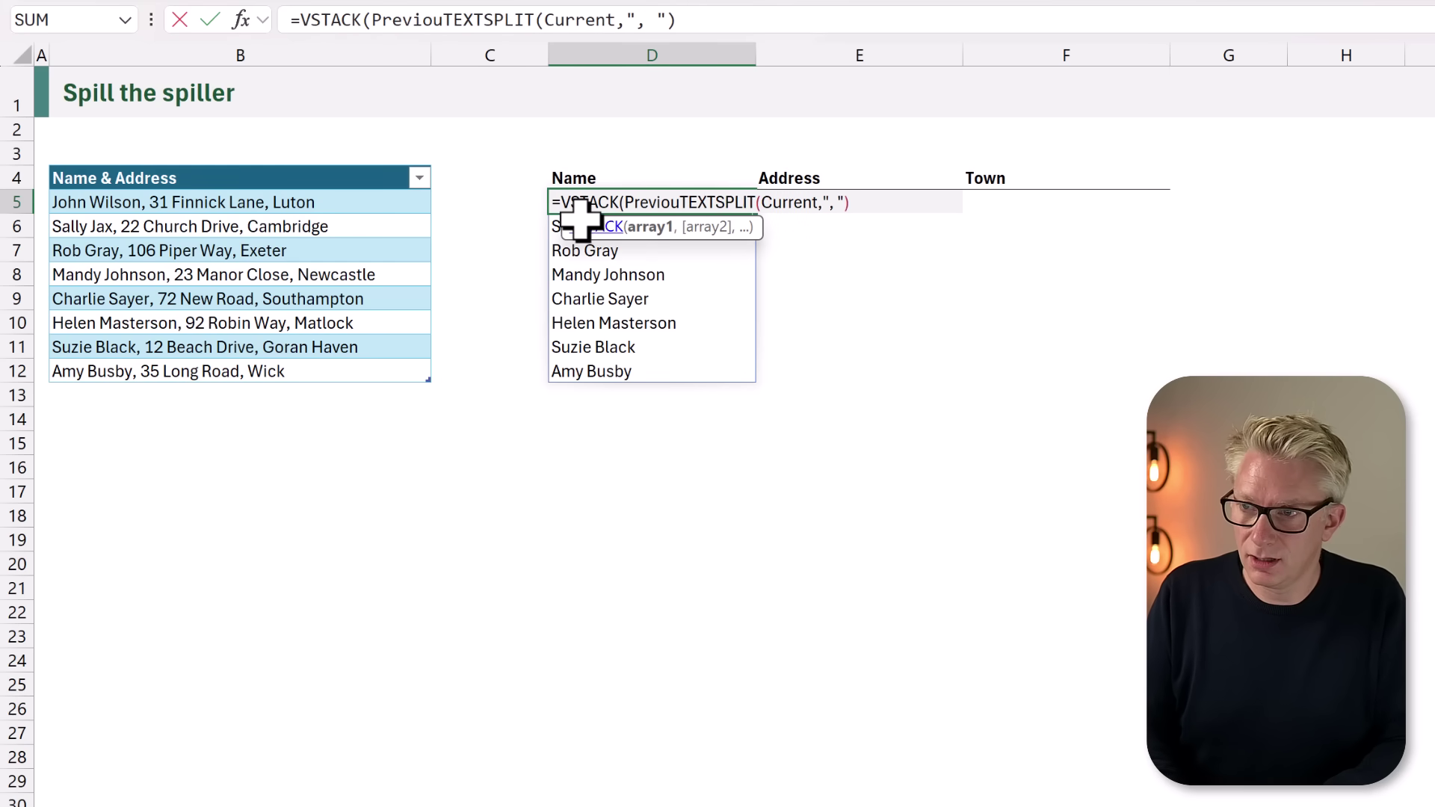
pyautogui.write(',')
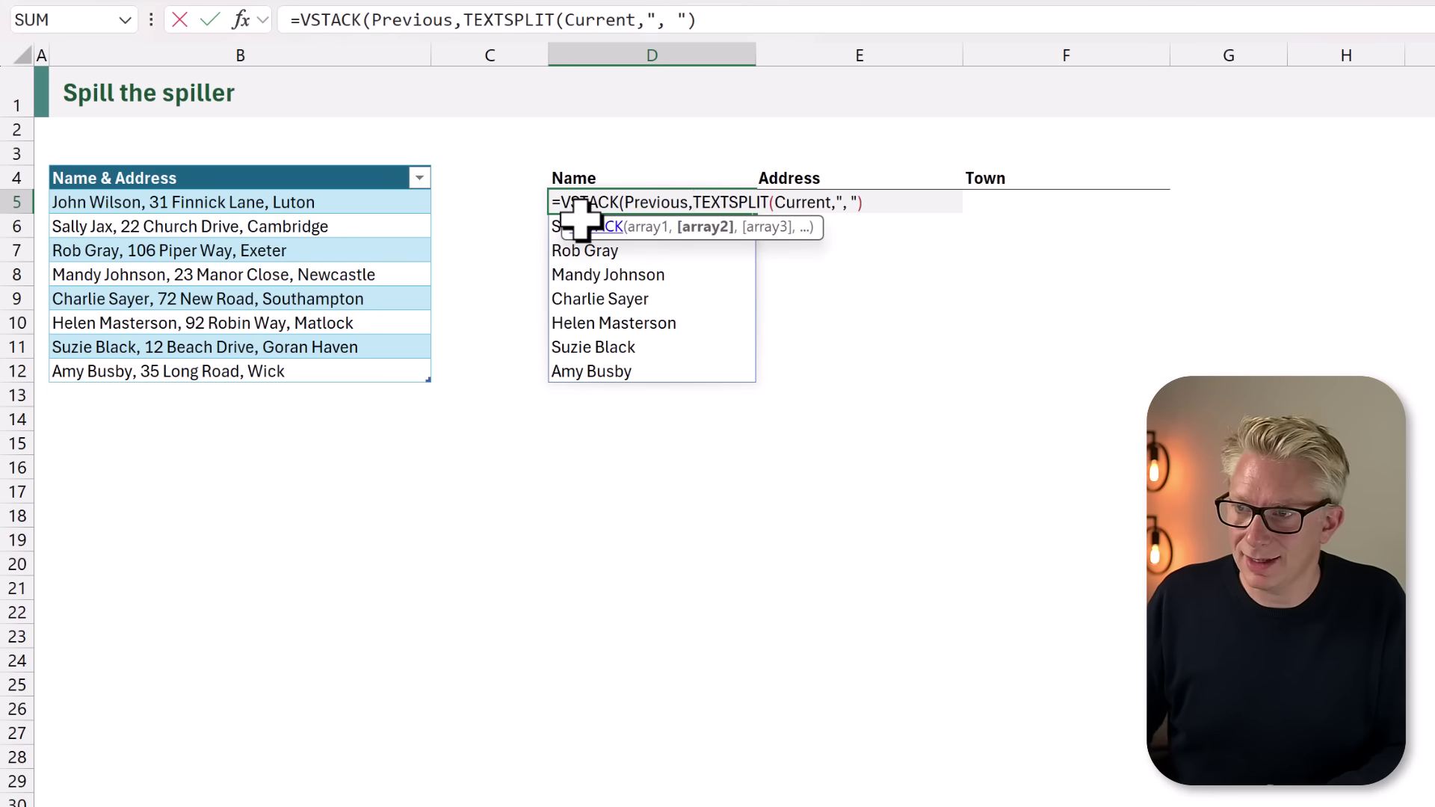
pyautogui.click(897, 207)
pyautogui.write(')')
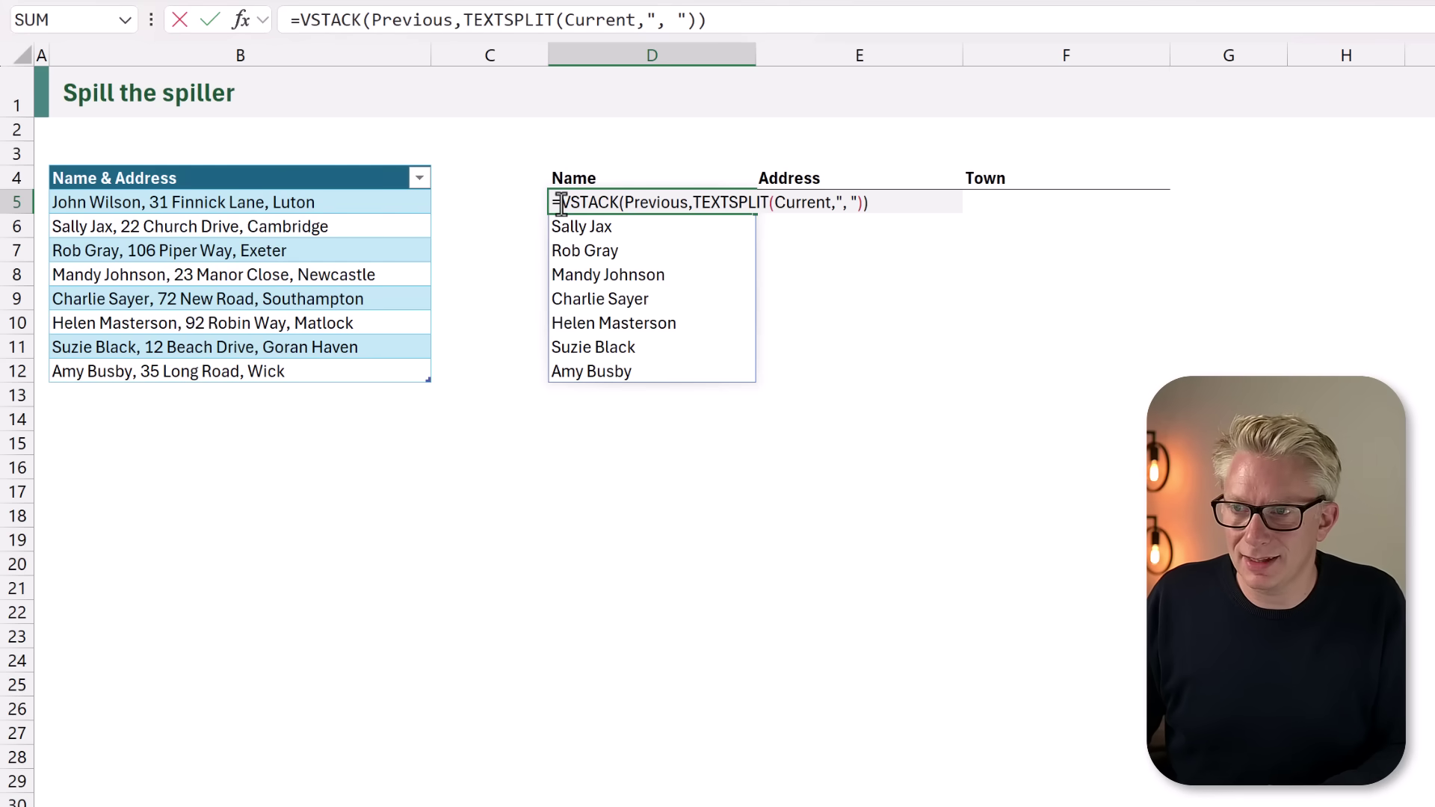
pyautogui.write('LAMBDA(')
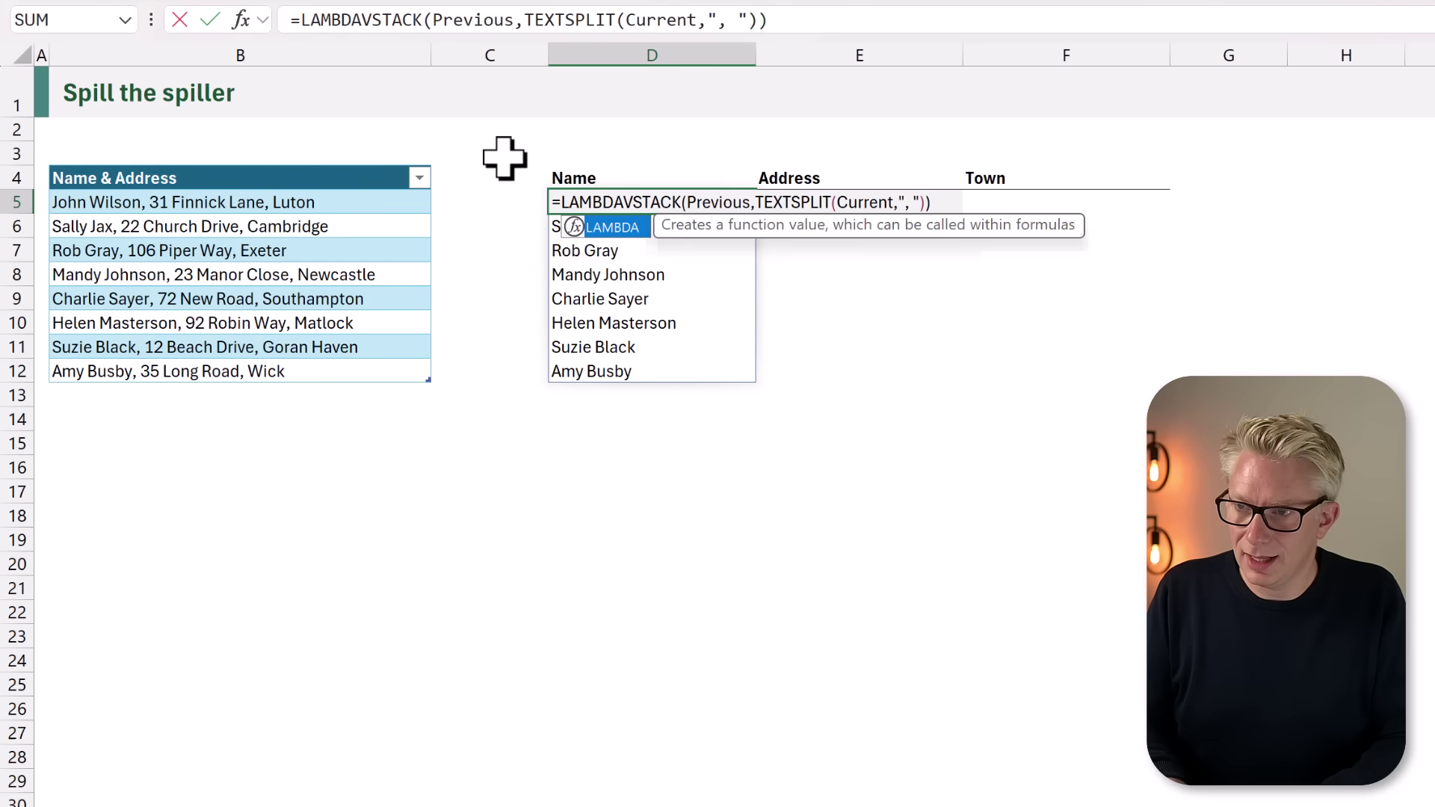
pyautogui.write('Previous,C')
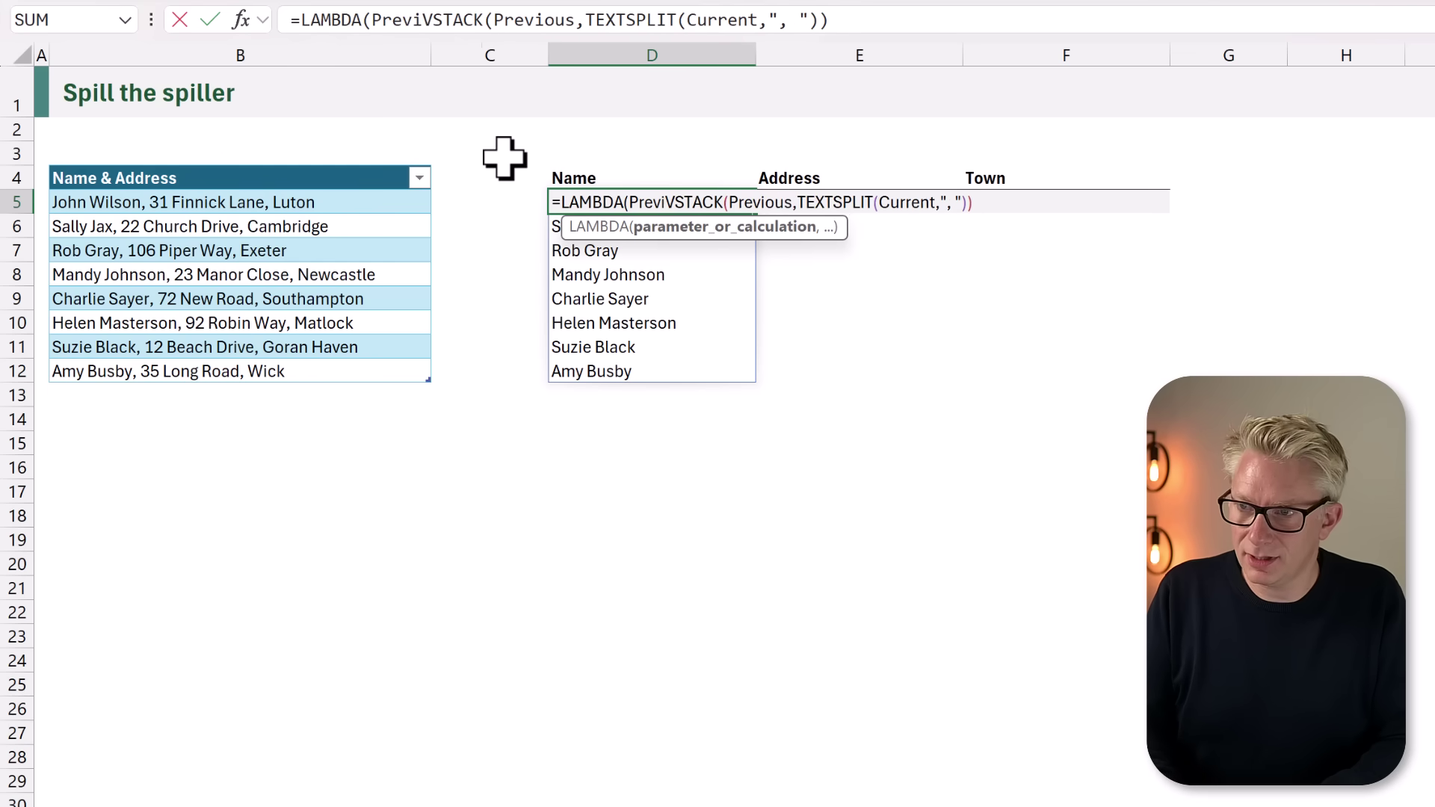
pyautogui.write('urrent,')
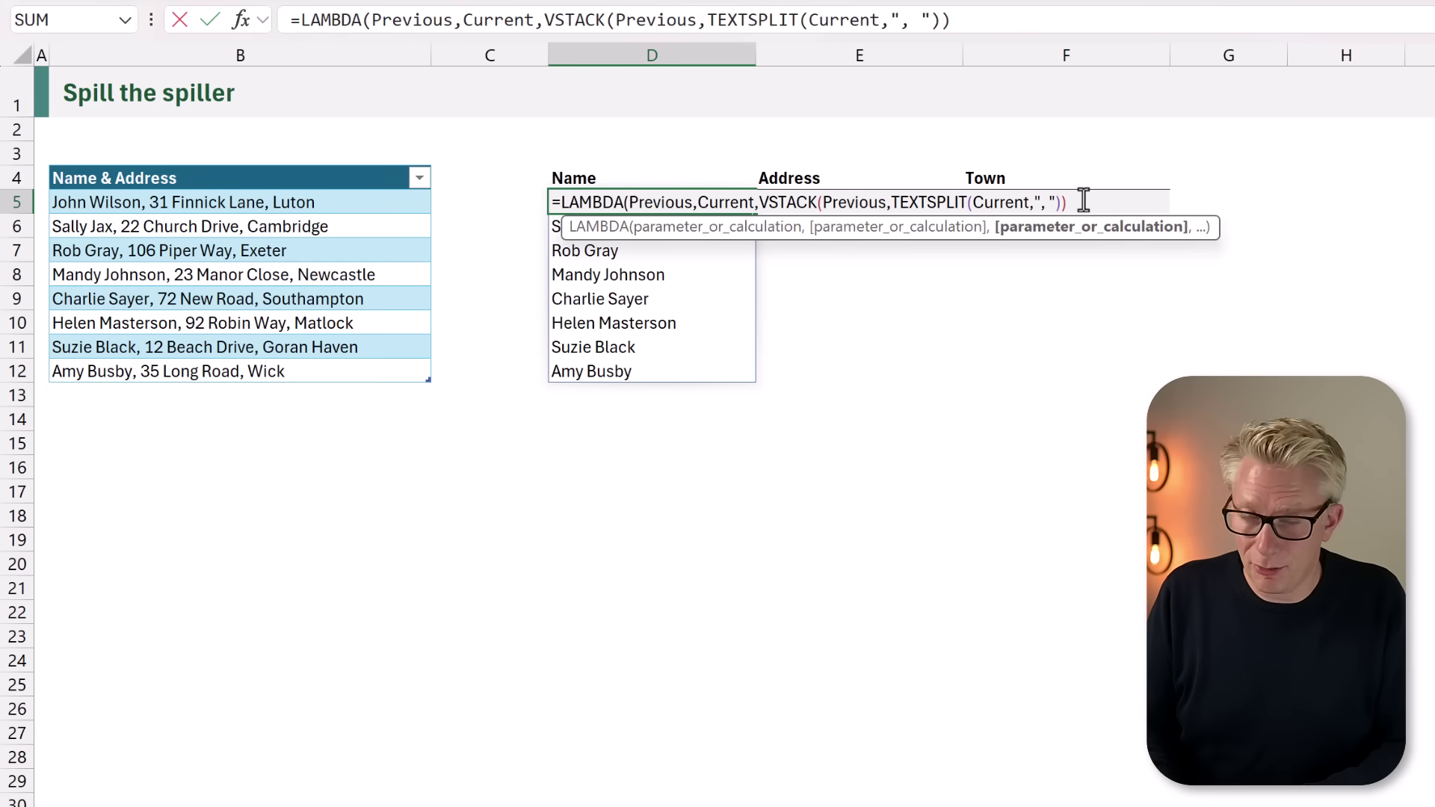
pyautogui.write(')')
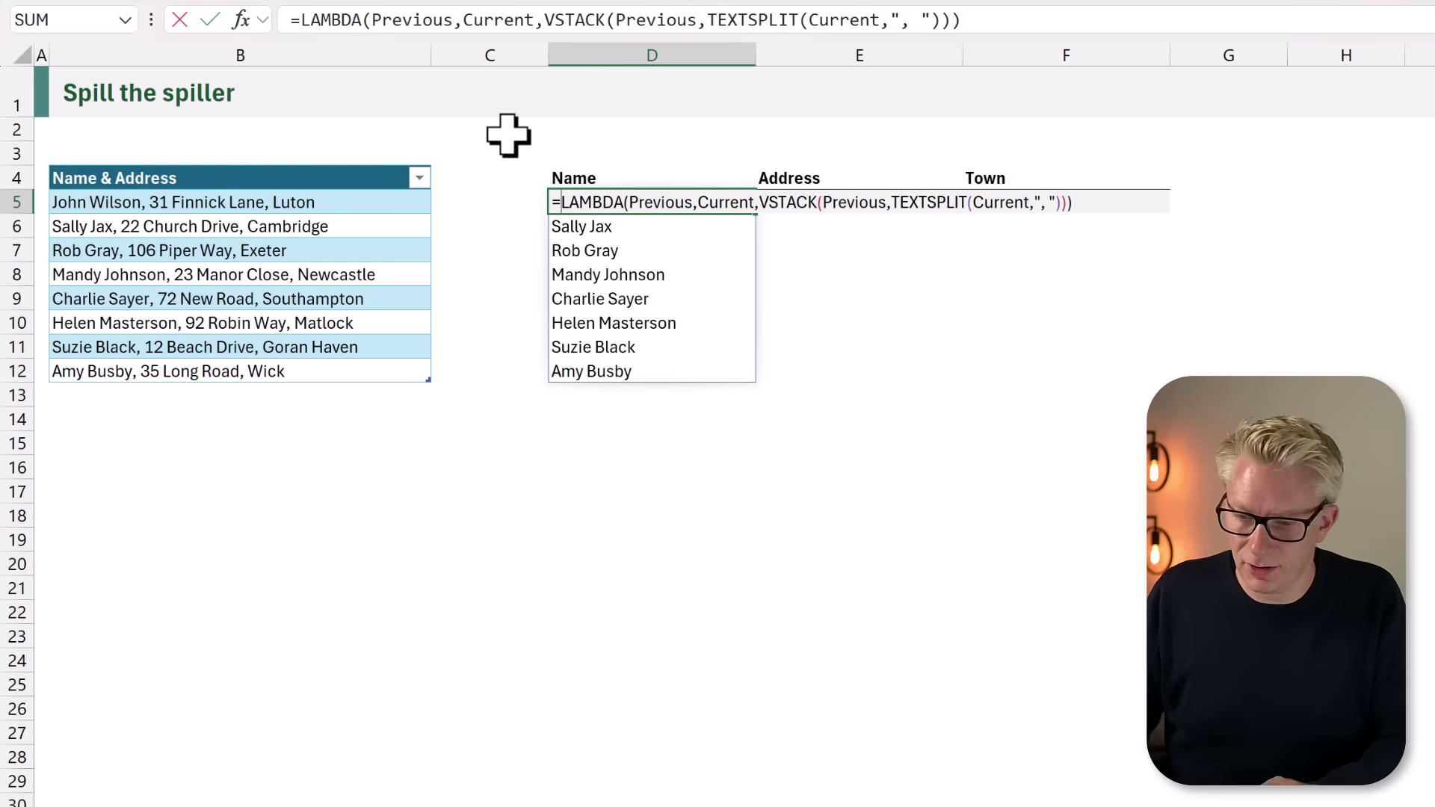
pyautogui.write('REDUCE')
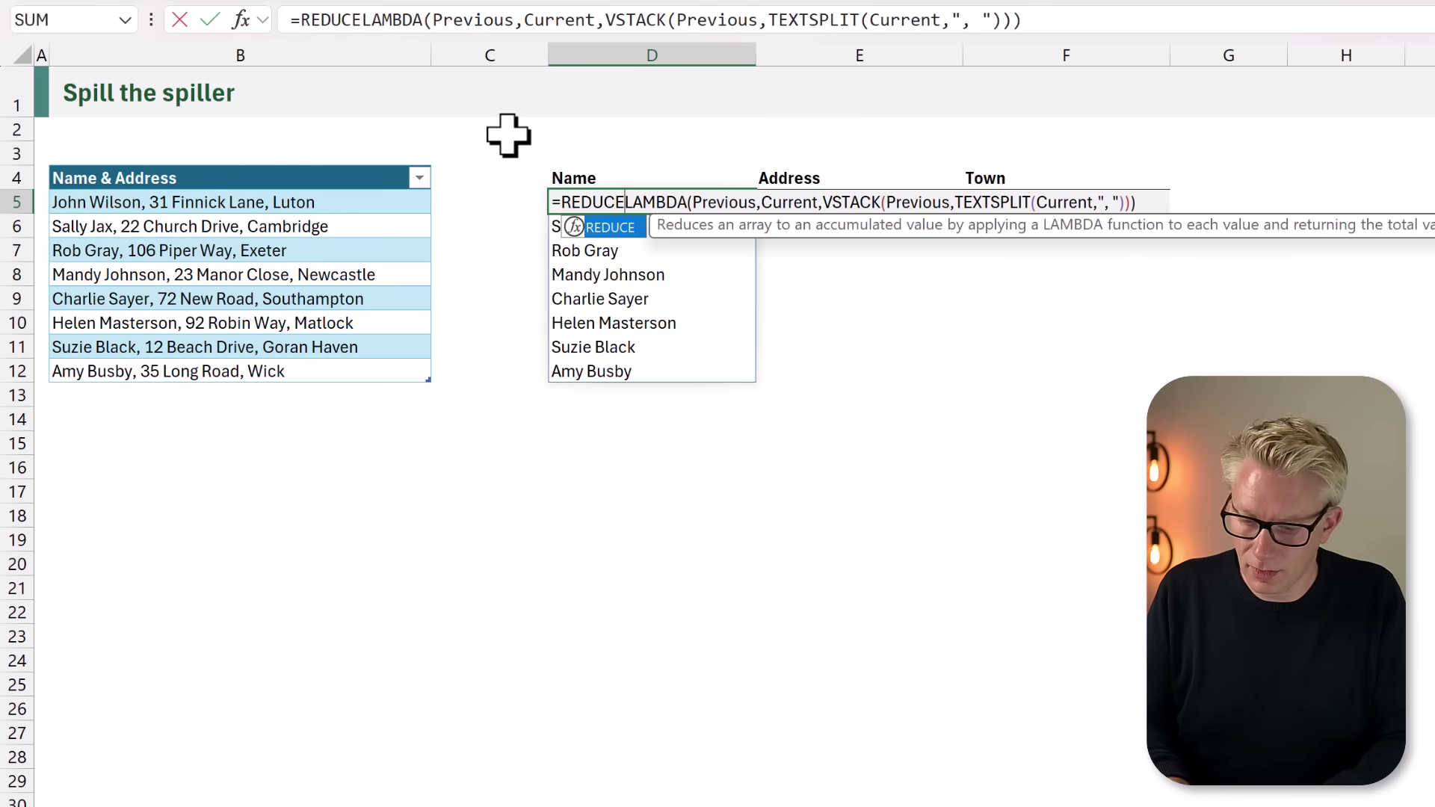
# Complete =REDUCE("",Text[Name & Address],LAMBDA(...)) so all eight entries split into Name, Address and Town.
pyautogui.press('Tab')
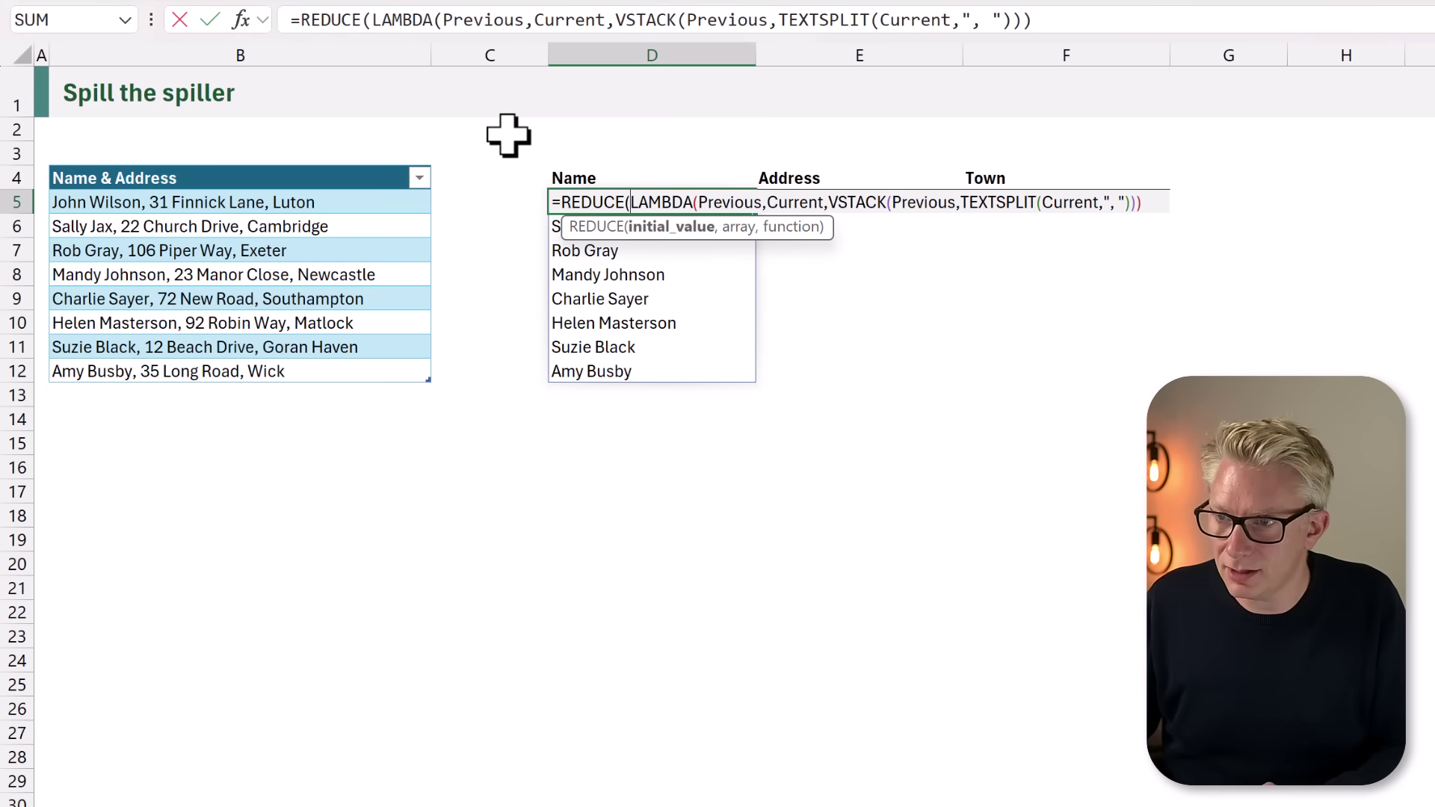
pyautogui.write('""')
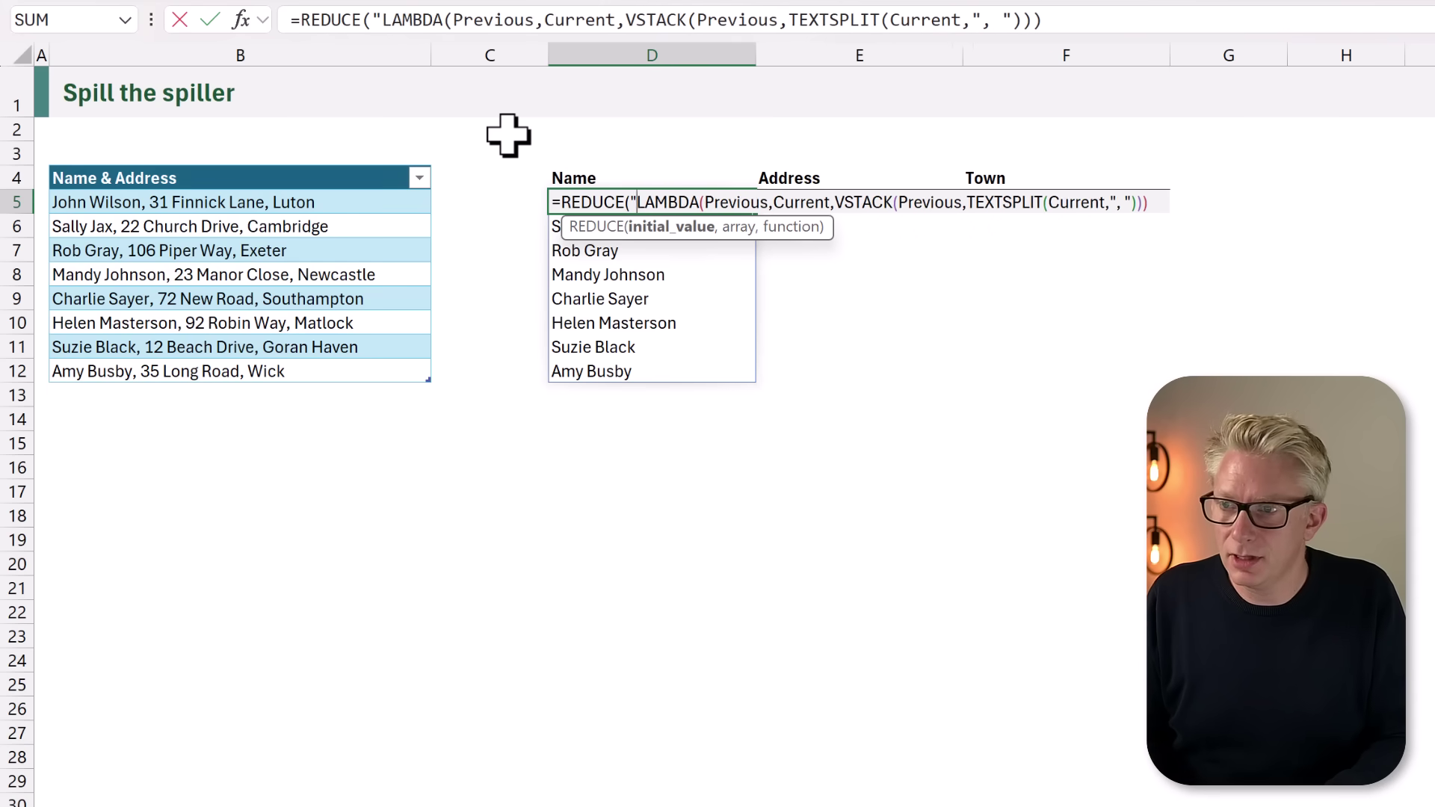
pyautogui.write(',')
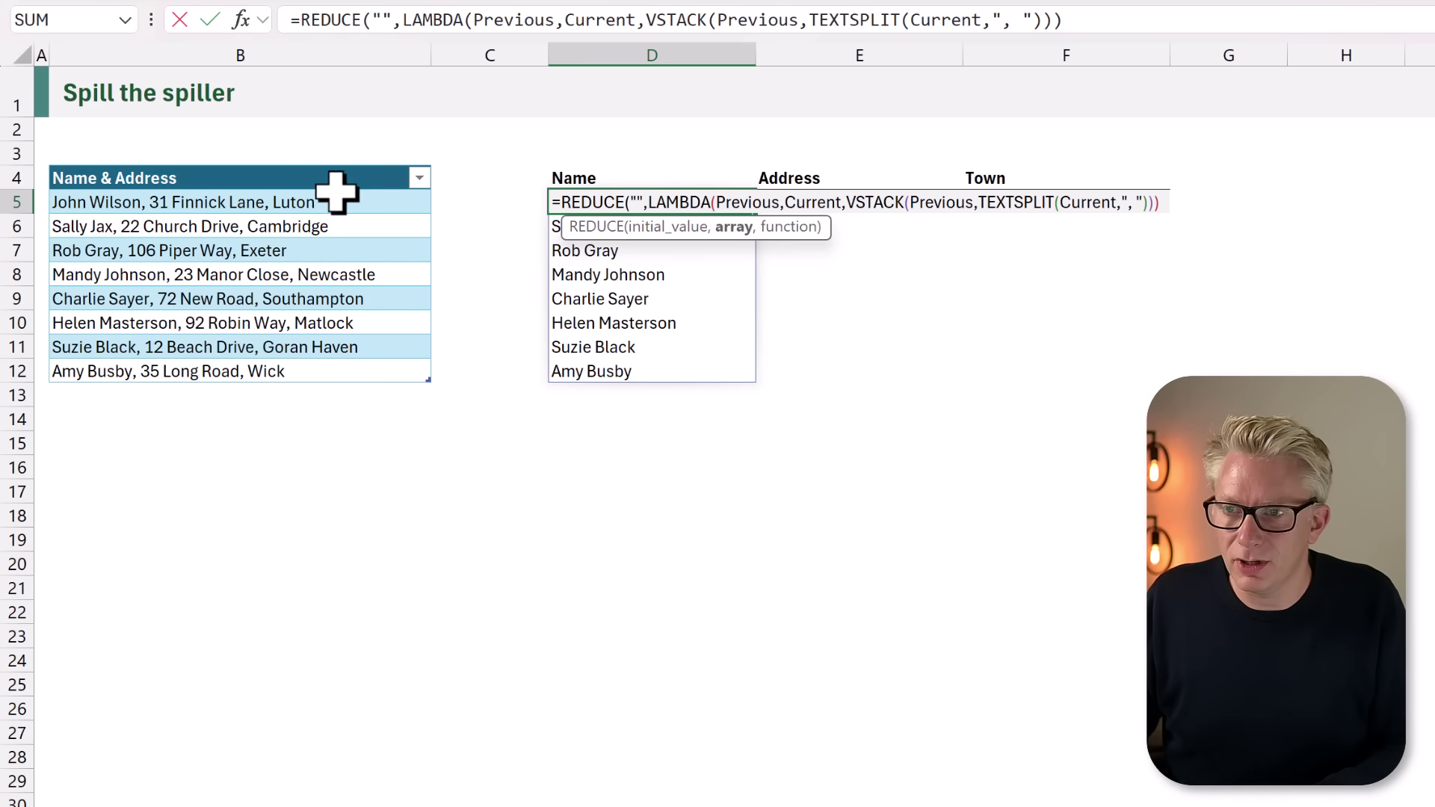
pyautogui.click(336, 157)
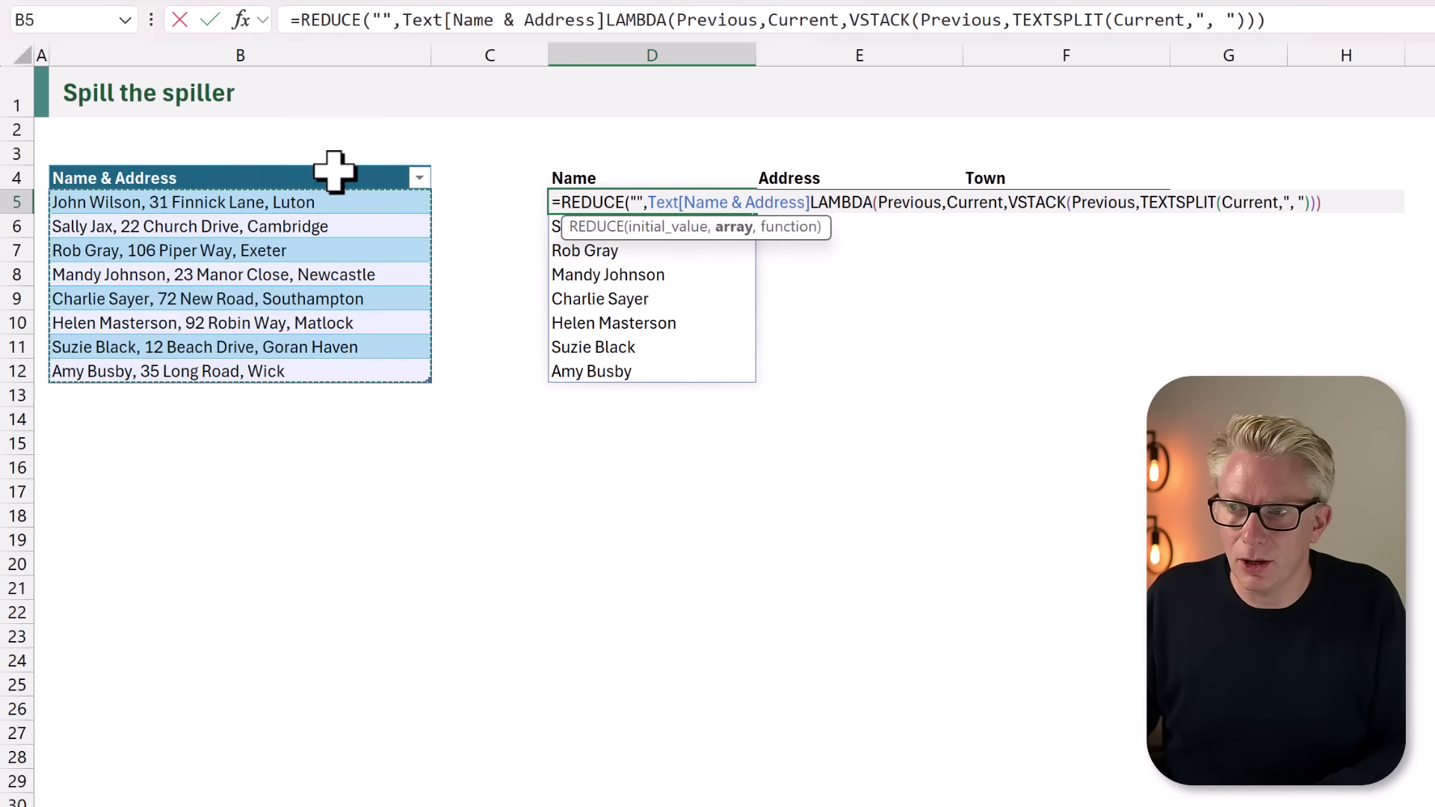
pyautogui.write(',')
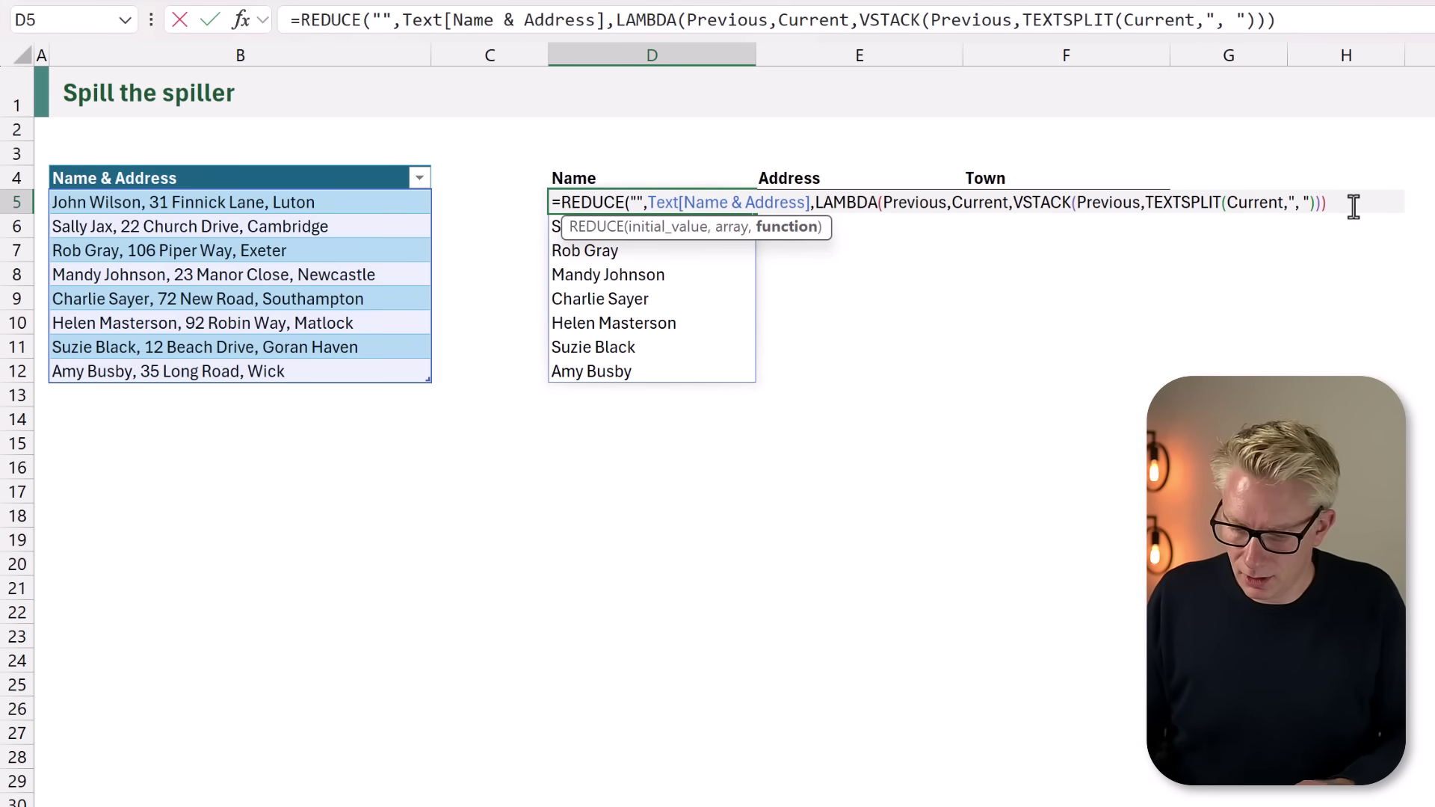
pyautogui.hotkey('ctrl', 'Return')
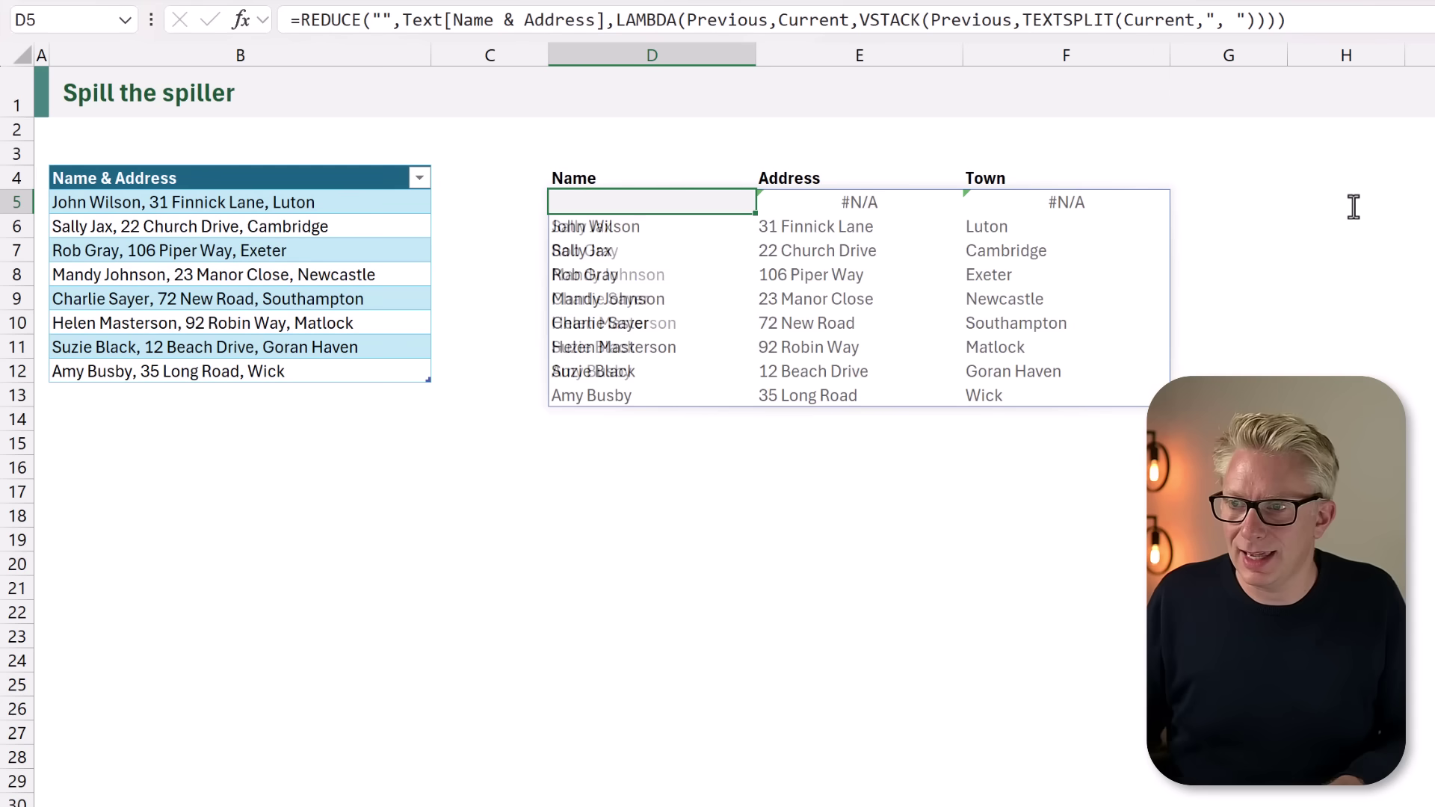
pyautogui.moveTo(622, 233)
pyautogui.mouseDown()
pyautogui.moveTo(938, 346)
pyautogui.moveTo(1010, 388)
pyautogui.mouseUp()
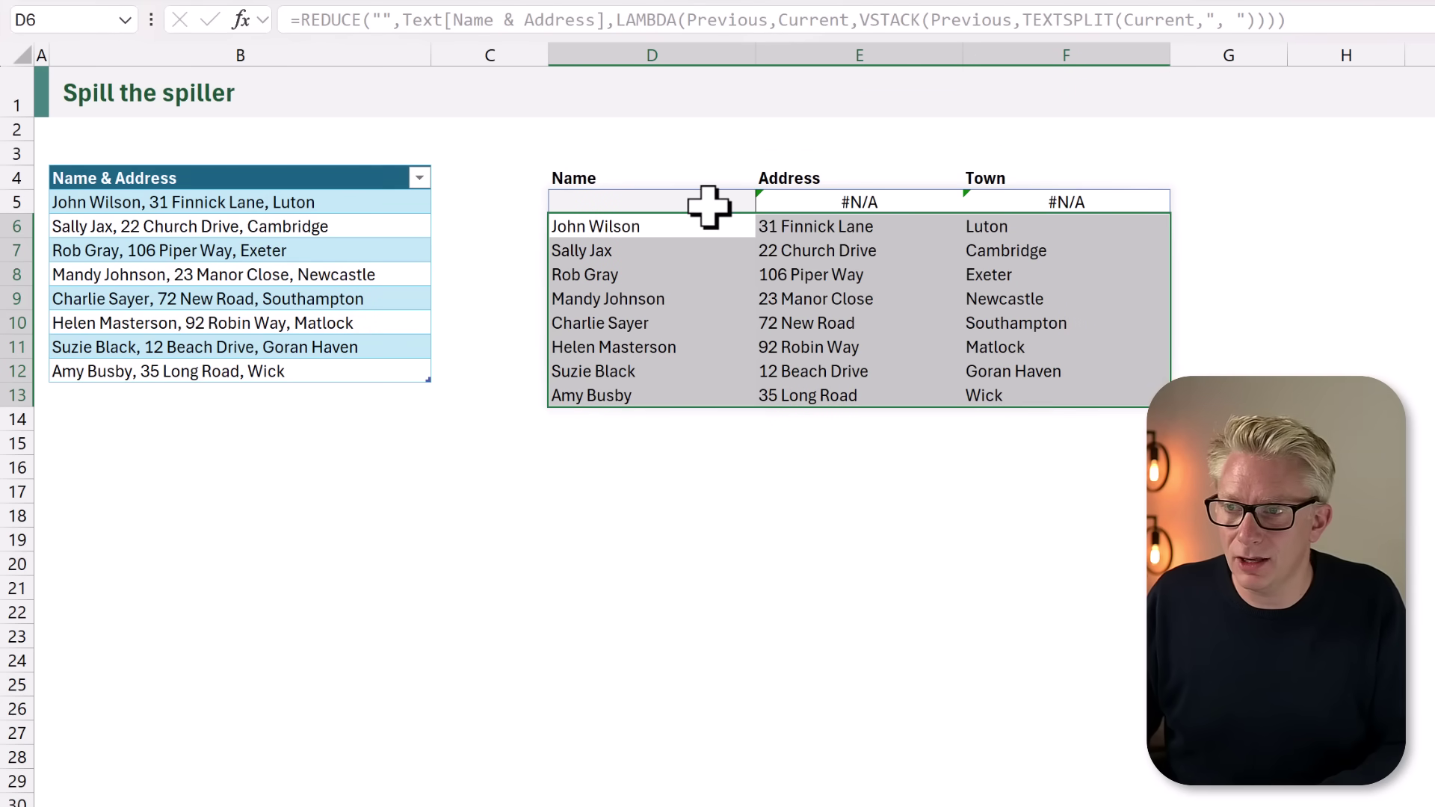
pyautogui.click(677, 202)
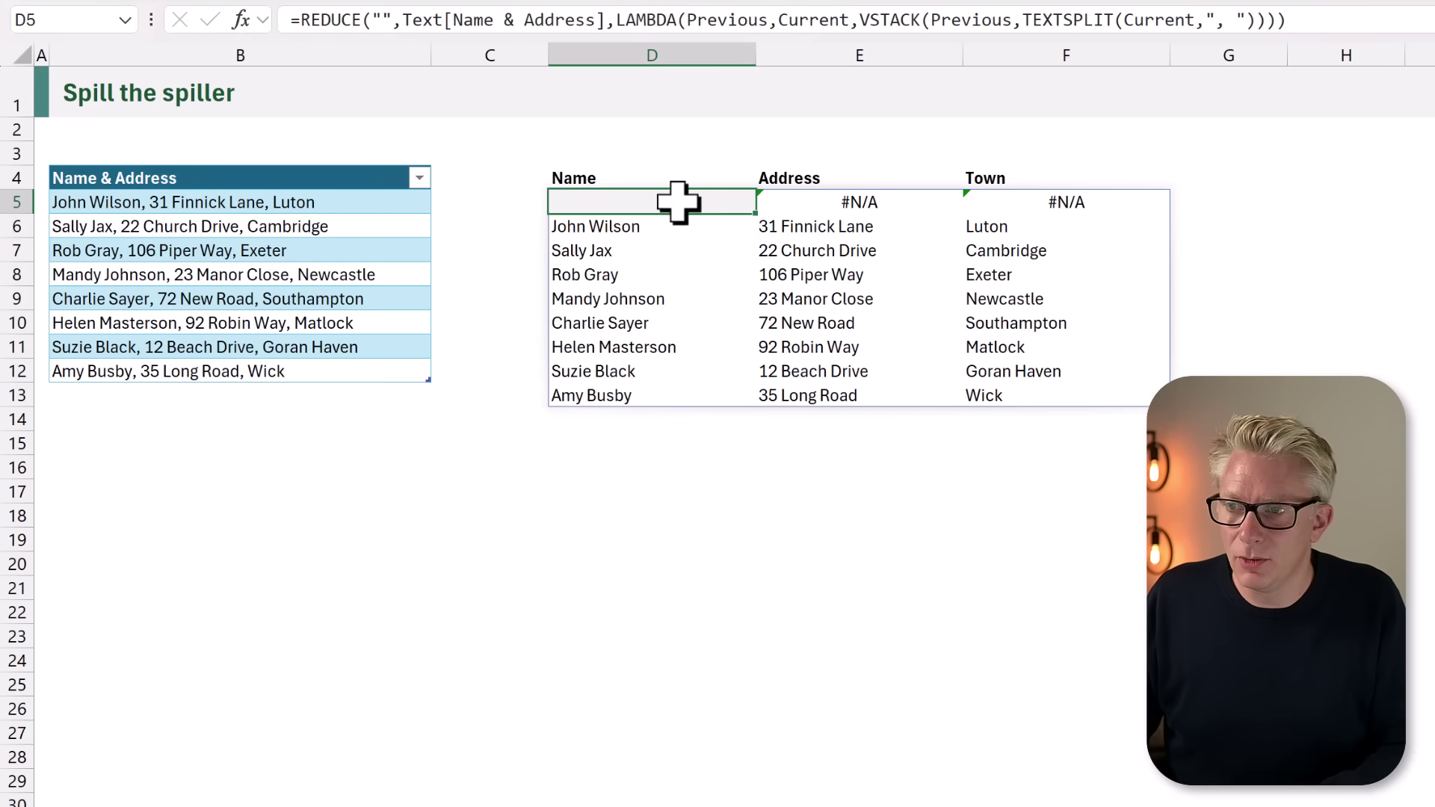
# Wrap the D5 formula as =DROP(REDUCE(...),1) to remove the blank #N/A first row.
pyautogui.doubleClick(716, 198)
pyautogui.click(562, 202)
pyautogui.write('DROP(')
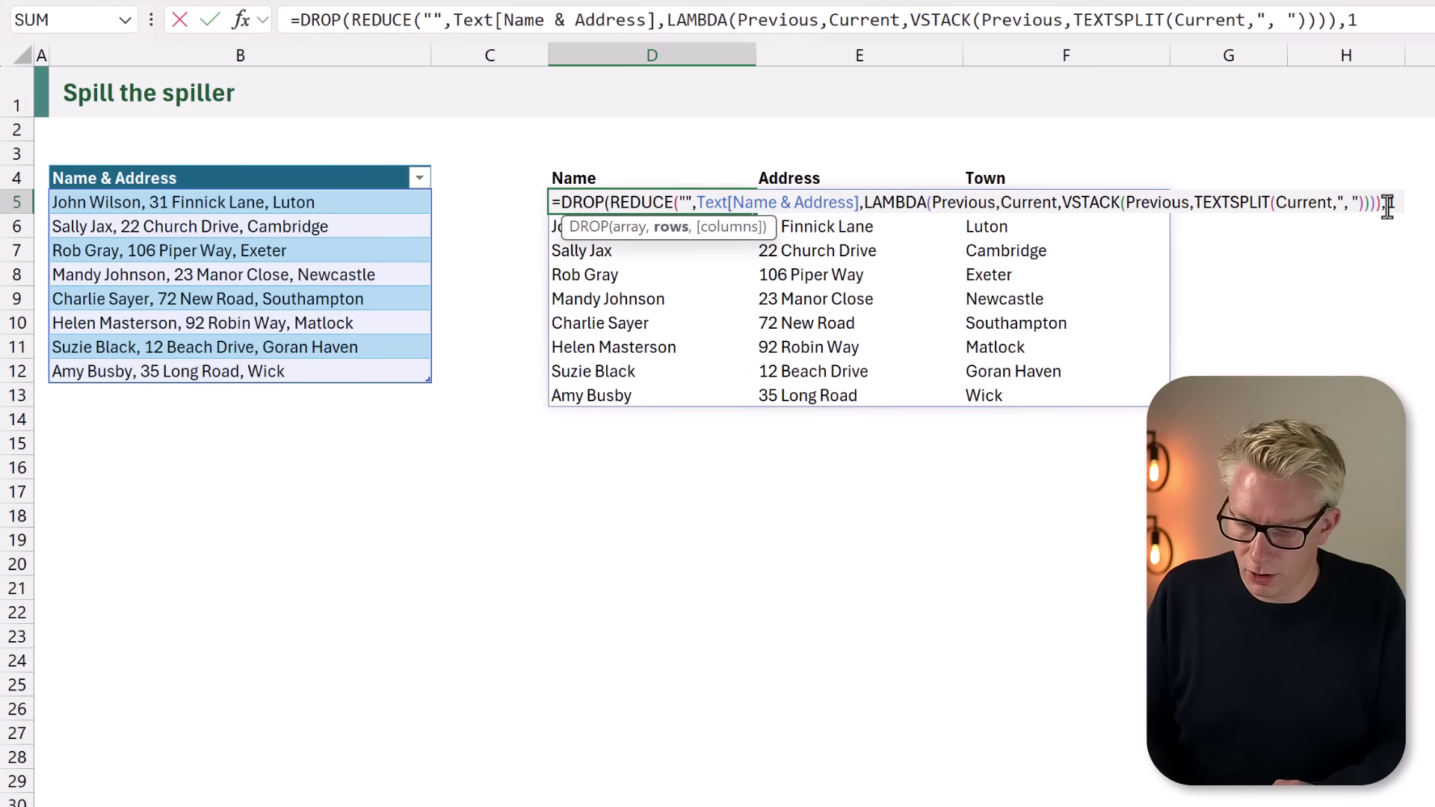
pyautogui.hotkey('ctrl', 'Return')
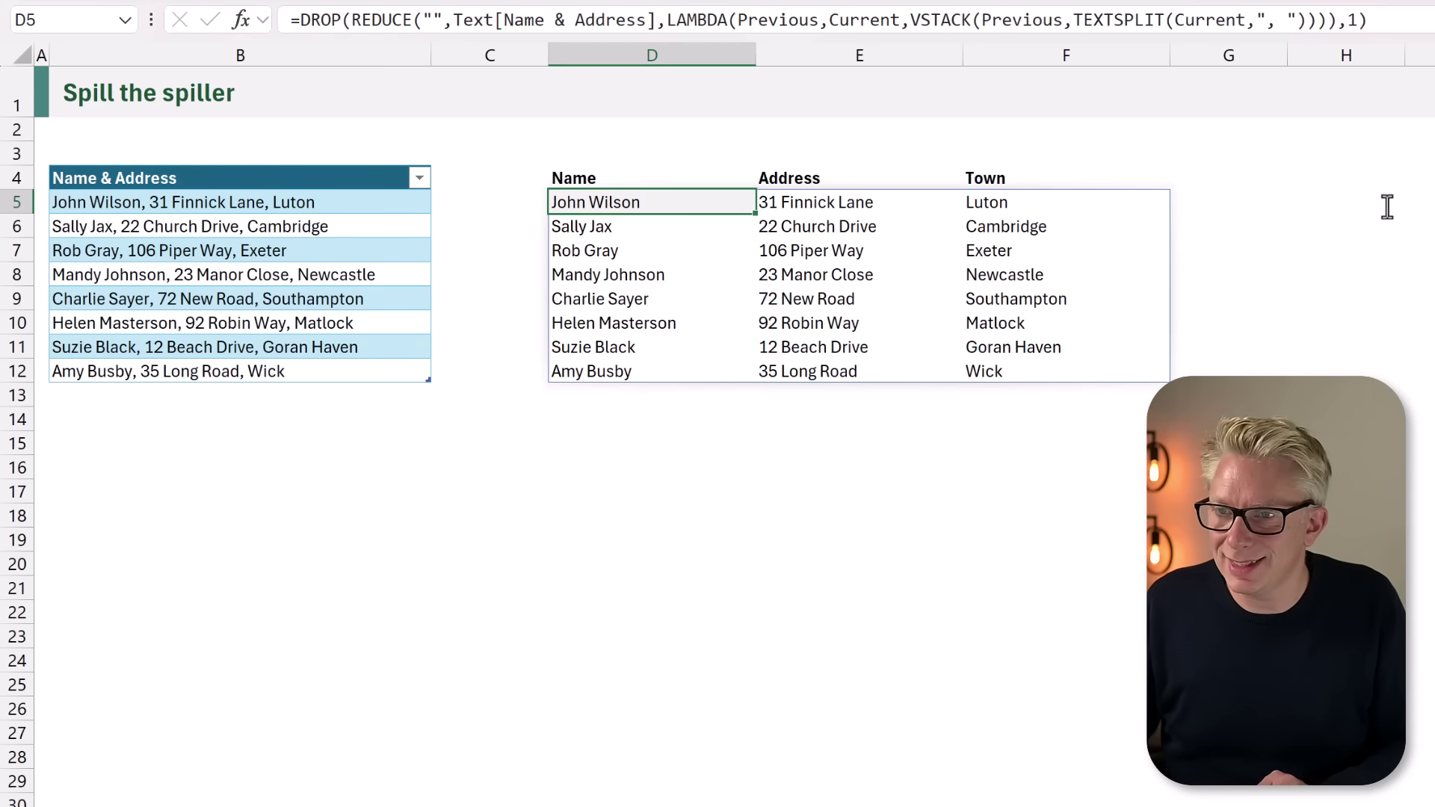